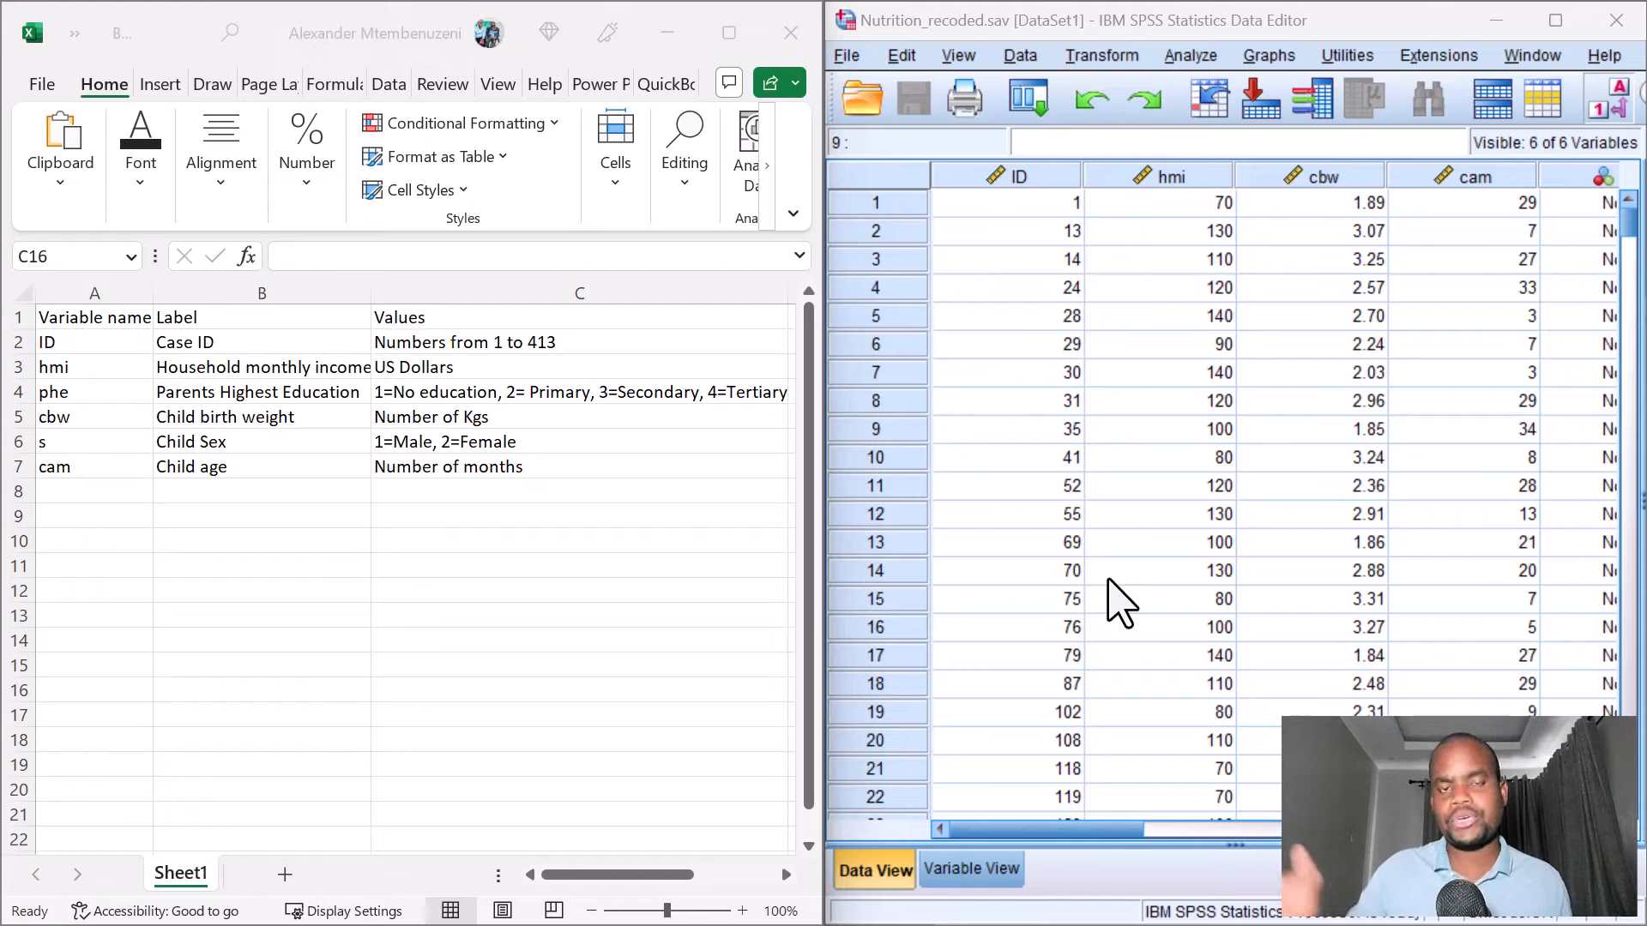
Switch to ChatGPT and write a prompt introducing the codebook for an under-5 children nutrition dataset, asking for analysis help using SPSS version 21.
{"action": "left_click", "coordinate": [208, 434]}
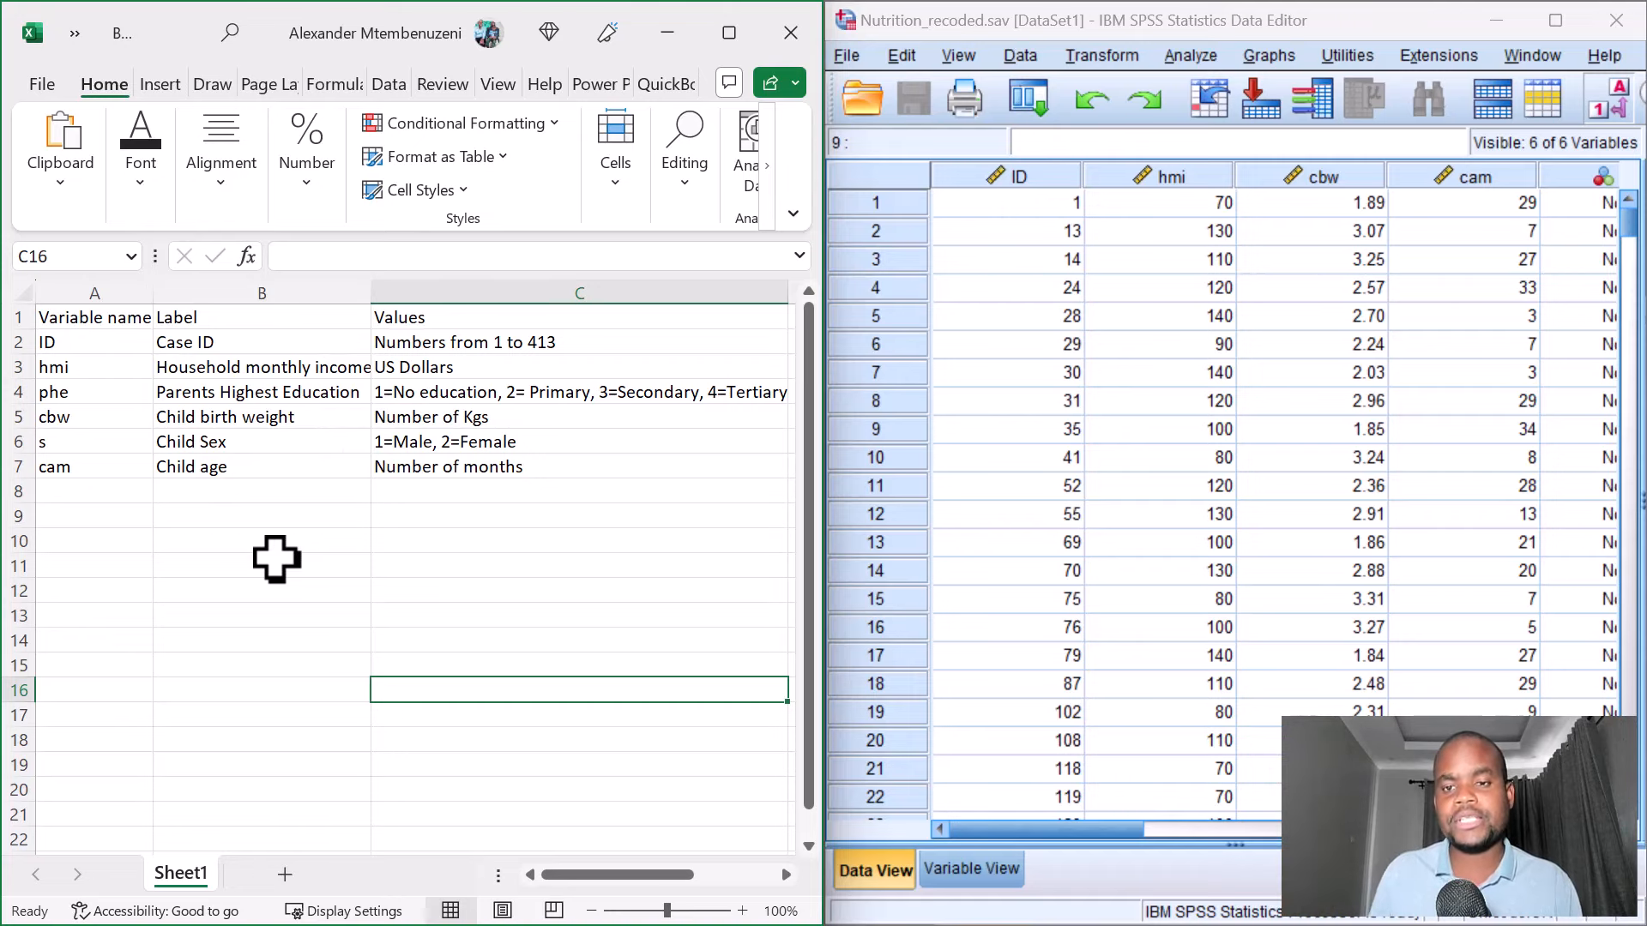
{"action": "key", "text": "alt+Tab"}
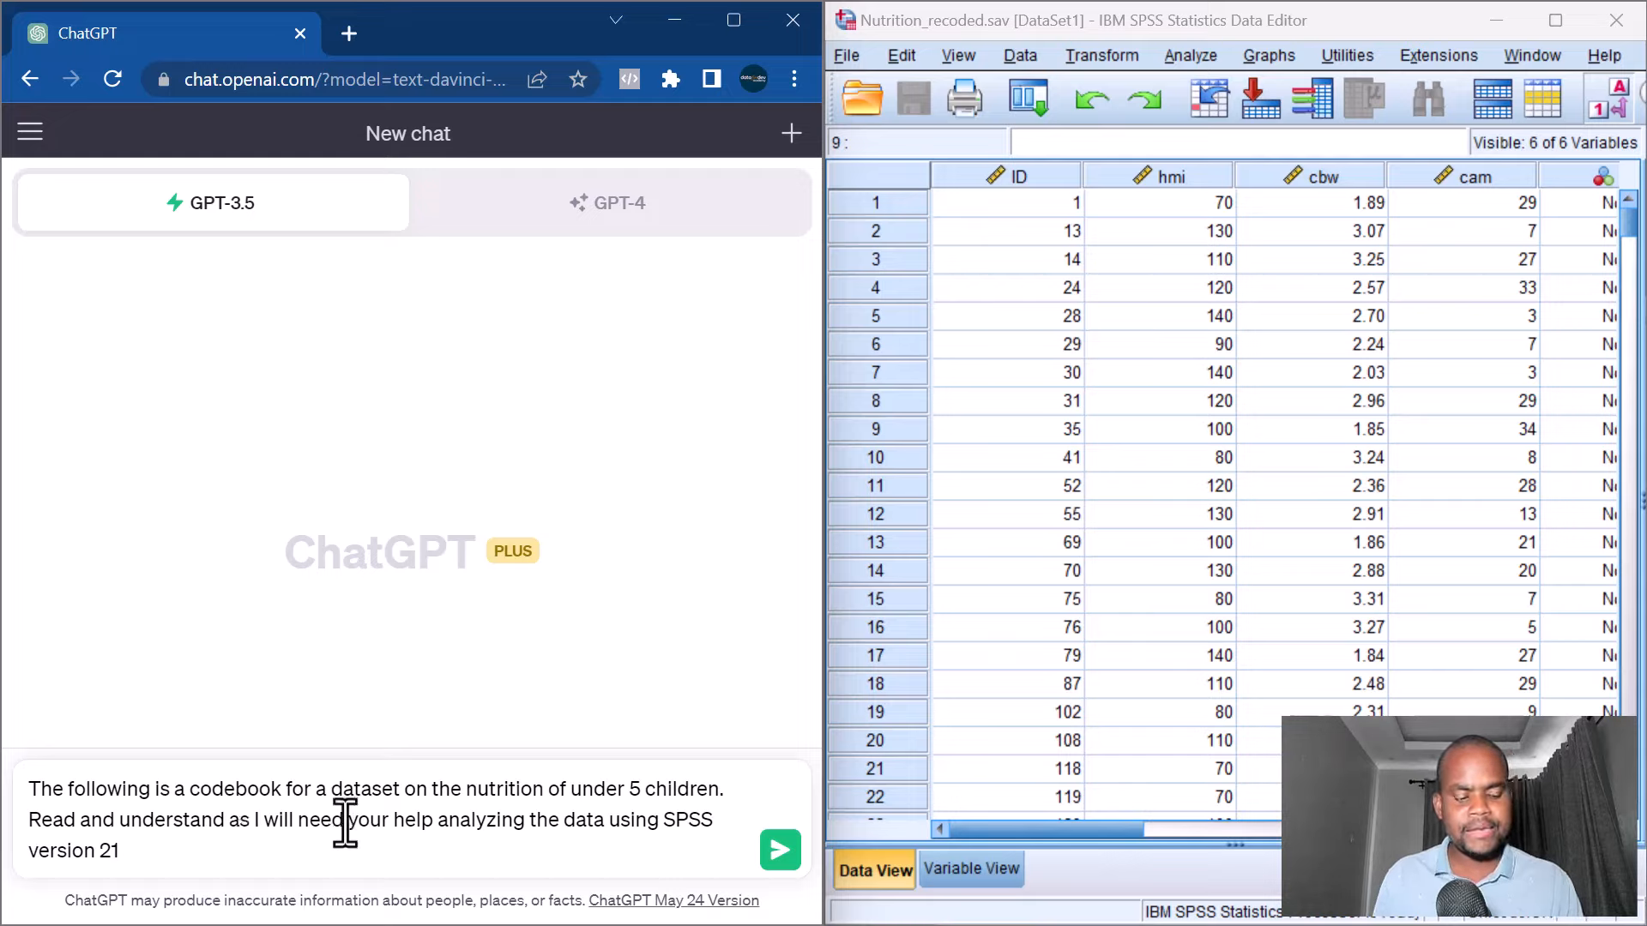
{"action": "key", "text": "shift+Return"}
{"action": "key", "text": "shift+Return"}
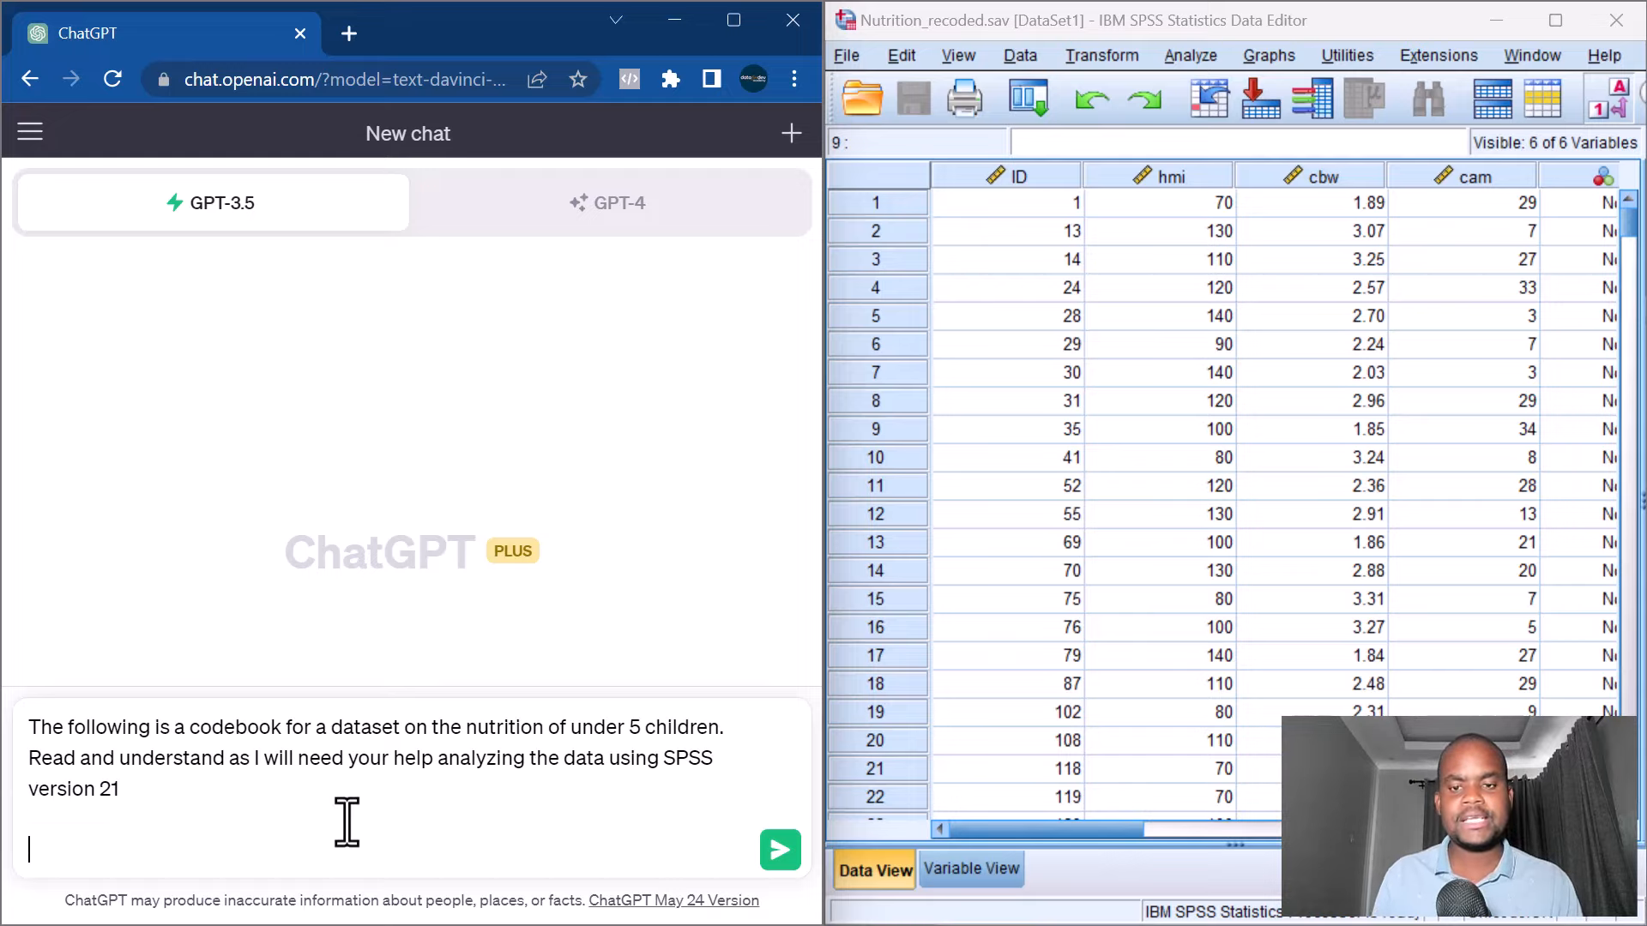
Add the codebook table from Excel, with variable names, labels and values, below the prompt text and send the message.
{"action": "key", "text": "alt+Tab"}
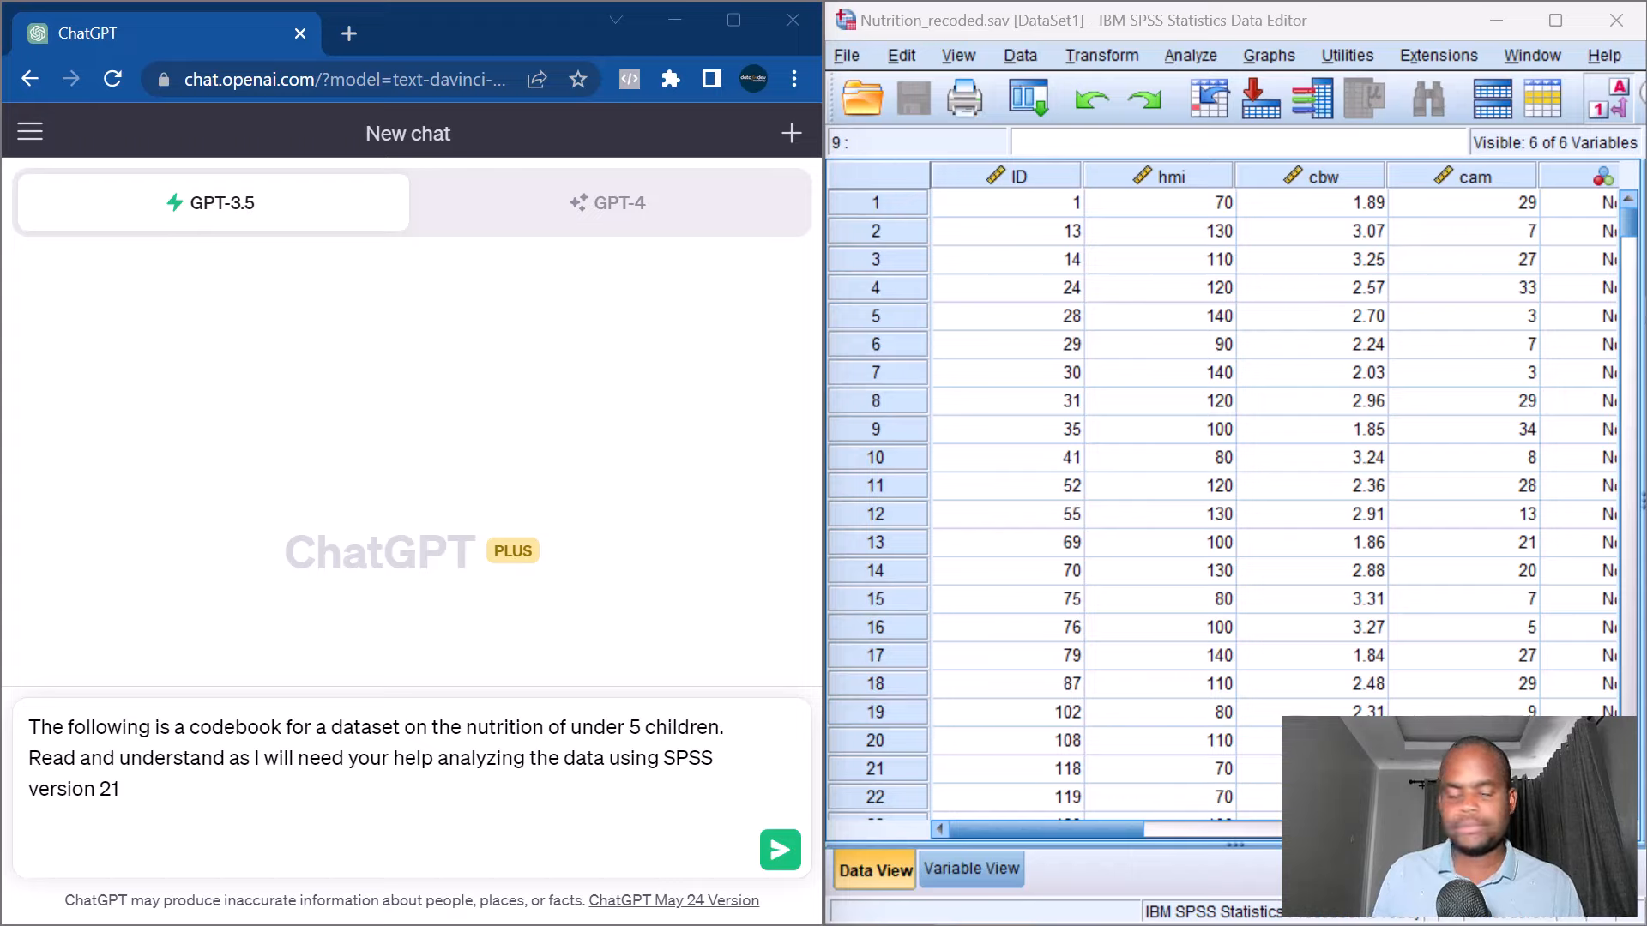
{"action": "left_click", "coordinate": [34, 851]}
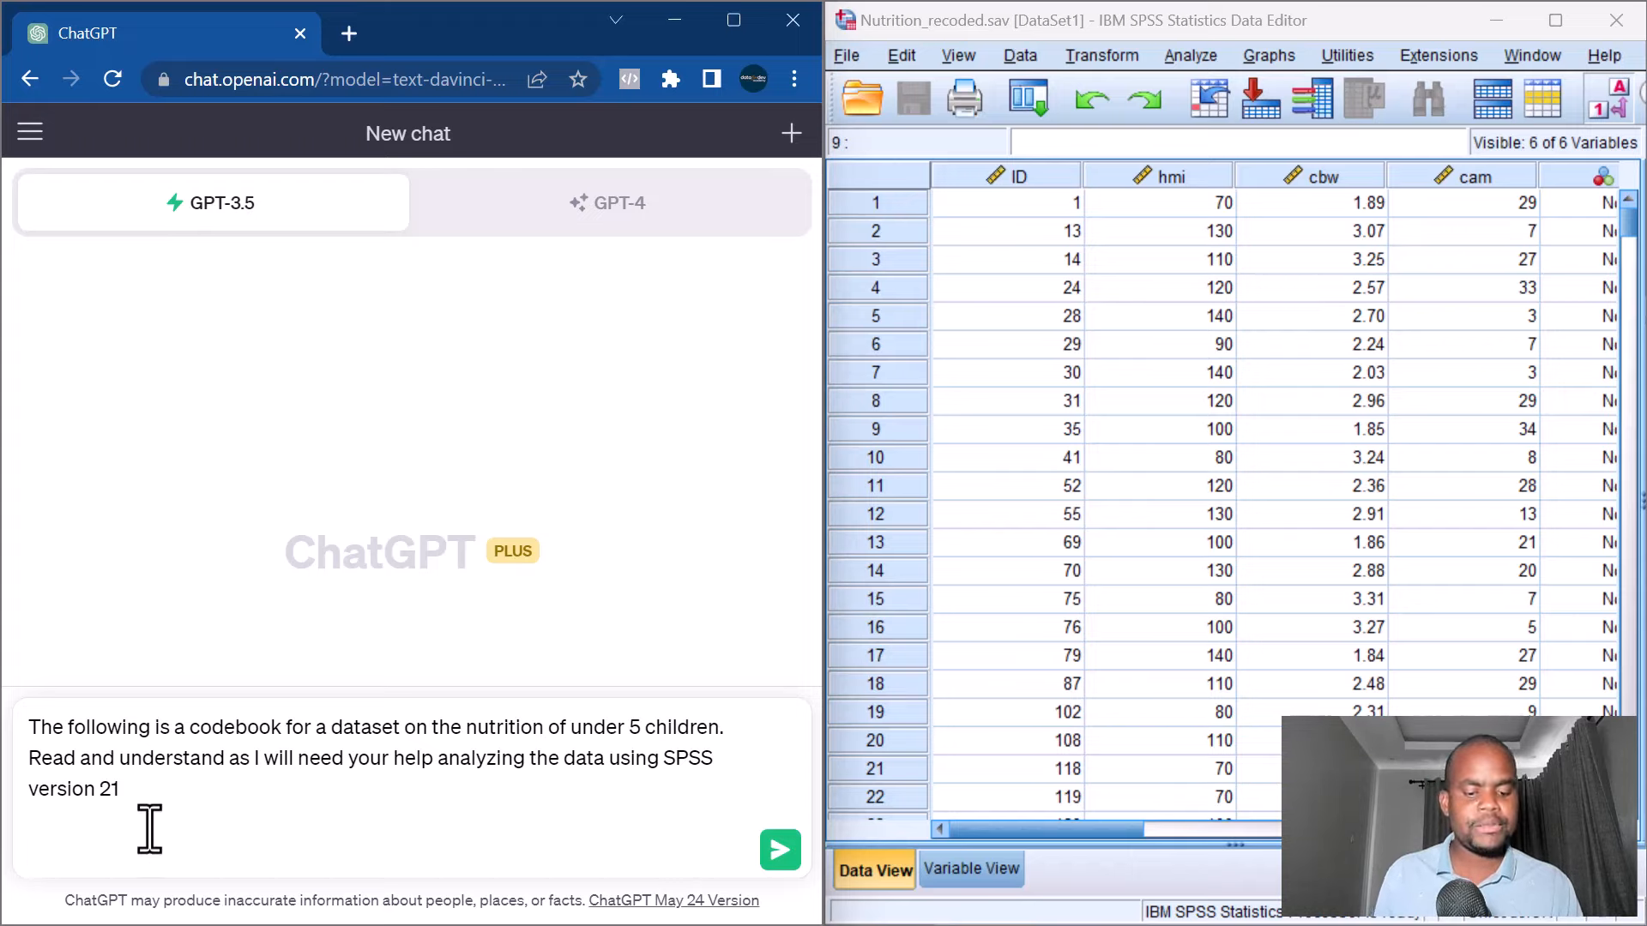
{"action": "type", "text": "Variable name\tLabel\tValues ID\tCase ID\tNumbers from 1 to 413 hmi\tHousehold monthly income\tUS Dollars phe\tParents Highest Education\t1=No education, 2= Primary, 3=Secondary, 4=Tertiary cbw\tChild birth weight\tNumber of Kgs s\tChild Sex\t1=Male, 2=Female cam\tChild age\tNumber of months"}
{"action": "key", "text": "shift+Return"}
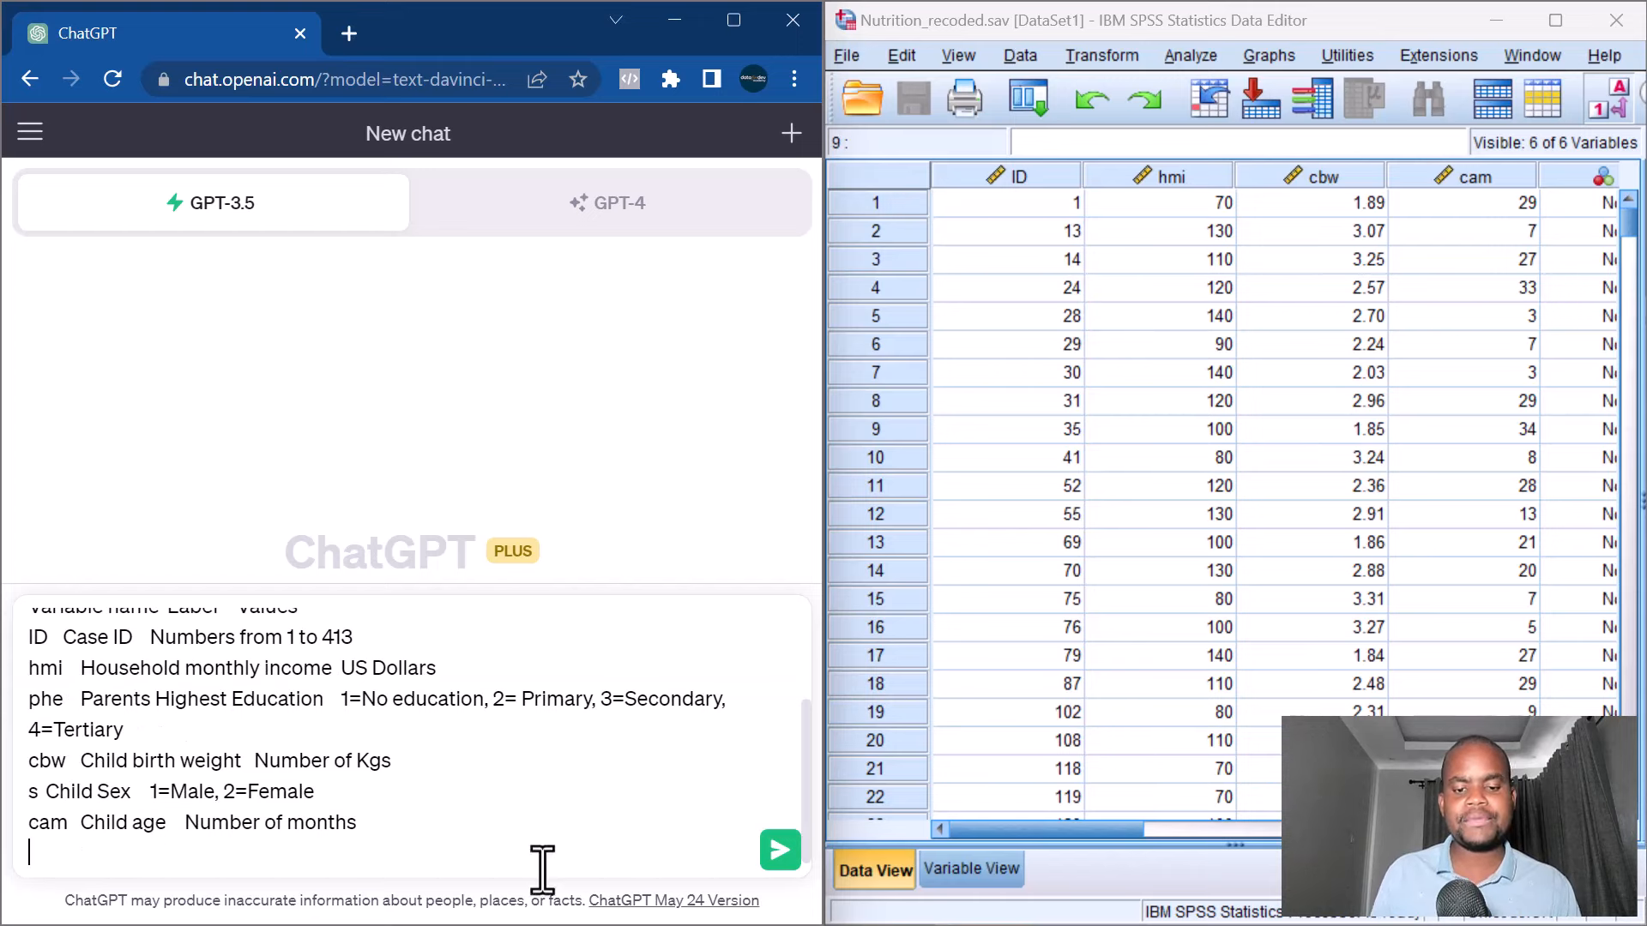
{"action": "left_click", "coordinate": [779, 853]}
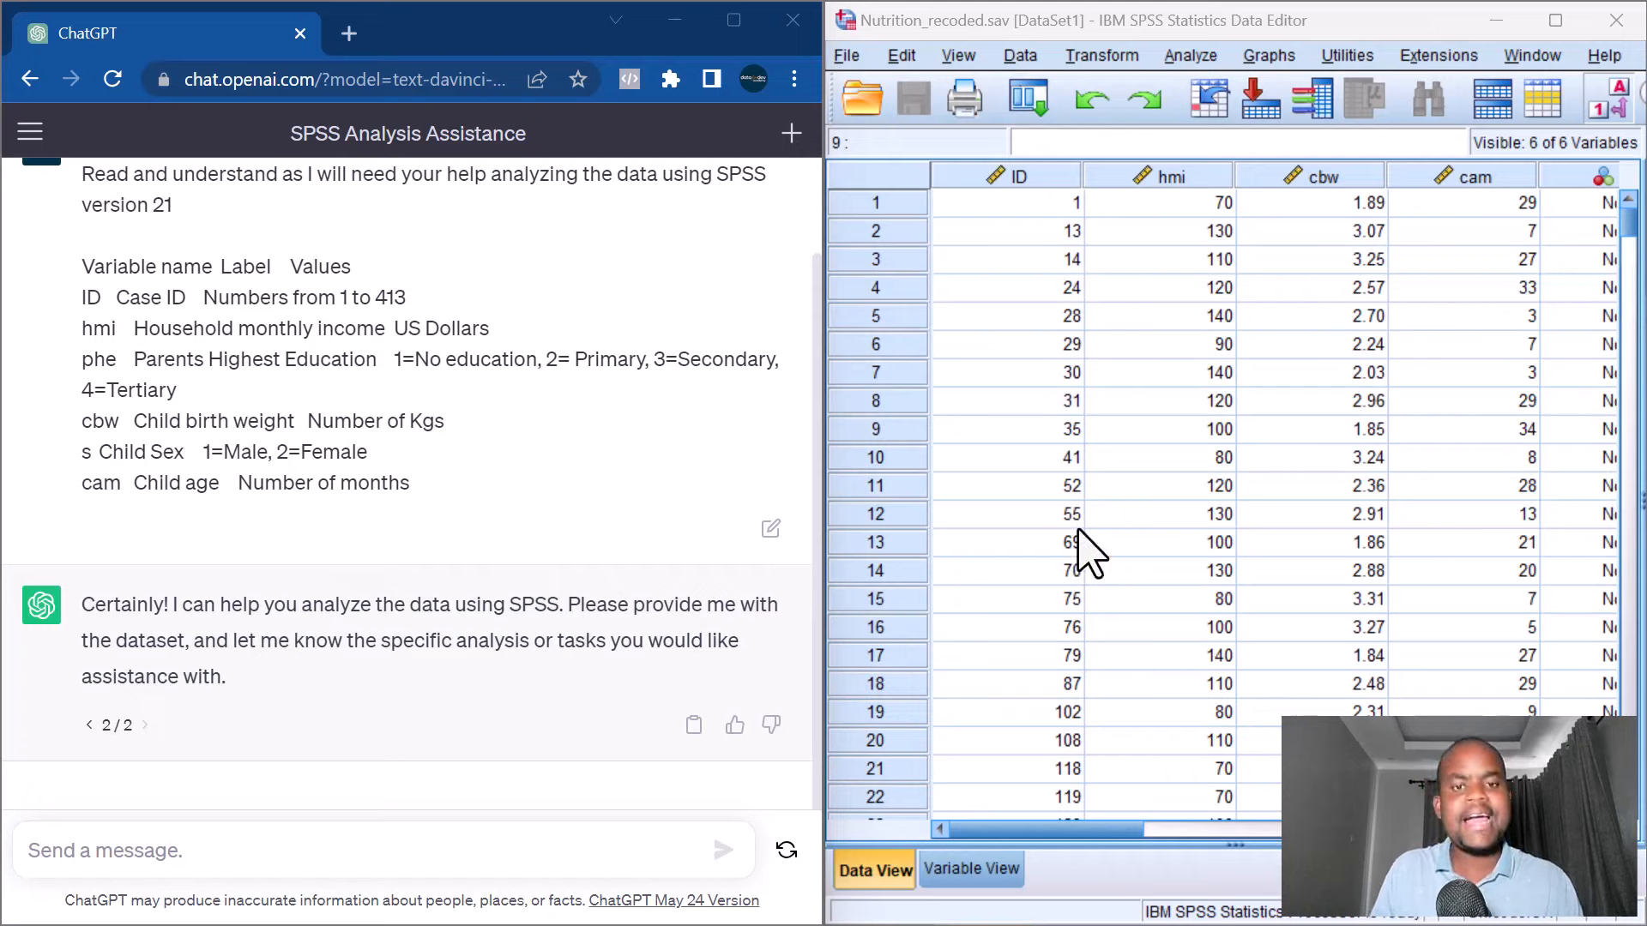
Ask ChatGPT "What insights can I extract from the dataset?".
{"action": "left_click", "coordinate": [447, 846]}
{"action": "type", "text": "What insights can I extract from the dataset?"}
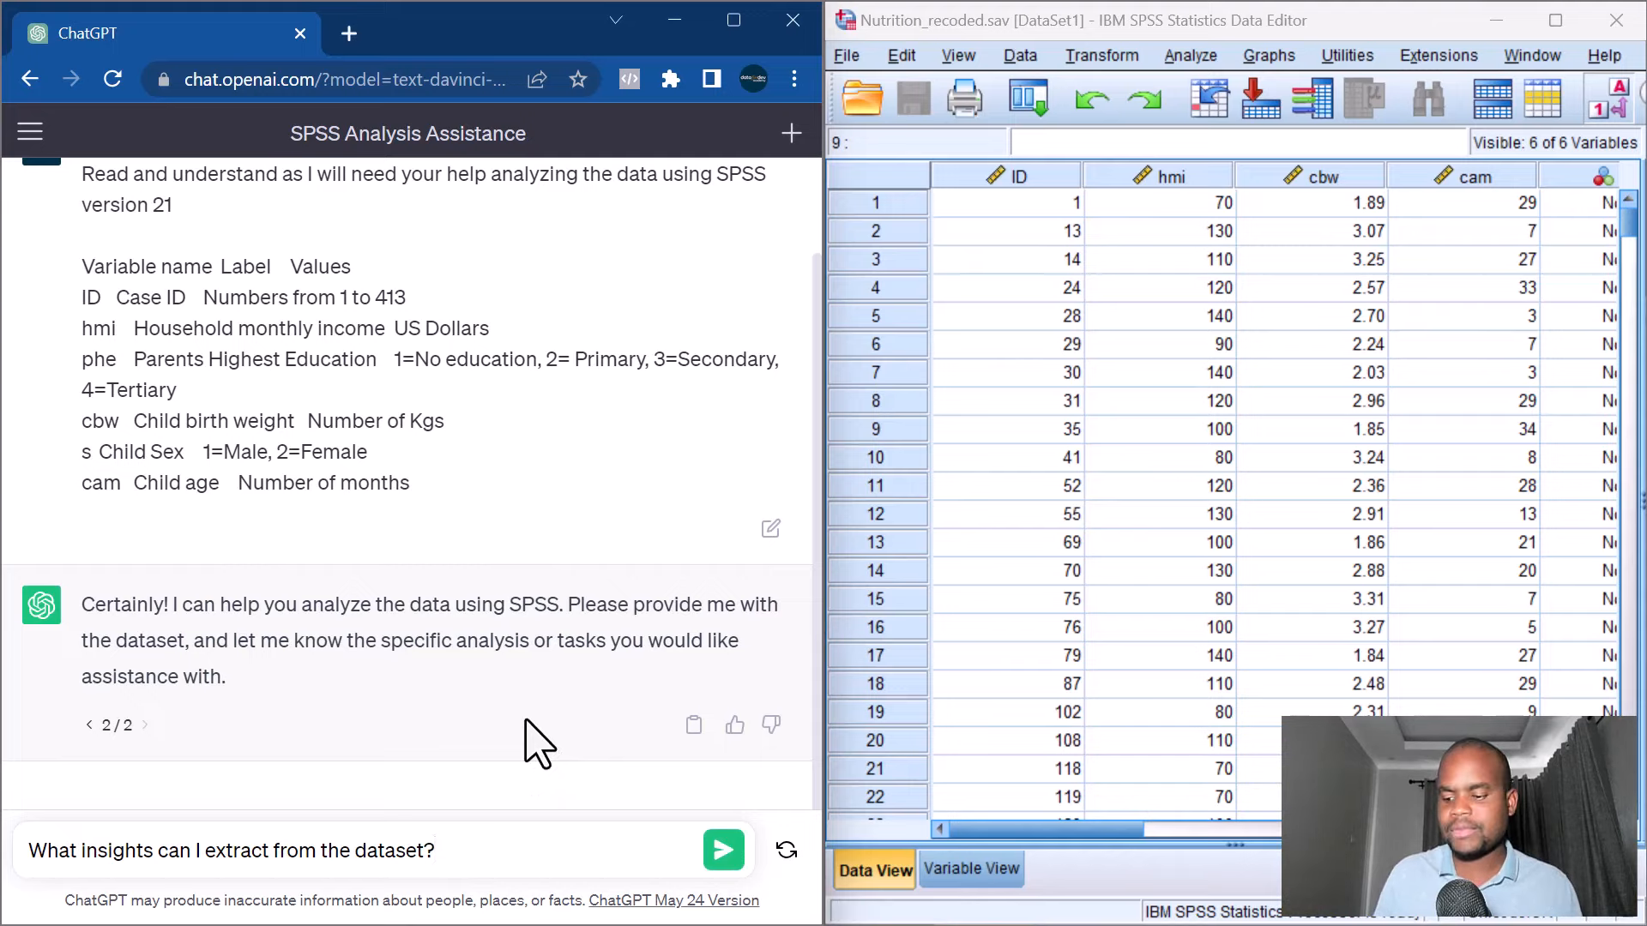
{"action": "key", "text": "shift+Return"}
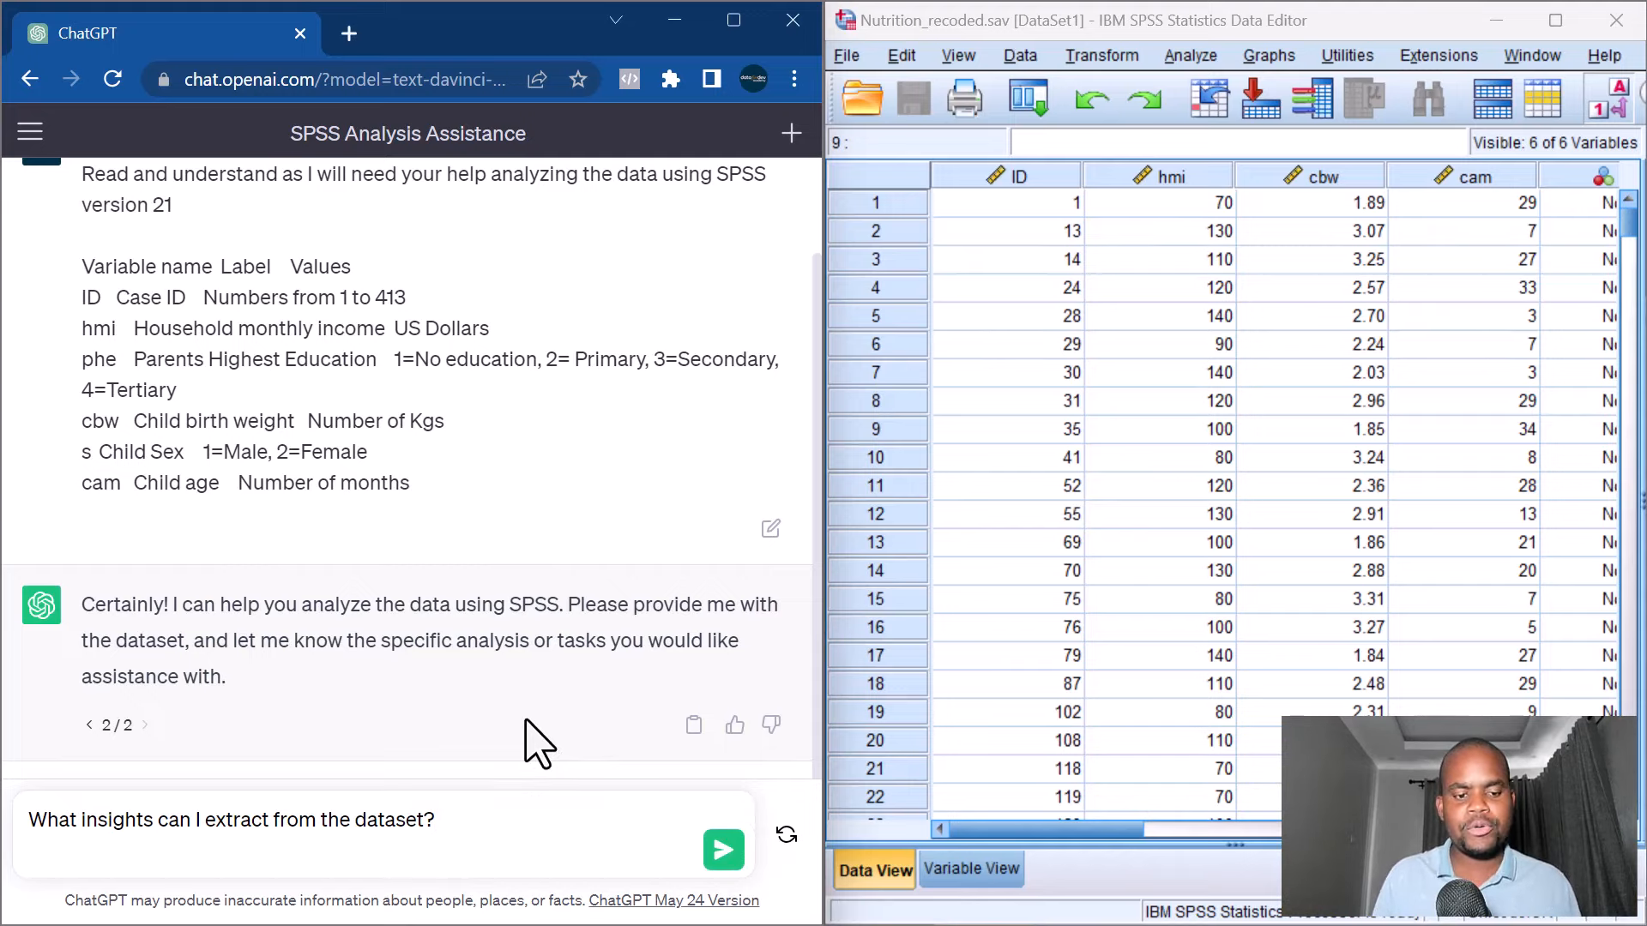
{"action": "left_click", "coordinate": [723, 849]}
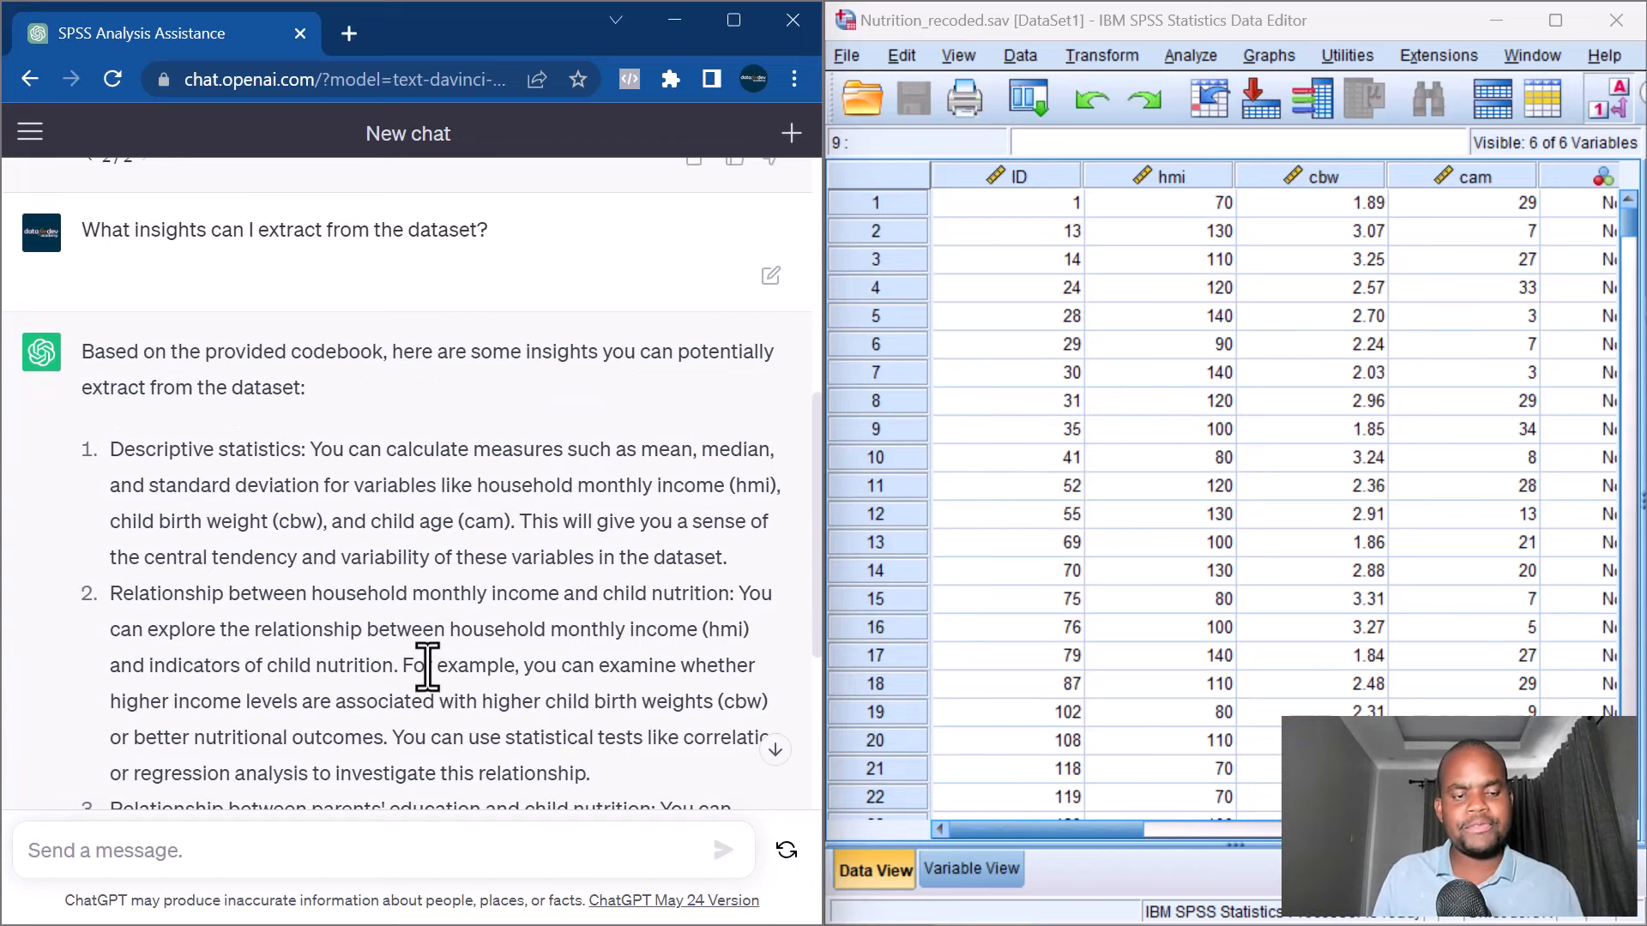
Read through the insights ChatGPT suggests extracting from the dataset, from descriptive statistics to child age and nutritional status.
{"action": "scroll", "coordinate": [427, 667], "scroll_direction": "up", "scroll_amount": 2}
{"action": "scroll", "coordinate": [427, 666], "scroll_direction": "down", "scroll_amount": 2}
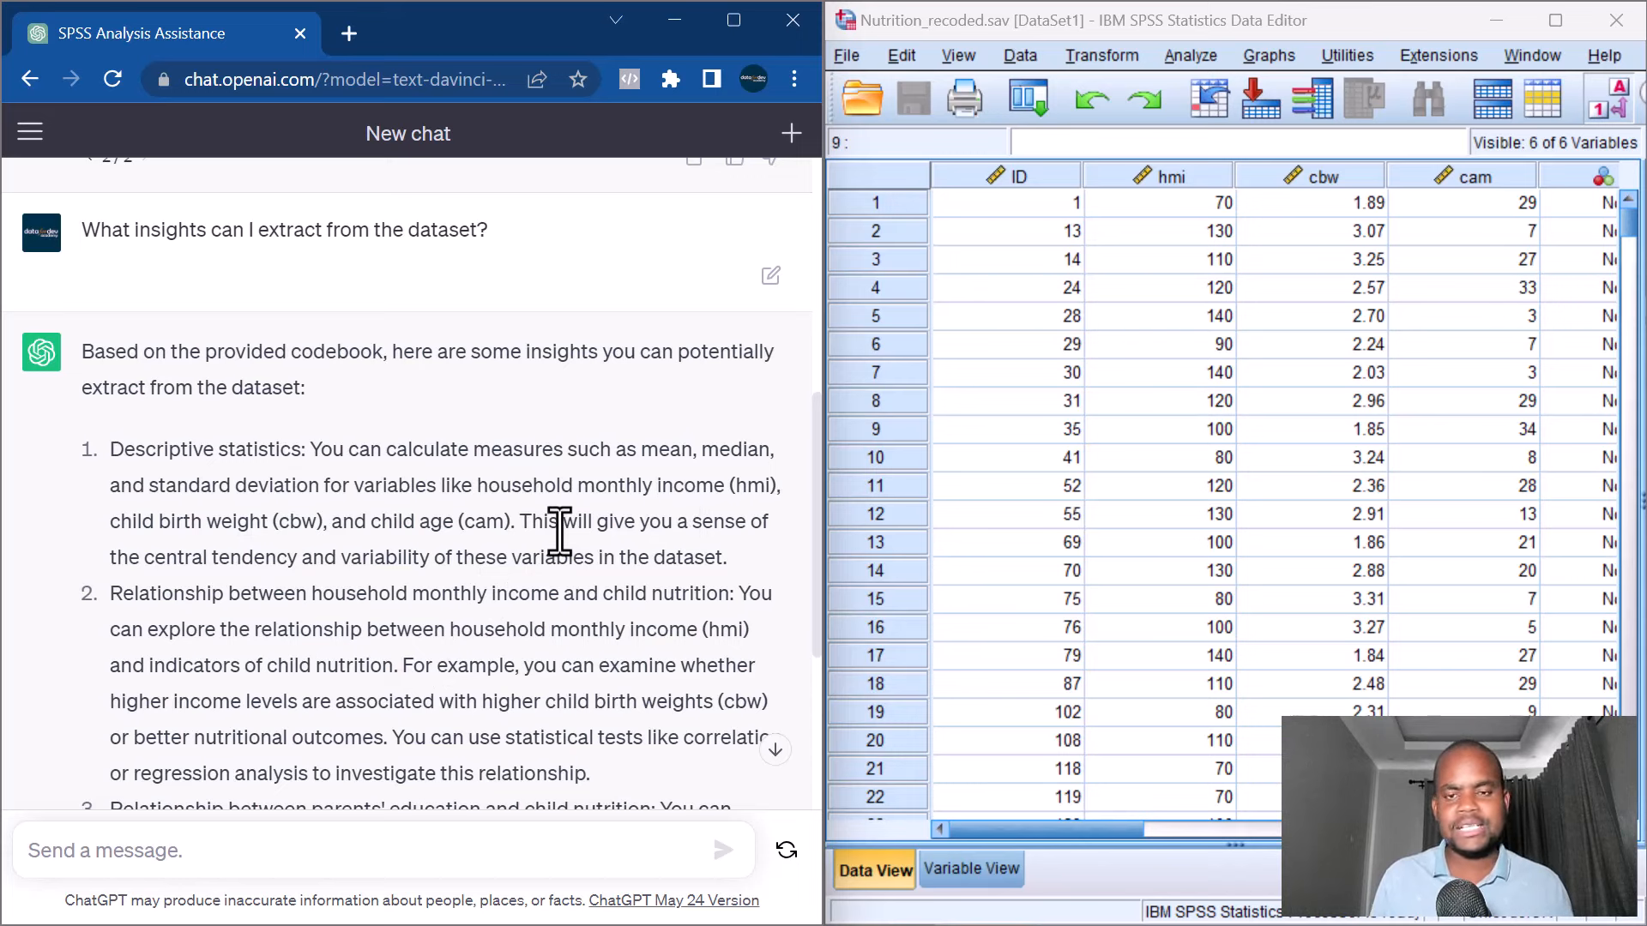
{"action": "scroll", "coordinate": [602, 618], "scroll_direction": "down", "scroll_amount": 1}
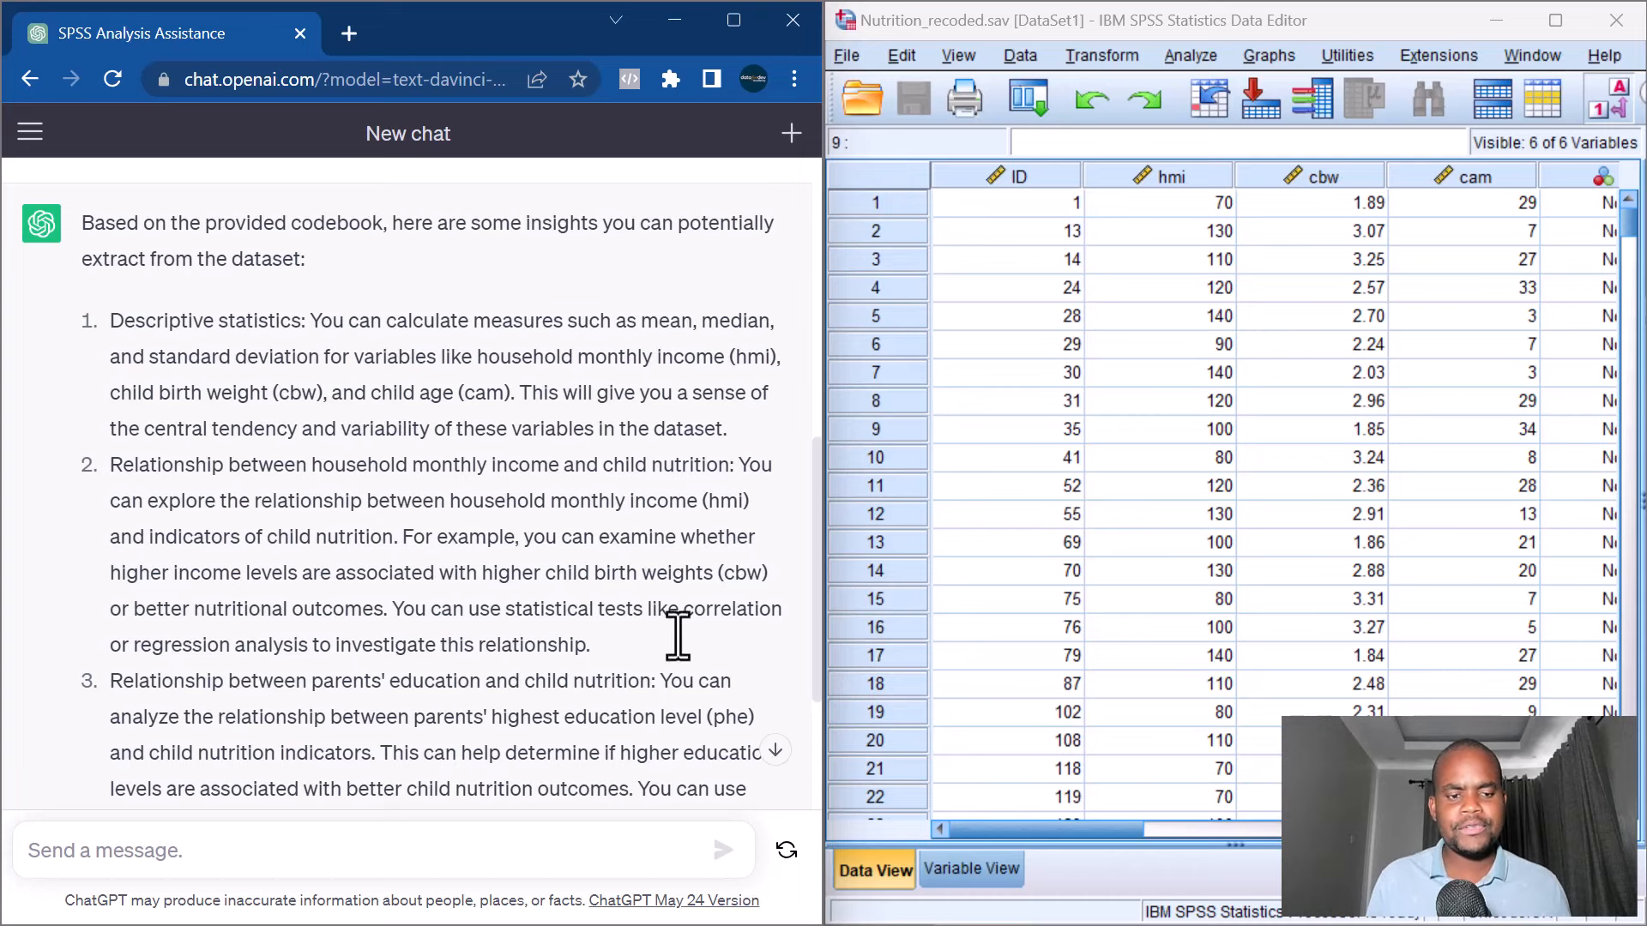
{"action": "scroll", "coordinate": [608, 691], "scroll_direction": "down", "scroll_amount": 1}
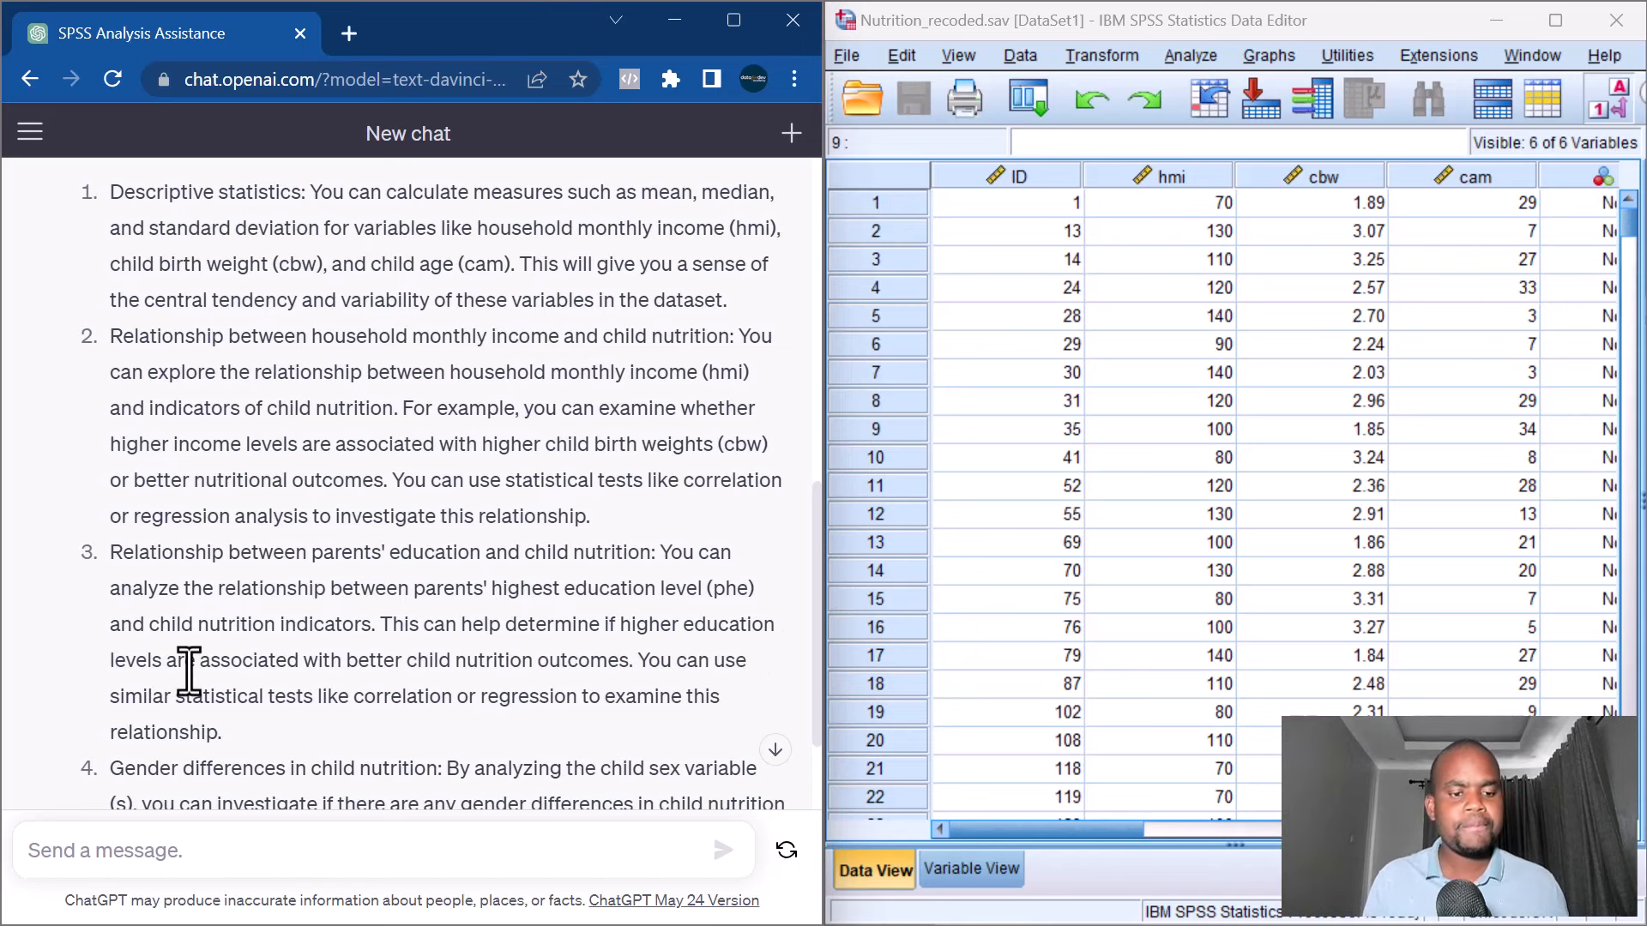
{"action": "scroll", "coordinate": [185, 669], "scroll_direction": "down", "scroll_amount": 2}
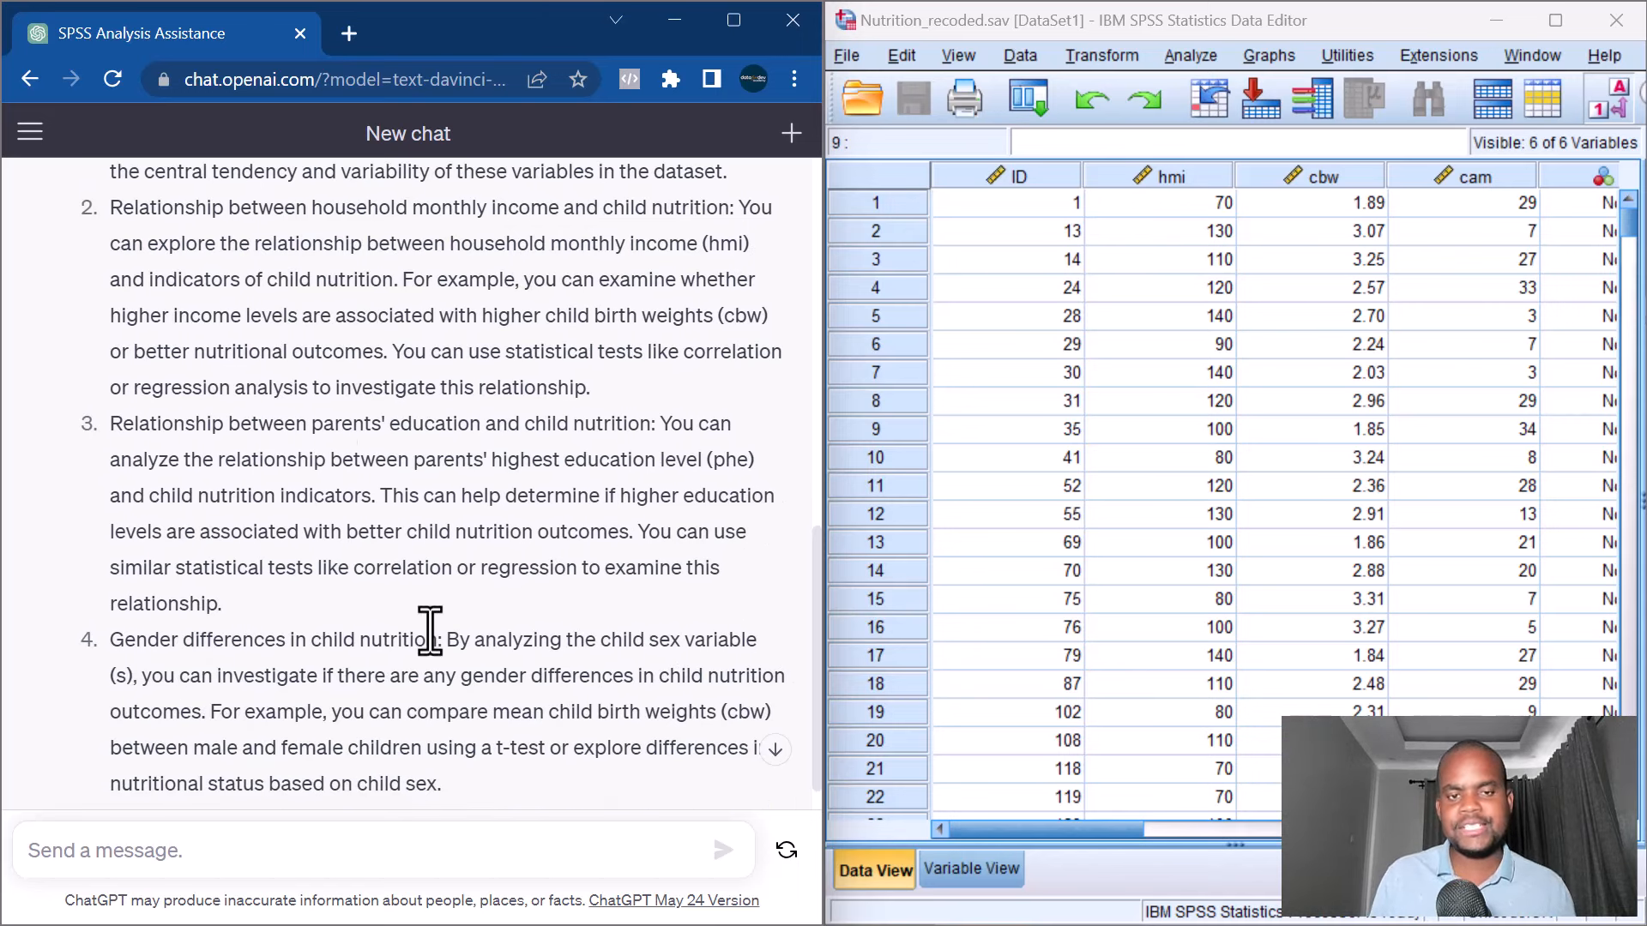
{"action": "scroll", "coordinate": [430, 633], "scroll_direction": "down", "scroll_amount": 3}
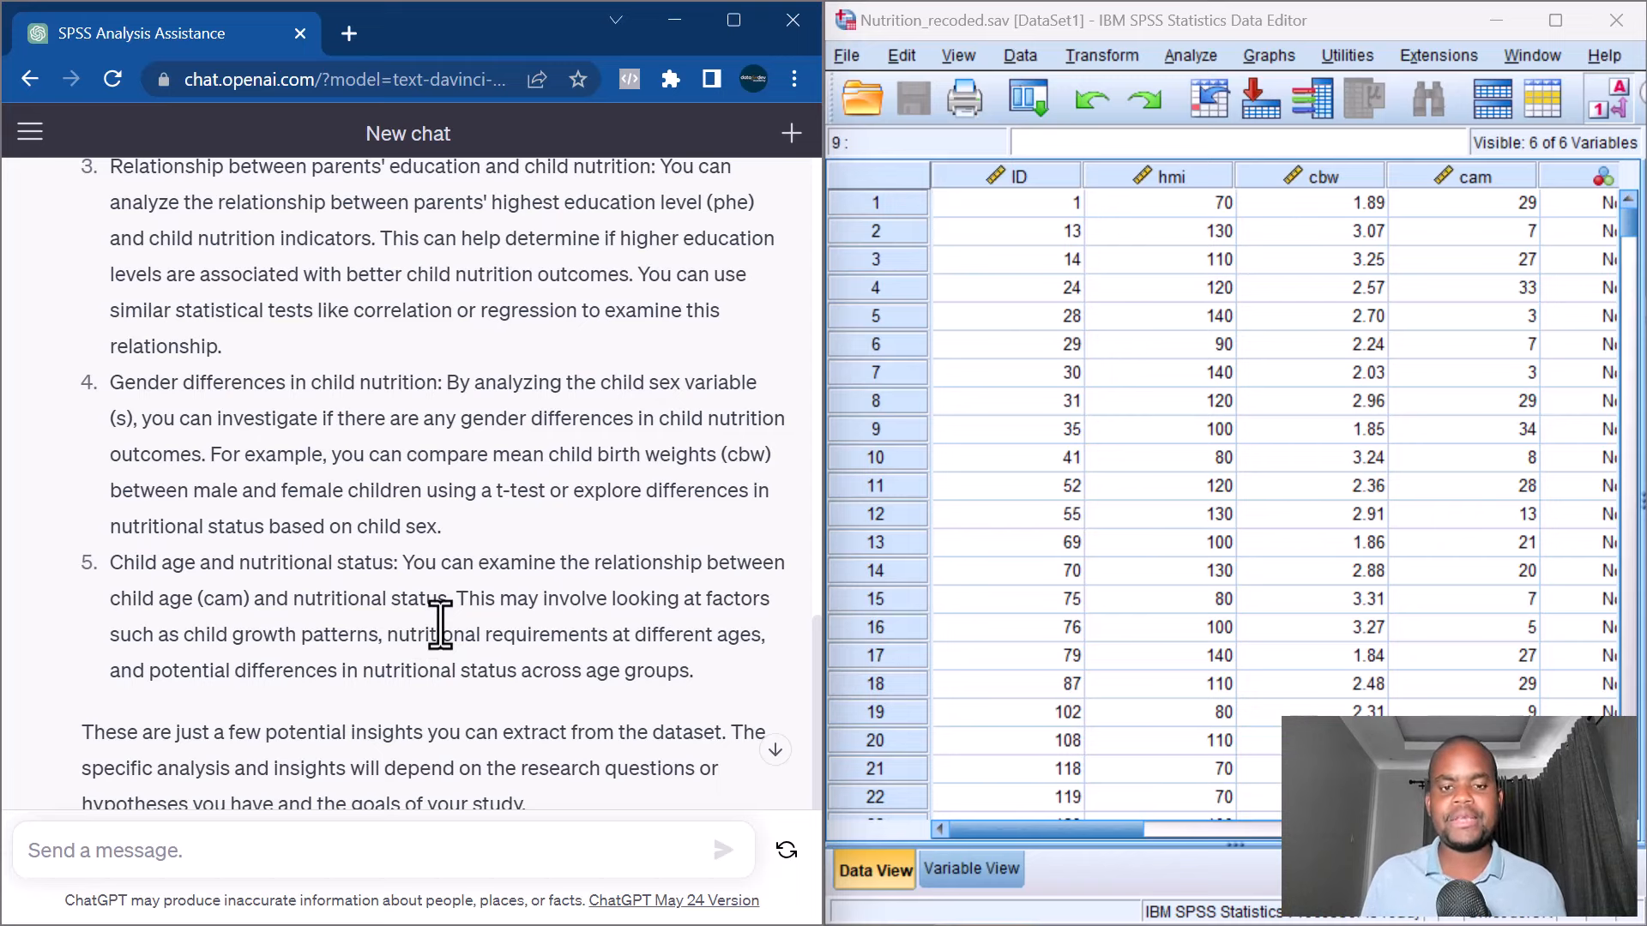
{"action": "scroll", "coordinate": [425, 606], "scroll_direction": "down", "scroll_amount": 2}
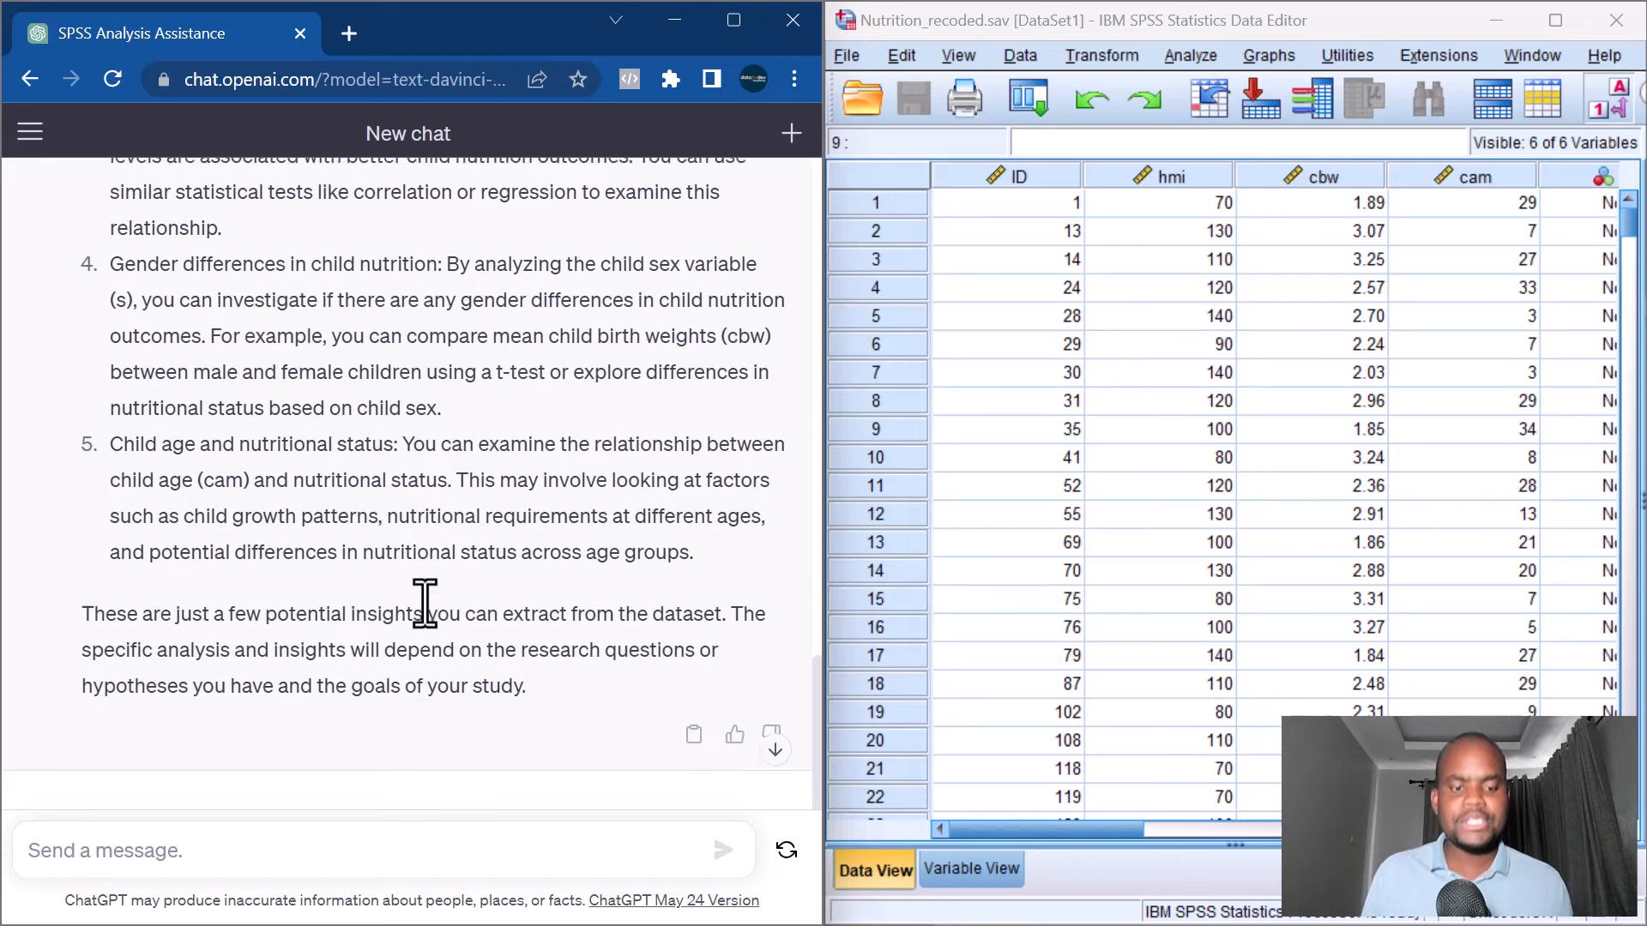
{"action": "scroll", "coordinate": [440, 611], "scroll_direction": "up", "scroll_amount": 7}
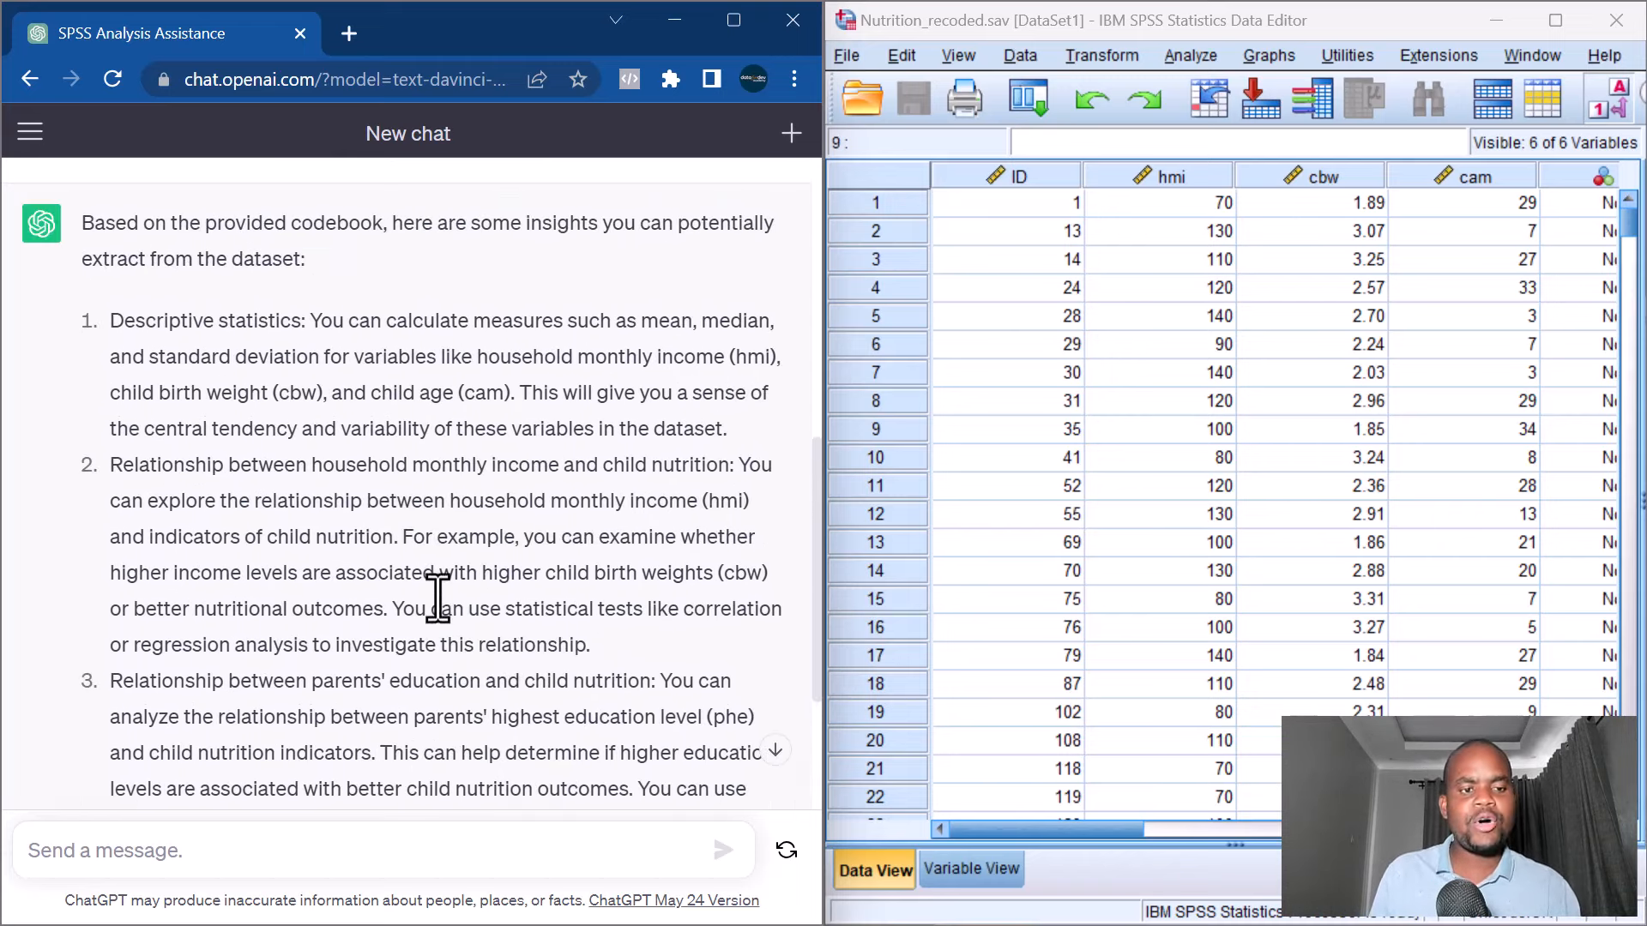
Ask ChatGPT "Give me the steps for running the descriptive statistics in point number 1".
{"action": "left_click_drag", "start_coordinate": [112, 323], "coordinate": [415, 363]}
{"action": "left_click", "coordinate": [249, 363]}
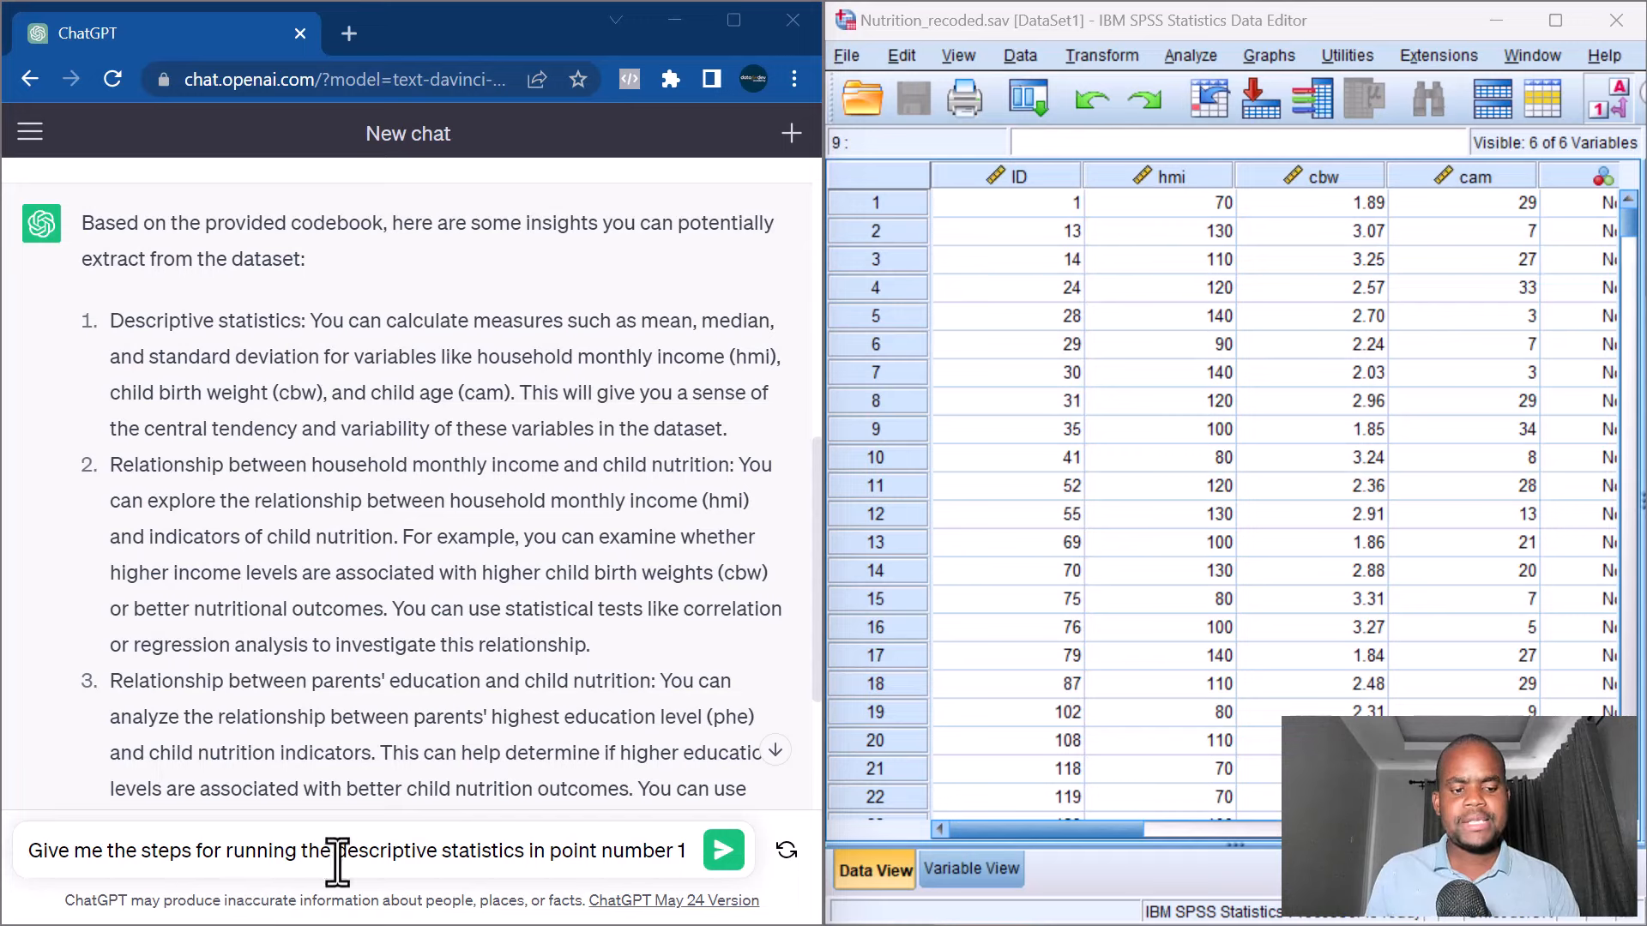
{"action": "left_click", "coordinate": [335, 852]}
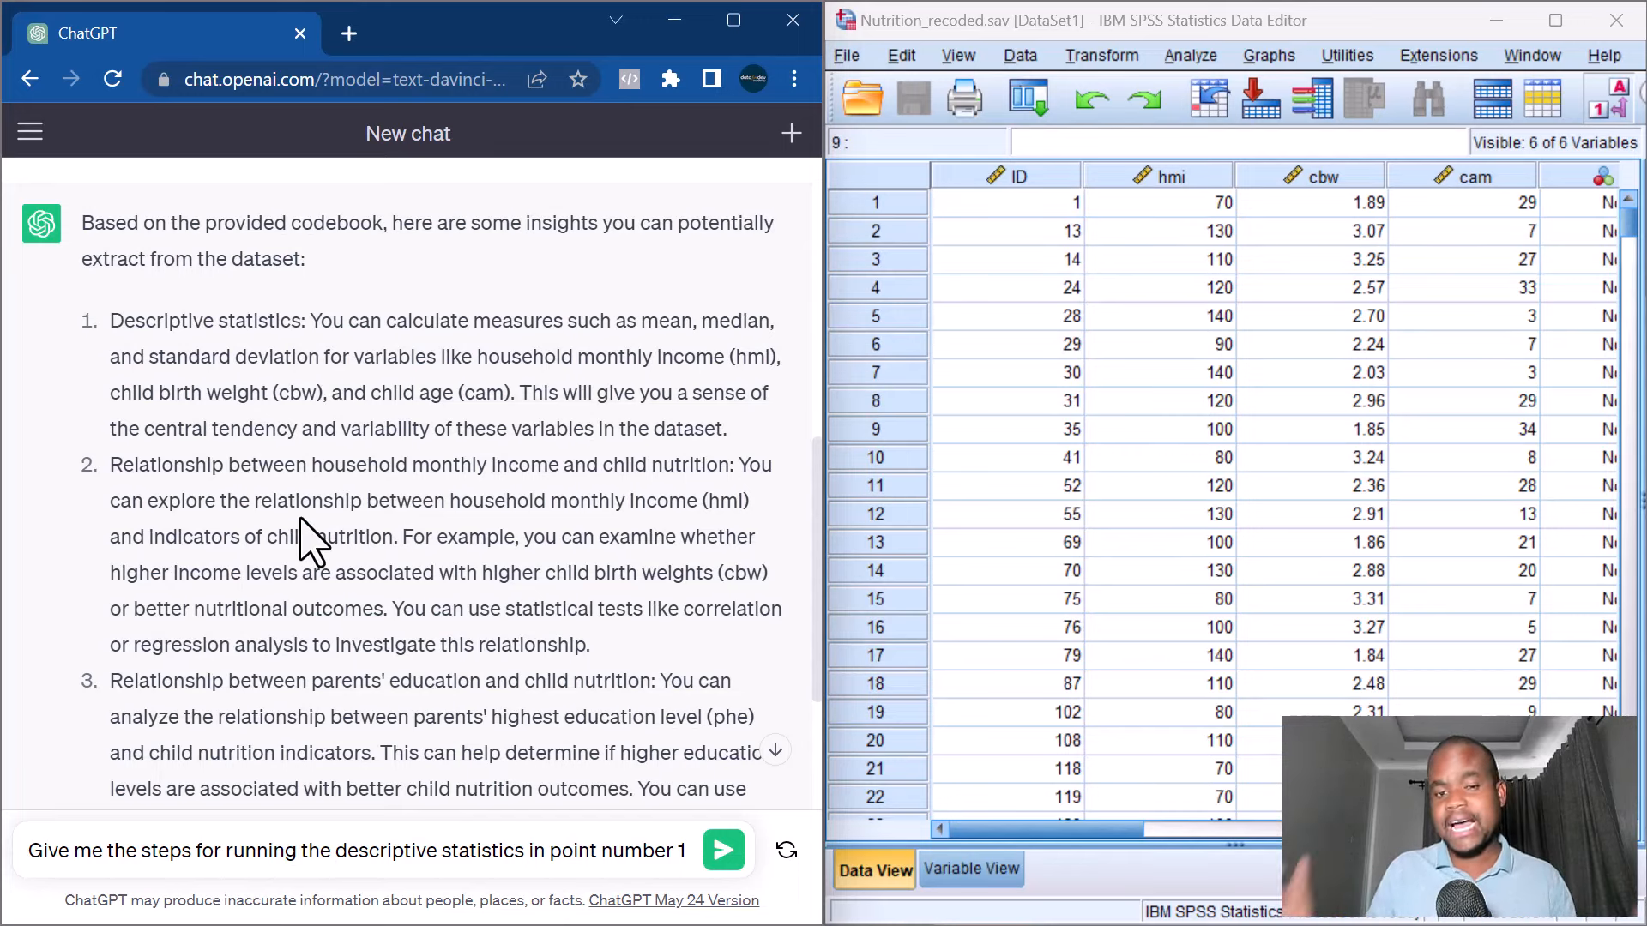
{"action": "left_click", "coordinate": [724, 850]}
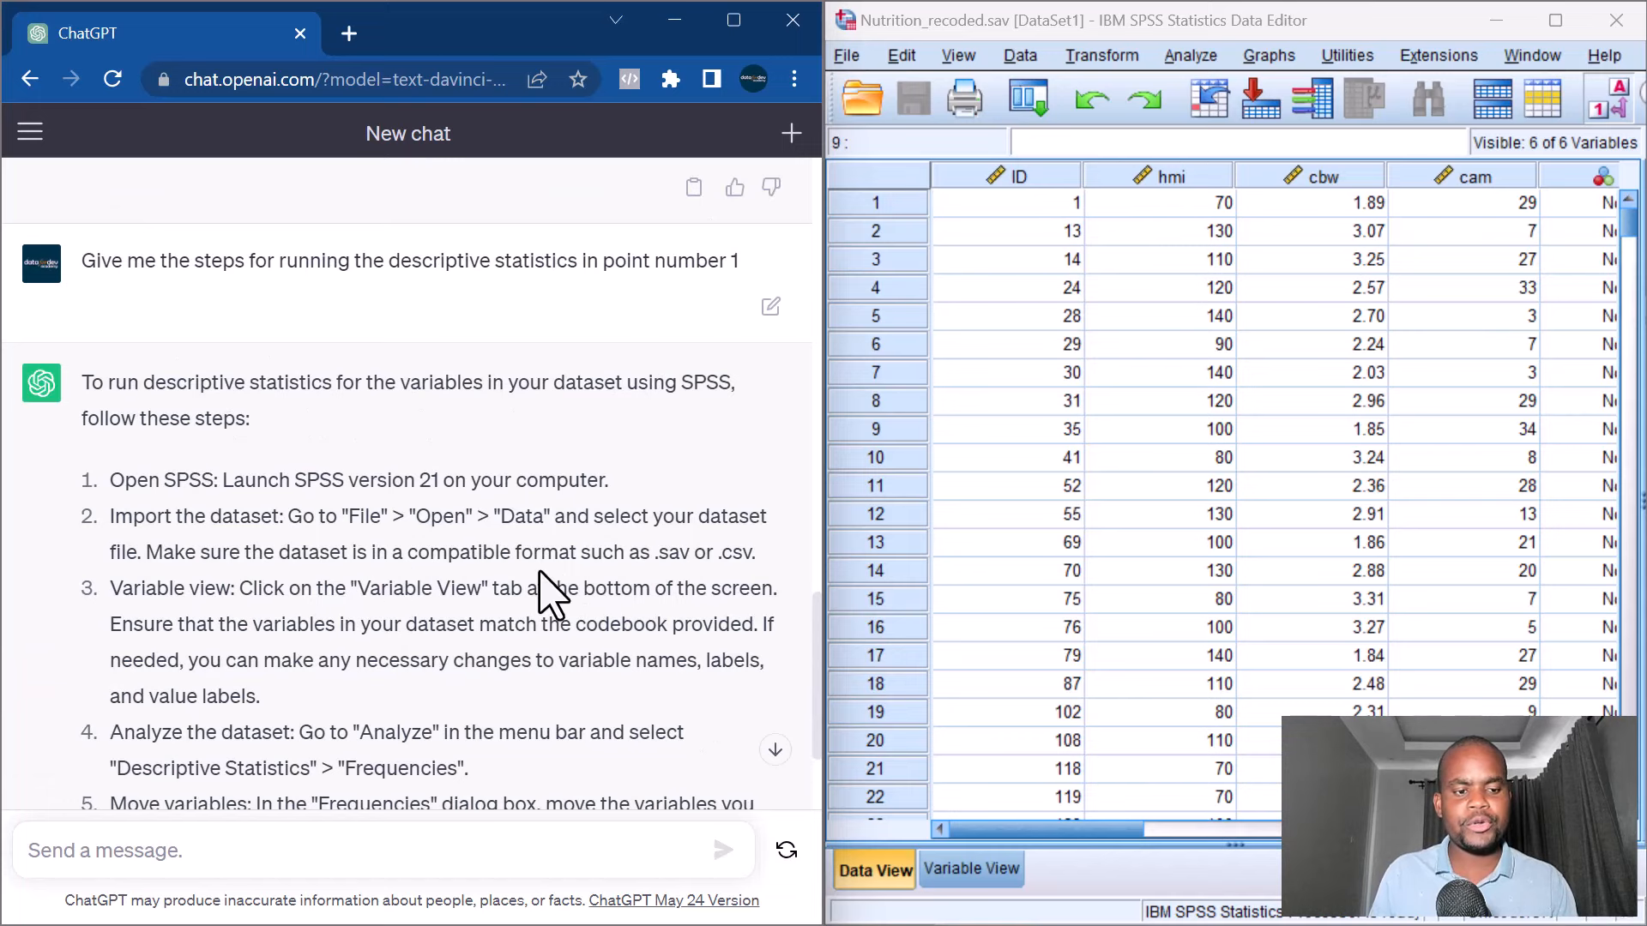
Review ChatGPT's steps, switch to SPSS and open the Frequencies analysis for the Nutrition_recoded dataset, moving its dialog into clear view.
{"action": "scroll", "coordinate": [542, 570], "scroll_direction": "down", "scroll_amount": 1}
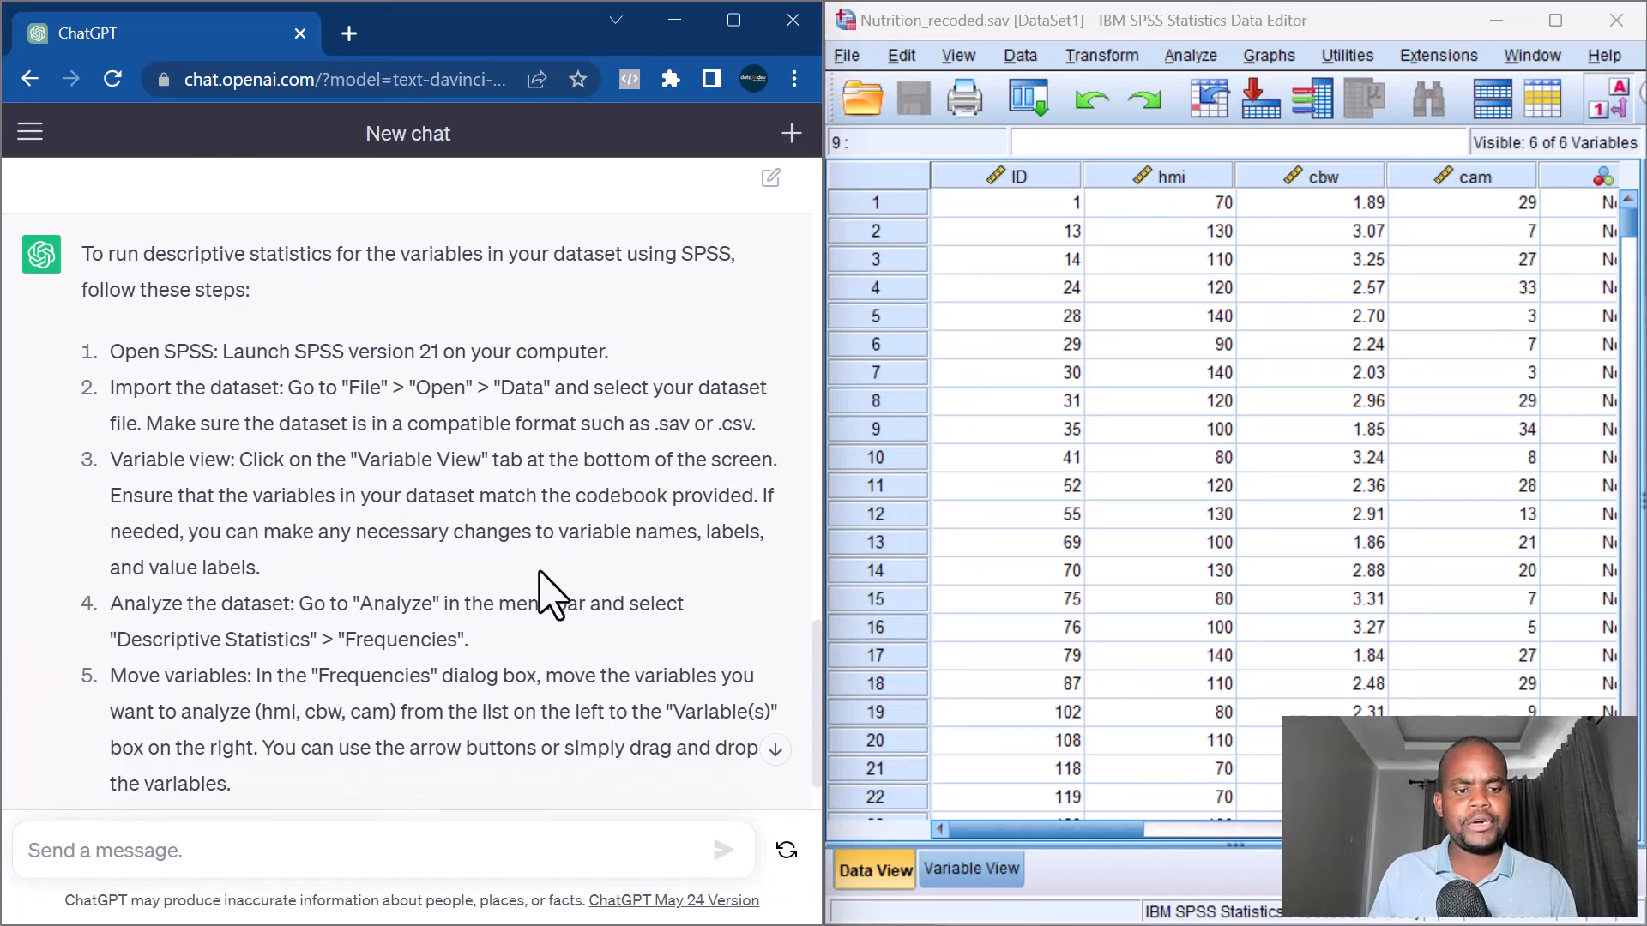
{"action": "left_click", "coordinate": [1288, 433]}
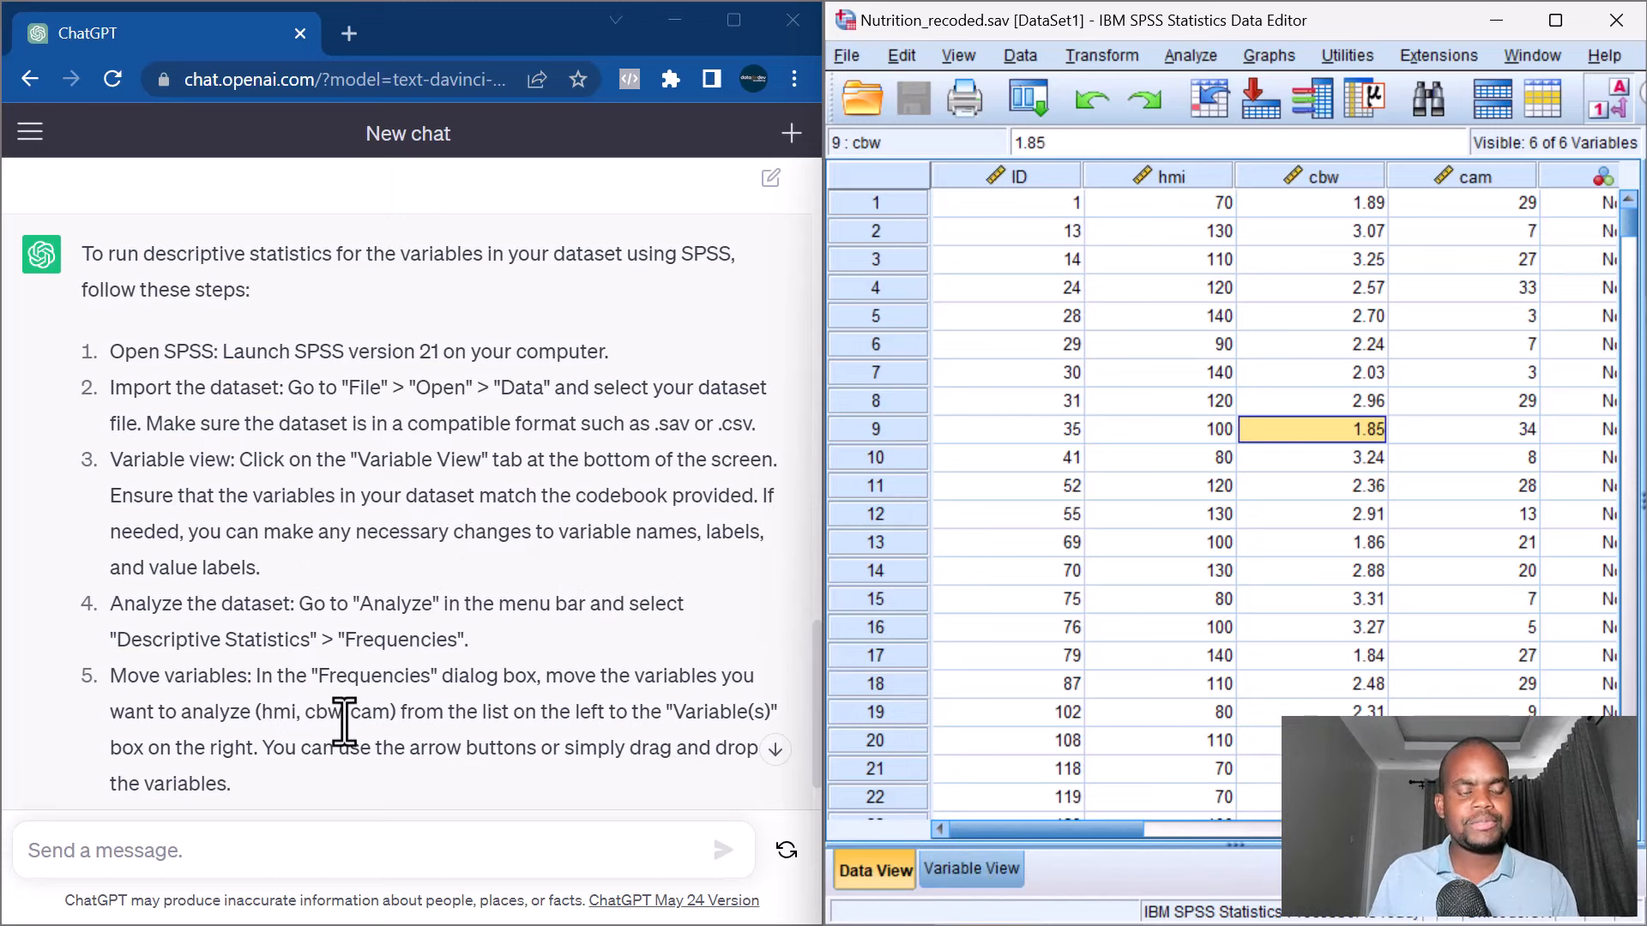
{"action": "scroll", "coordinate": [361, 669], "scroll_direction": "down", "scroll_amount": 1}
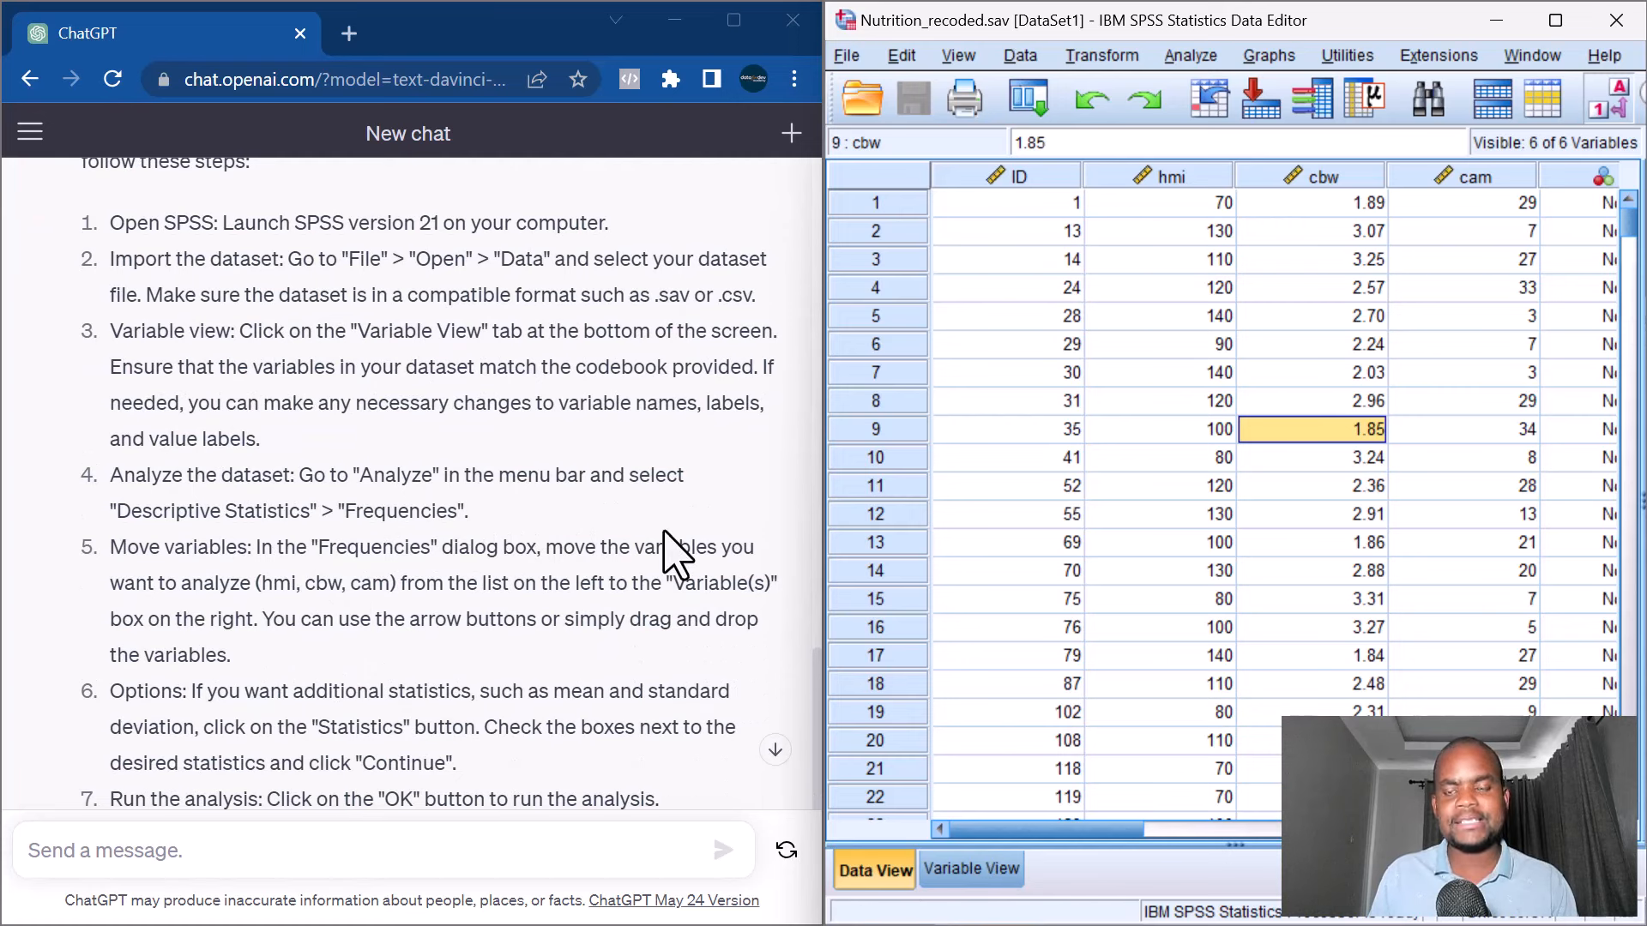
{"action": "left_click", "coordinate": [1201, 56]}
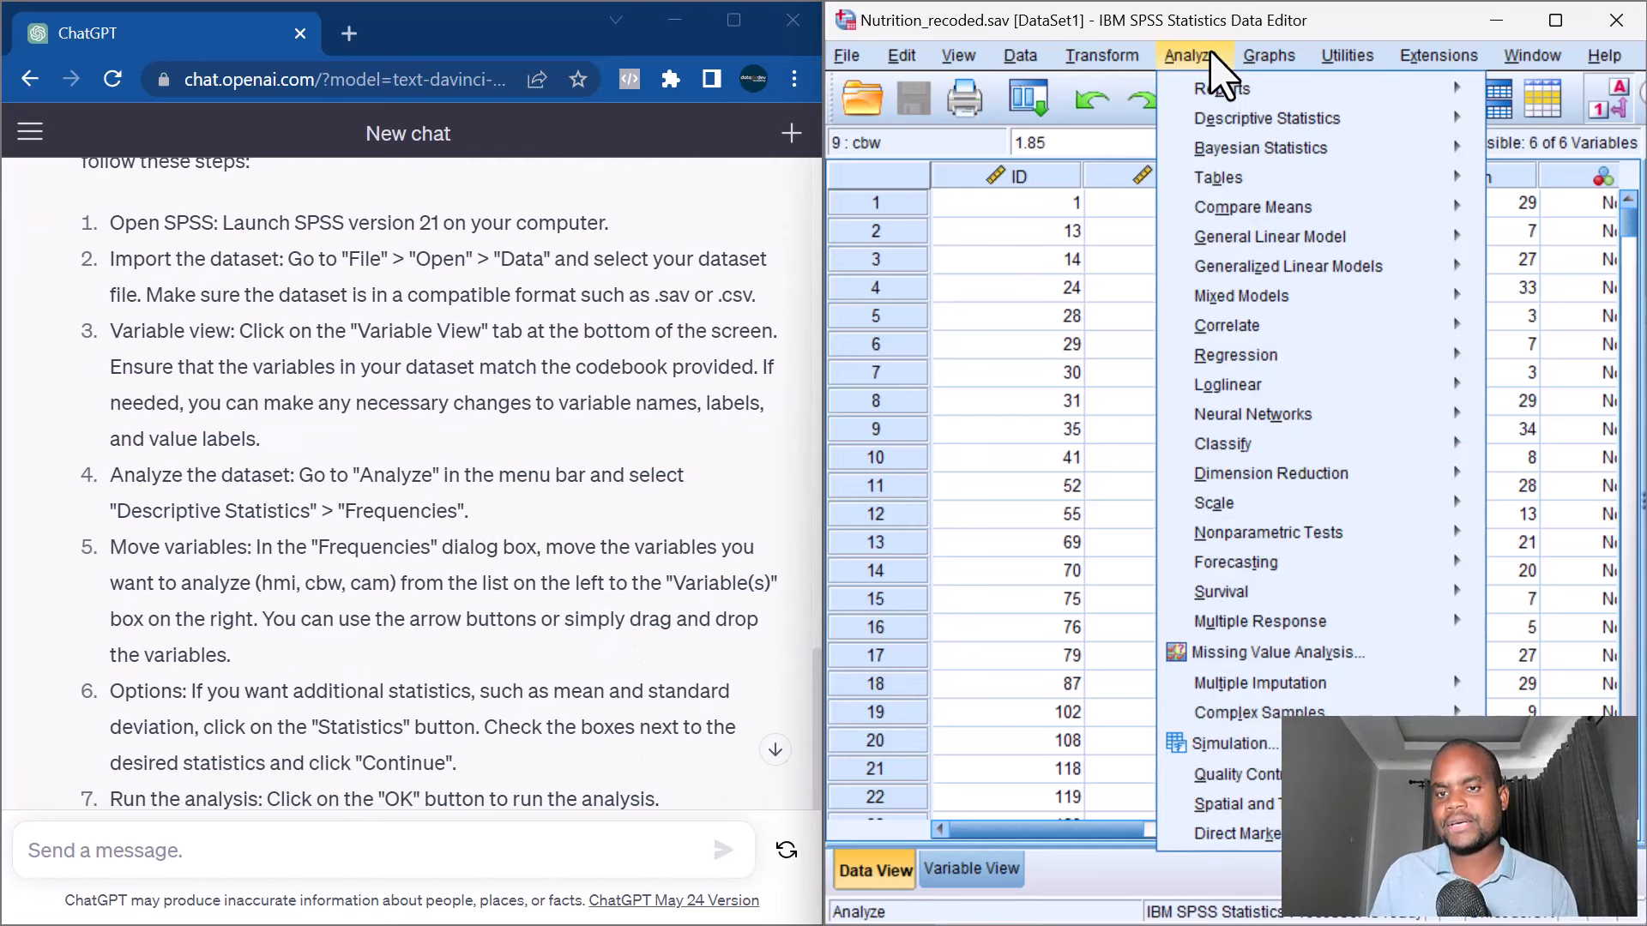
{"action": "mouse_move", "coordinate": [1244, 121]}
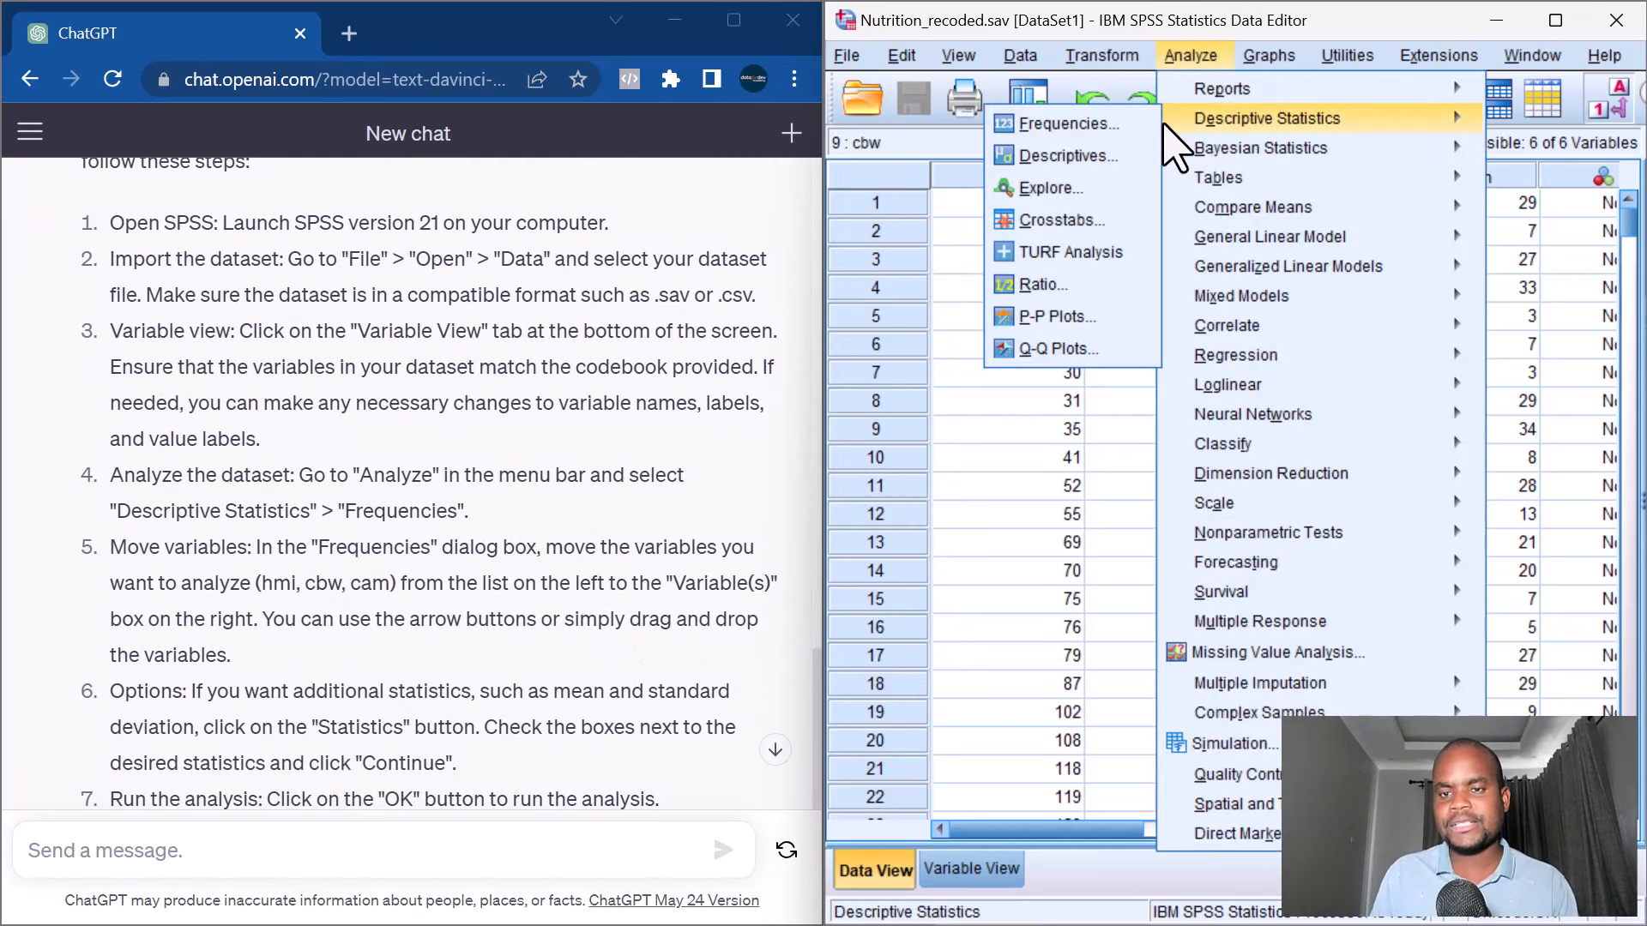
{"action": "left_click", "coordinate": [1051, 123]}
{"action": "left_click_drag", "start_coordinate": [984, 99], "coordinate": [1303, 81]}
Add Household monthly income [hmi], Child Birth Weight [cbw] and Child age in months [cam] to the variables for the Frequencies analysis.
{"action": "scroll", "coordinate": [267, 680], "scroll_direction": "up", "scroll_amount": 2}
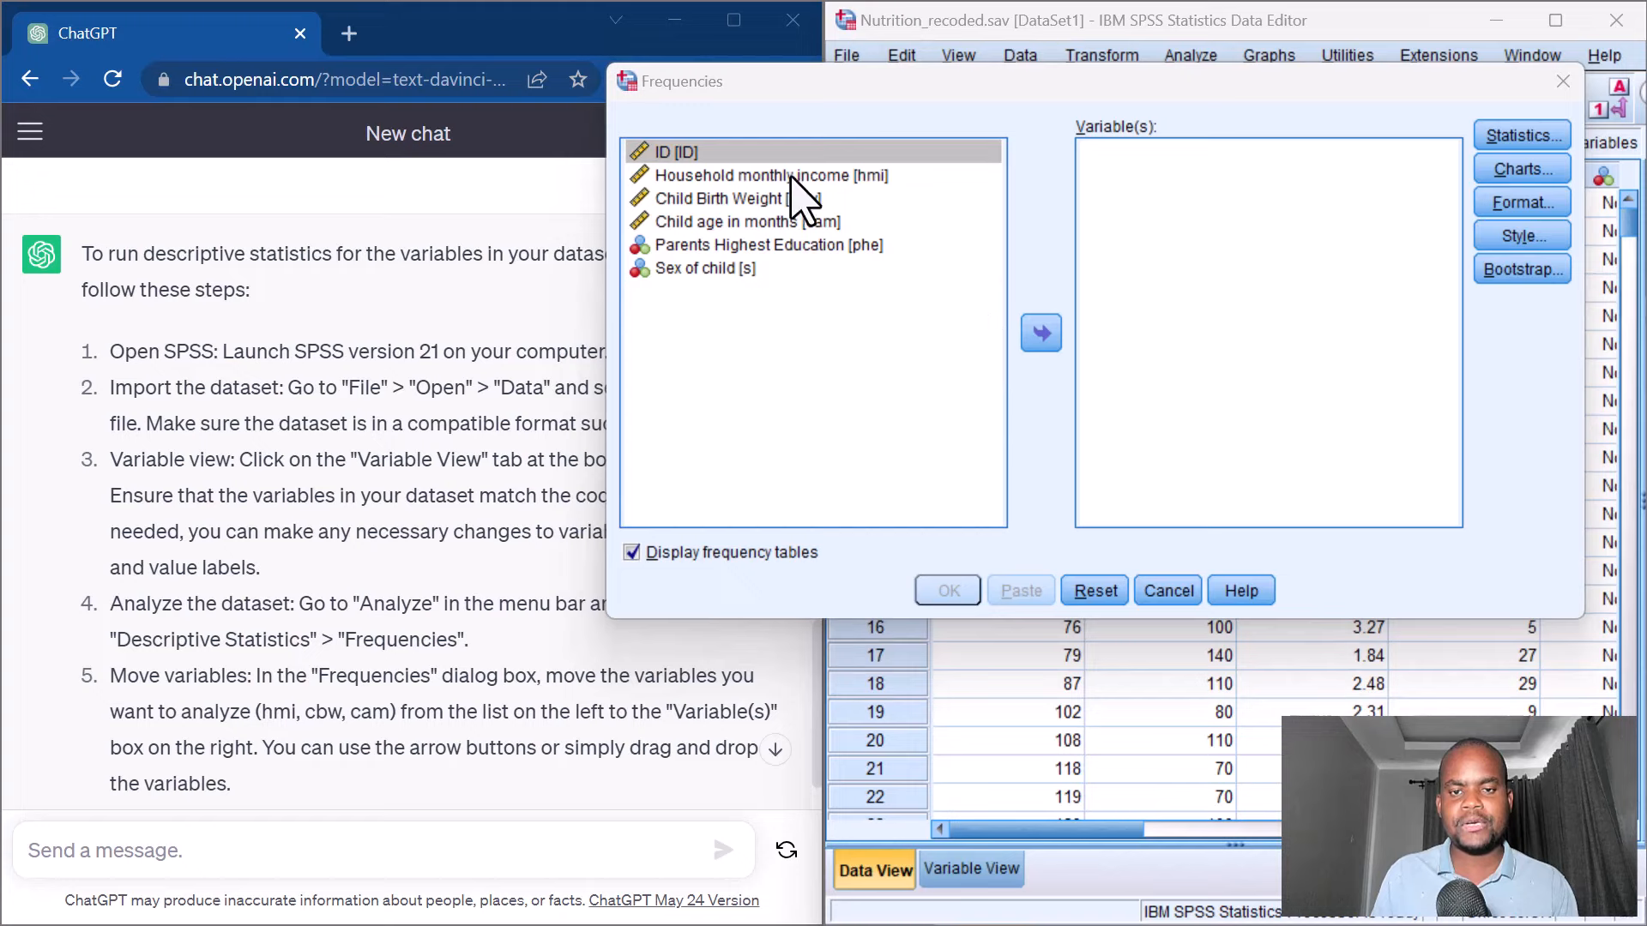
{"action": "left_click_drag", "start_coordinate": [788, 178], "coordinate": [1184, 214]}
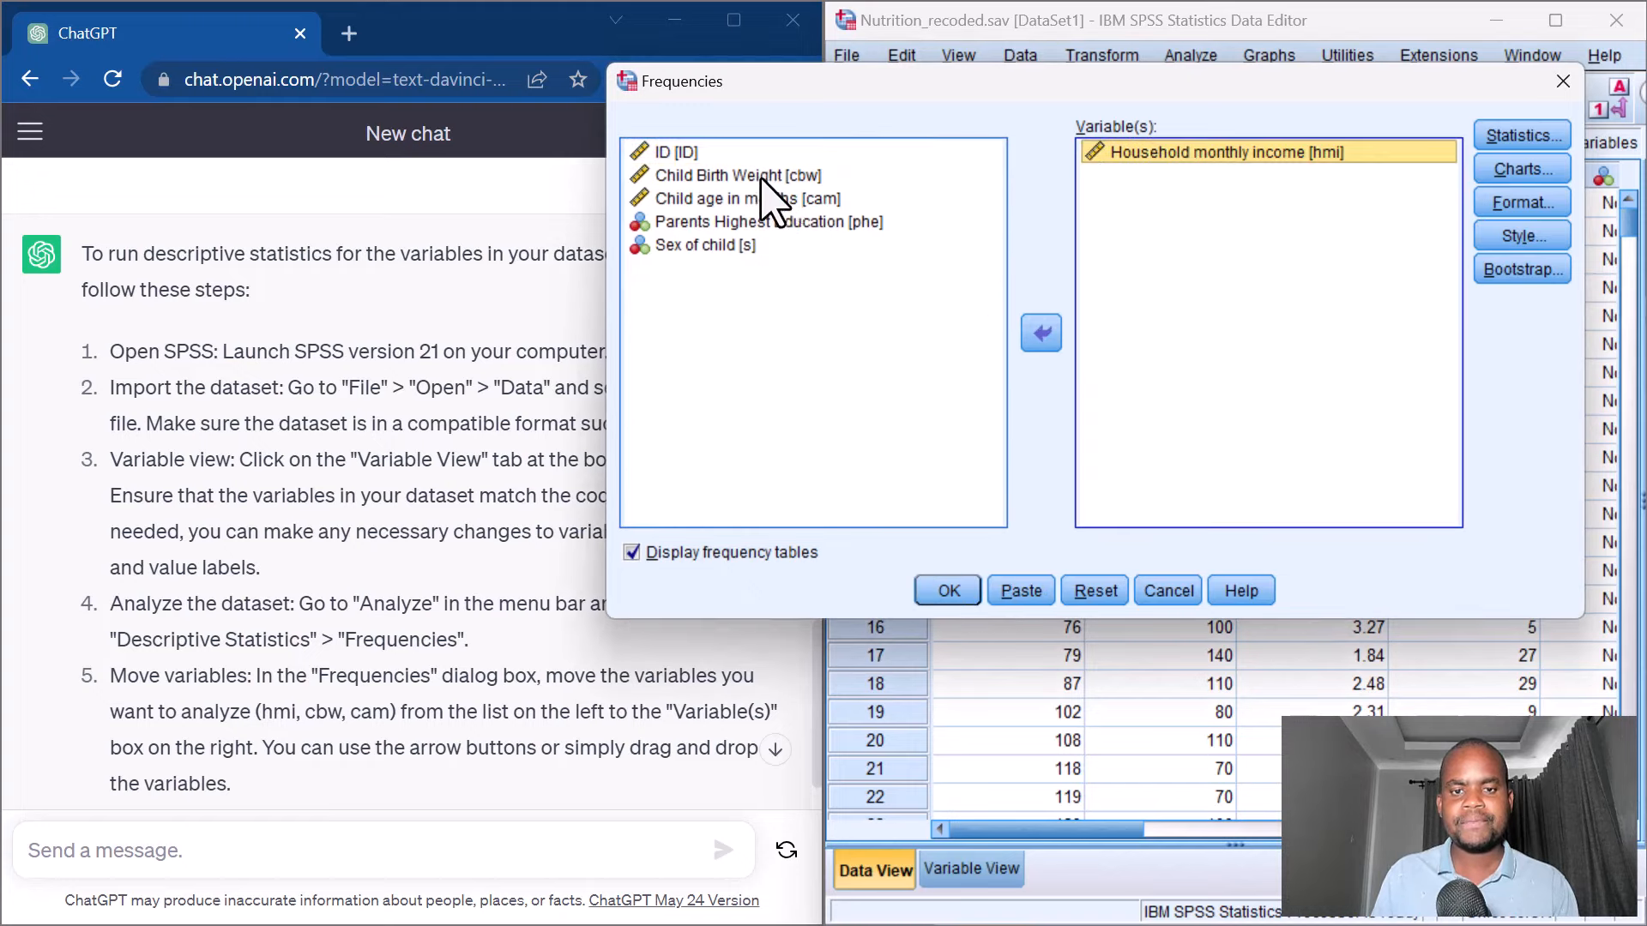
{"action": "left_click_drag", "start_coordinate": [761, 177], "coordinate": [1141, 241]}
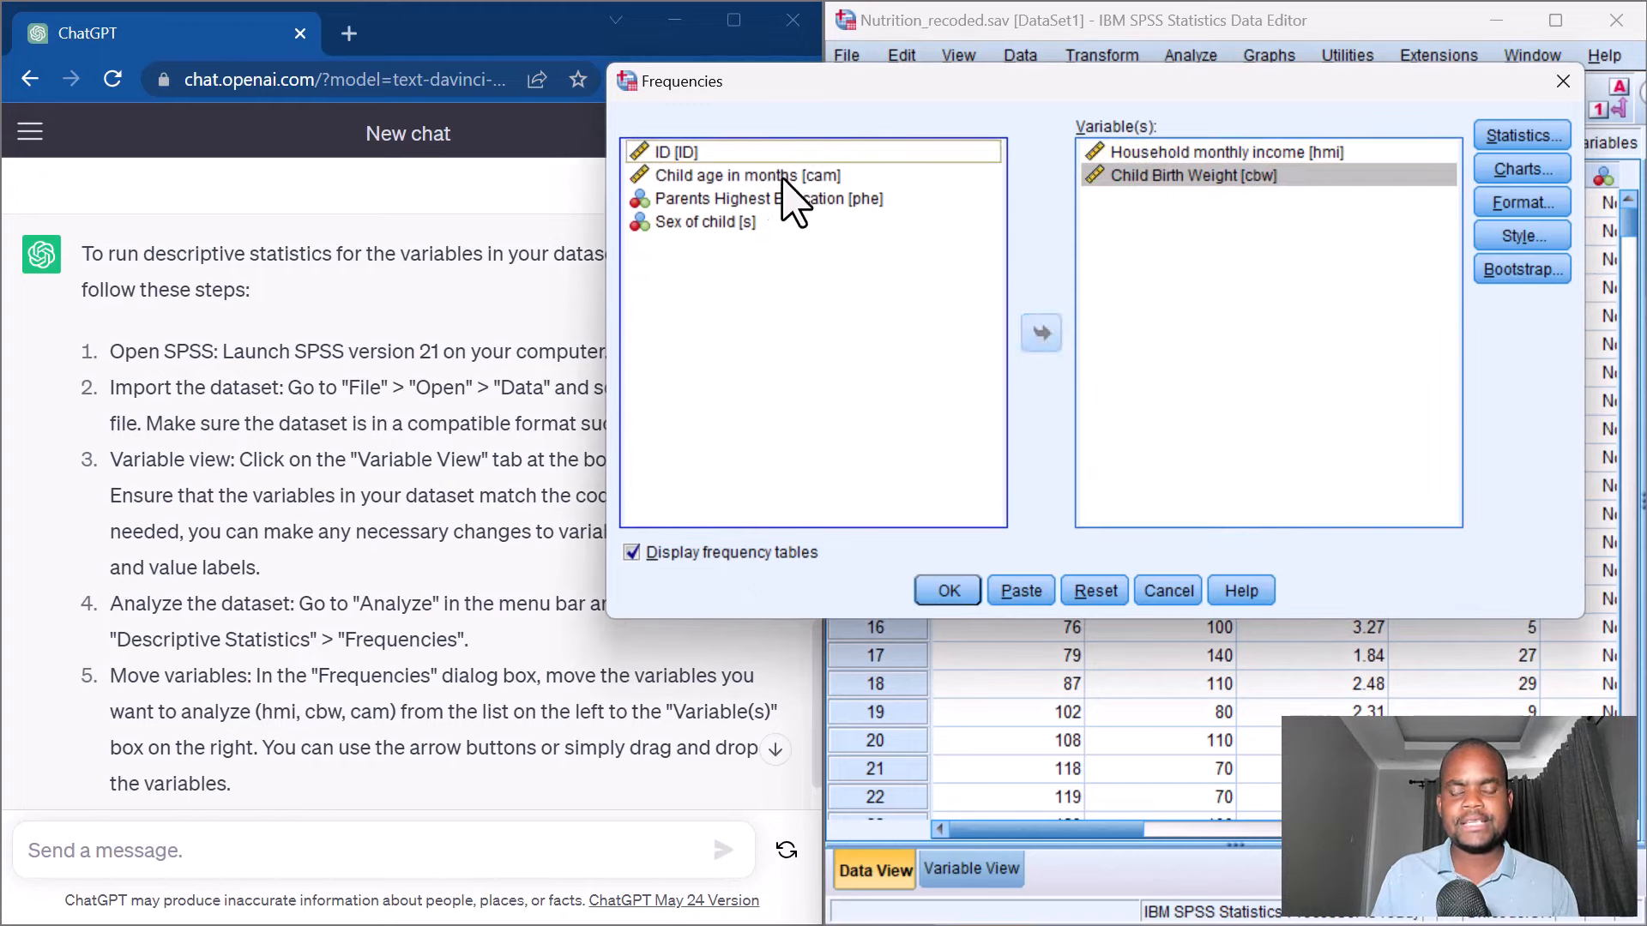
{"action": "left_click_drag", "start_coordinate": [784, 177], "coordinate": [1119, 274]}
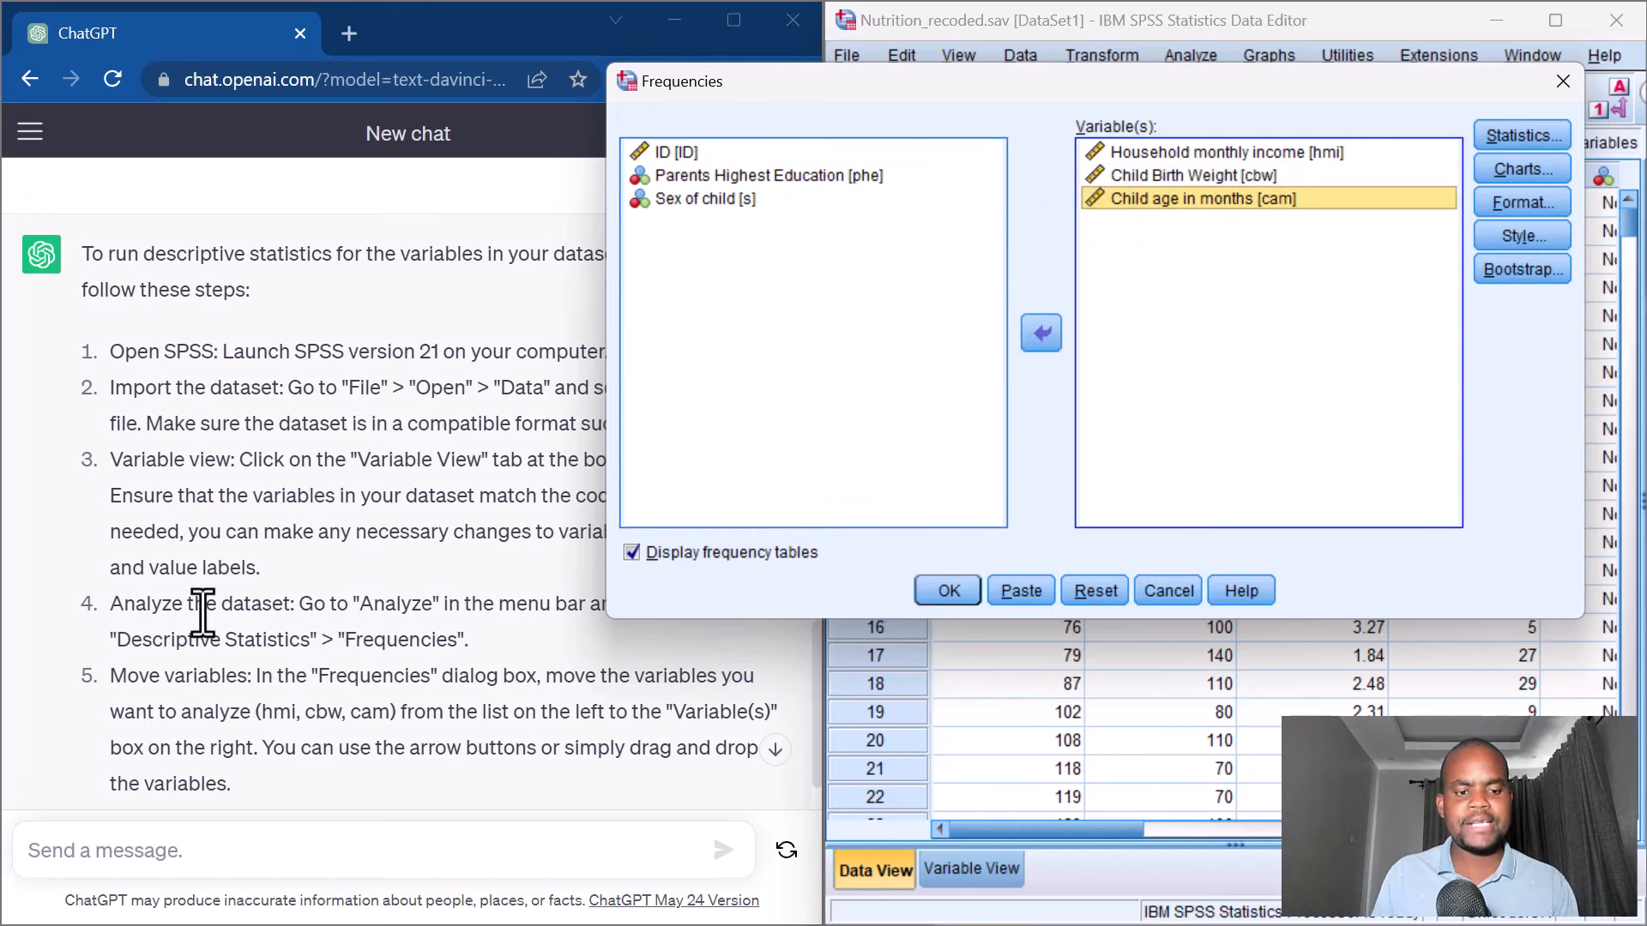
Following ChatGPT's guidance, include mean, median and standard deviation in the Frequencies statistics.
{"action": "scroll", "coordinate": [287, 755], "scroll_direction": "down", "scroll_amount": 1}
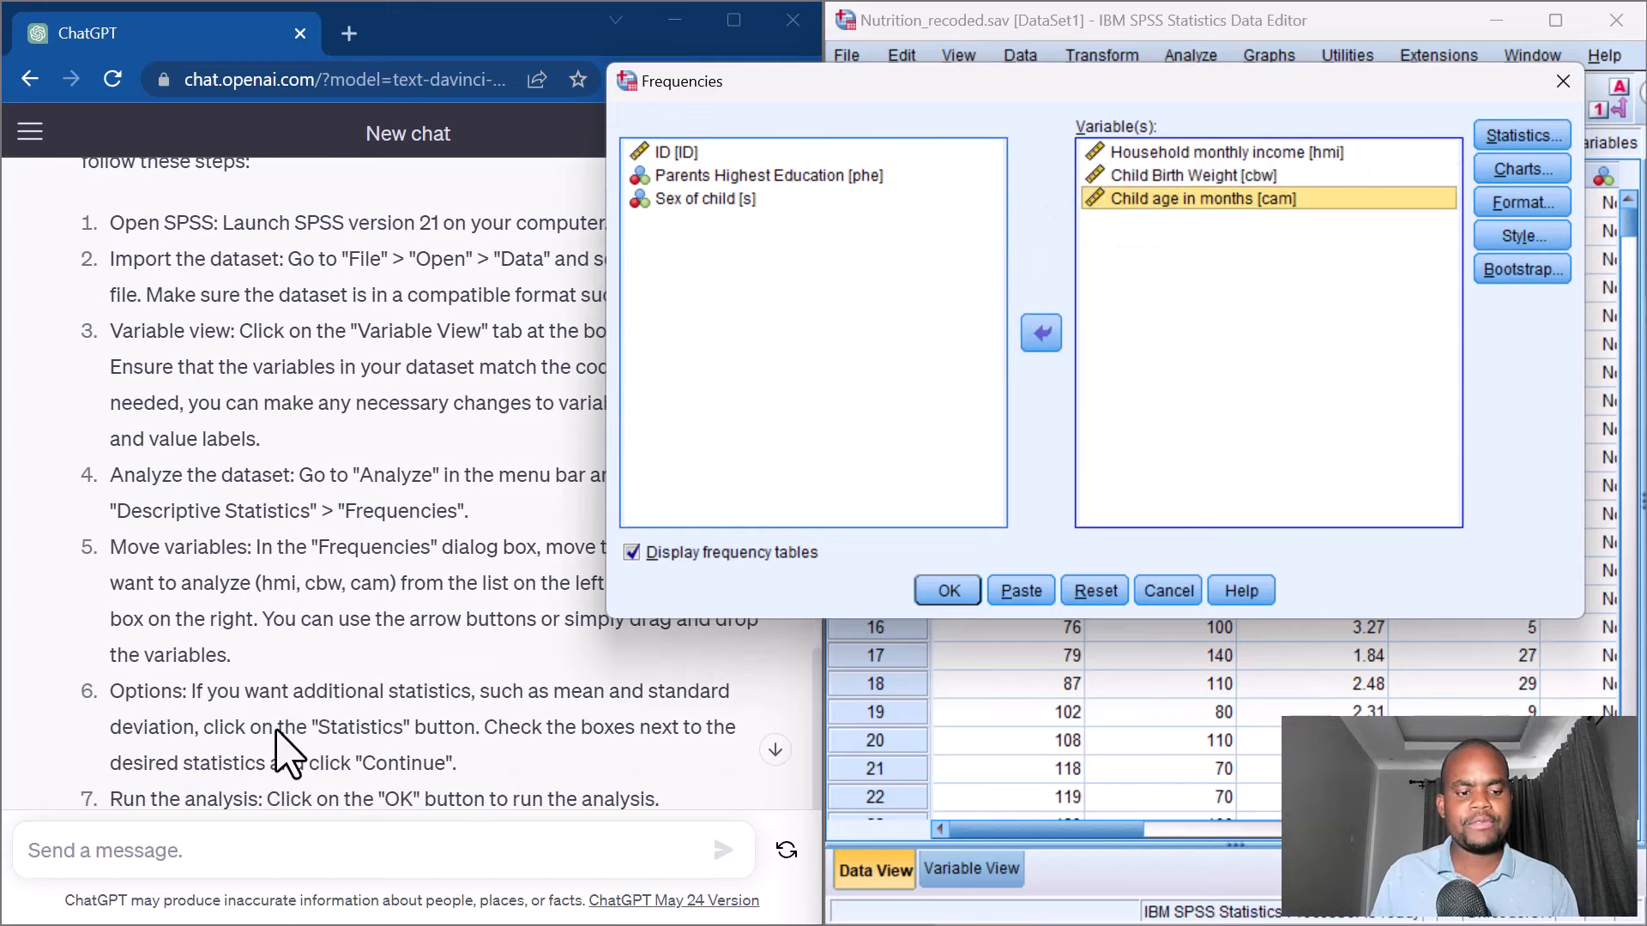
{"action": "scroll", "coordinate": [276, 728], "scroll_direction": "down", "scroll_amount": 2}
{"action": "scroll", "coordinate": [209, 678], "scroll_direction": "up", "scroll_amount": 2}
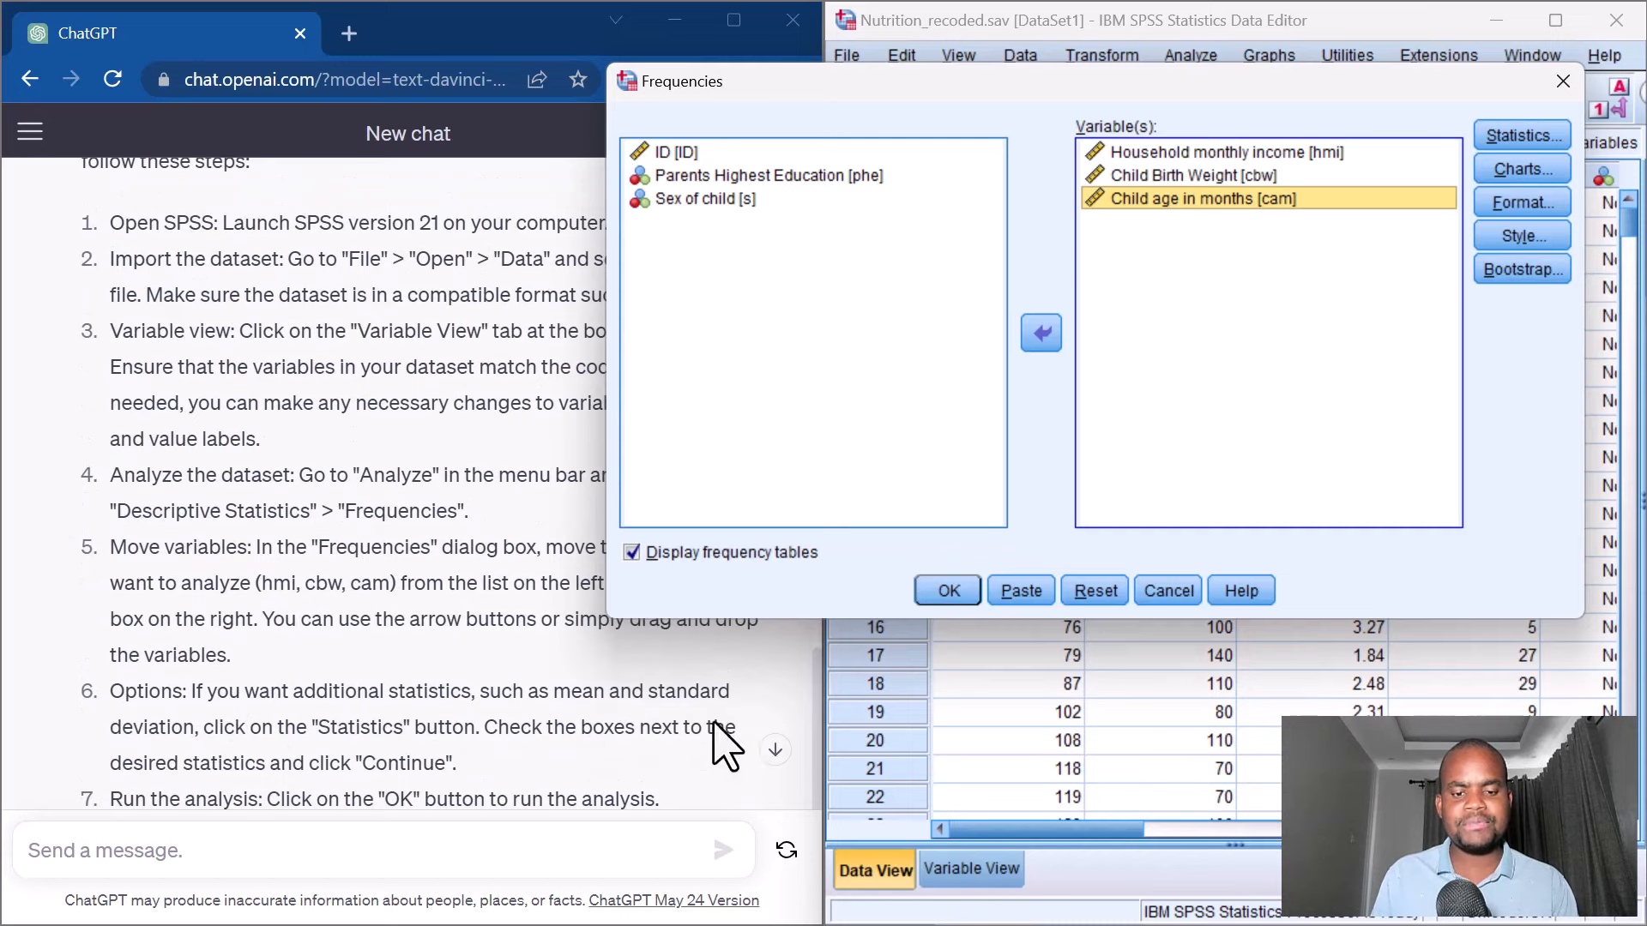
{"action": "left_click", "coordinate": [1514, 137]}
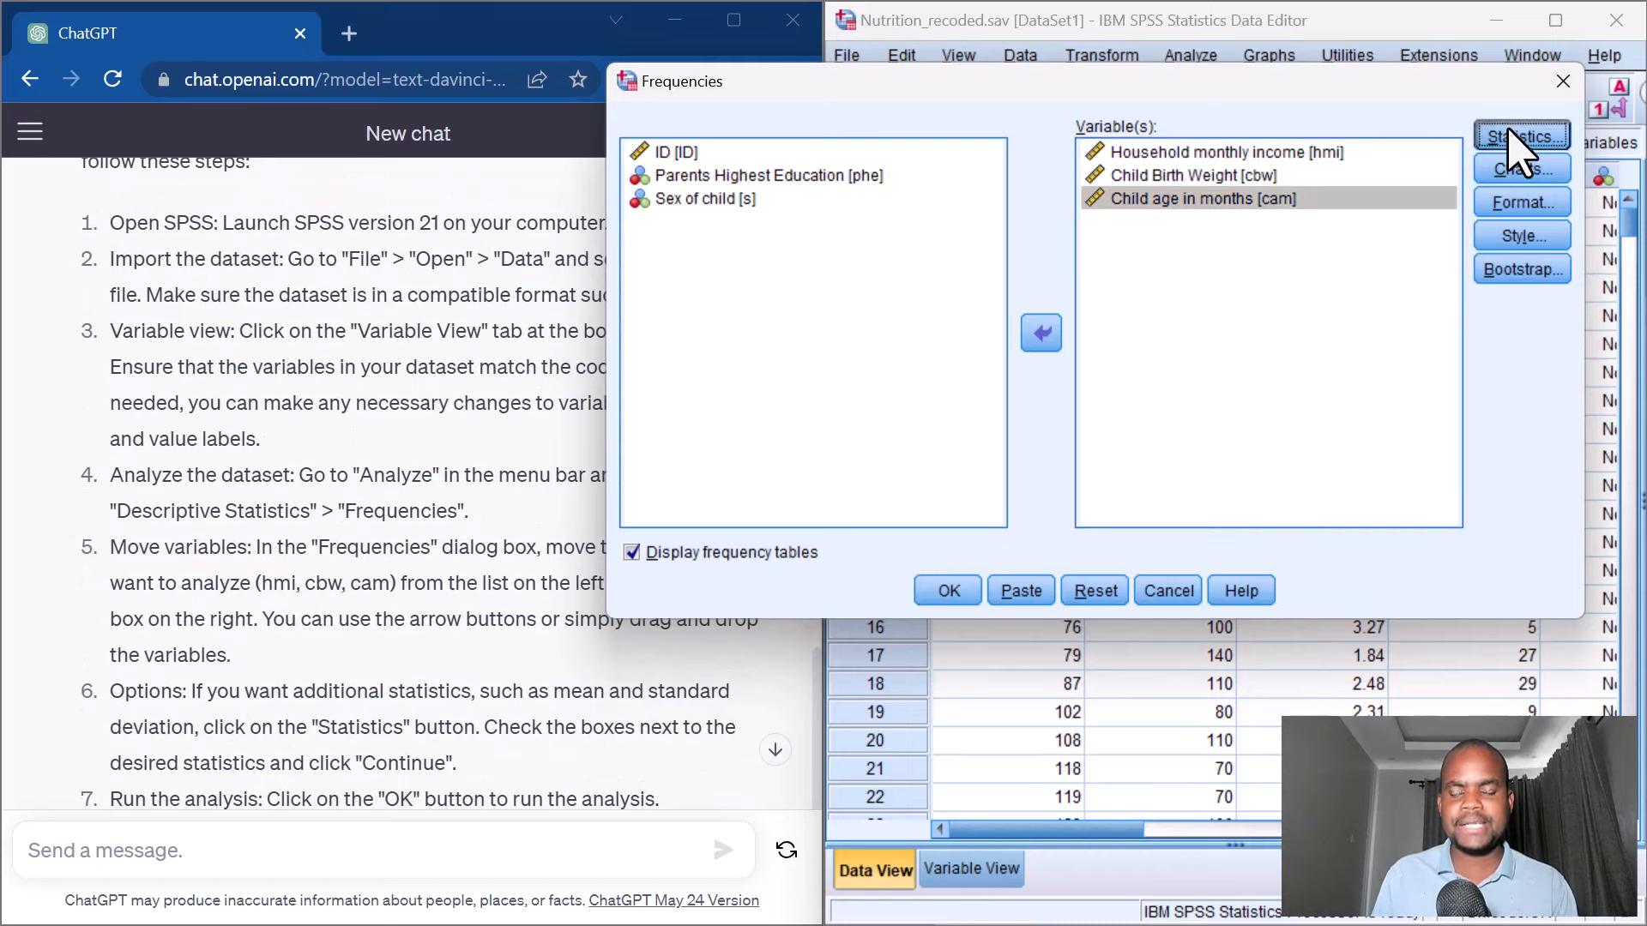
{"action": "left_click_drag", "start_coordinate": [832, 131], "coordinate": [1341, 147]}
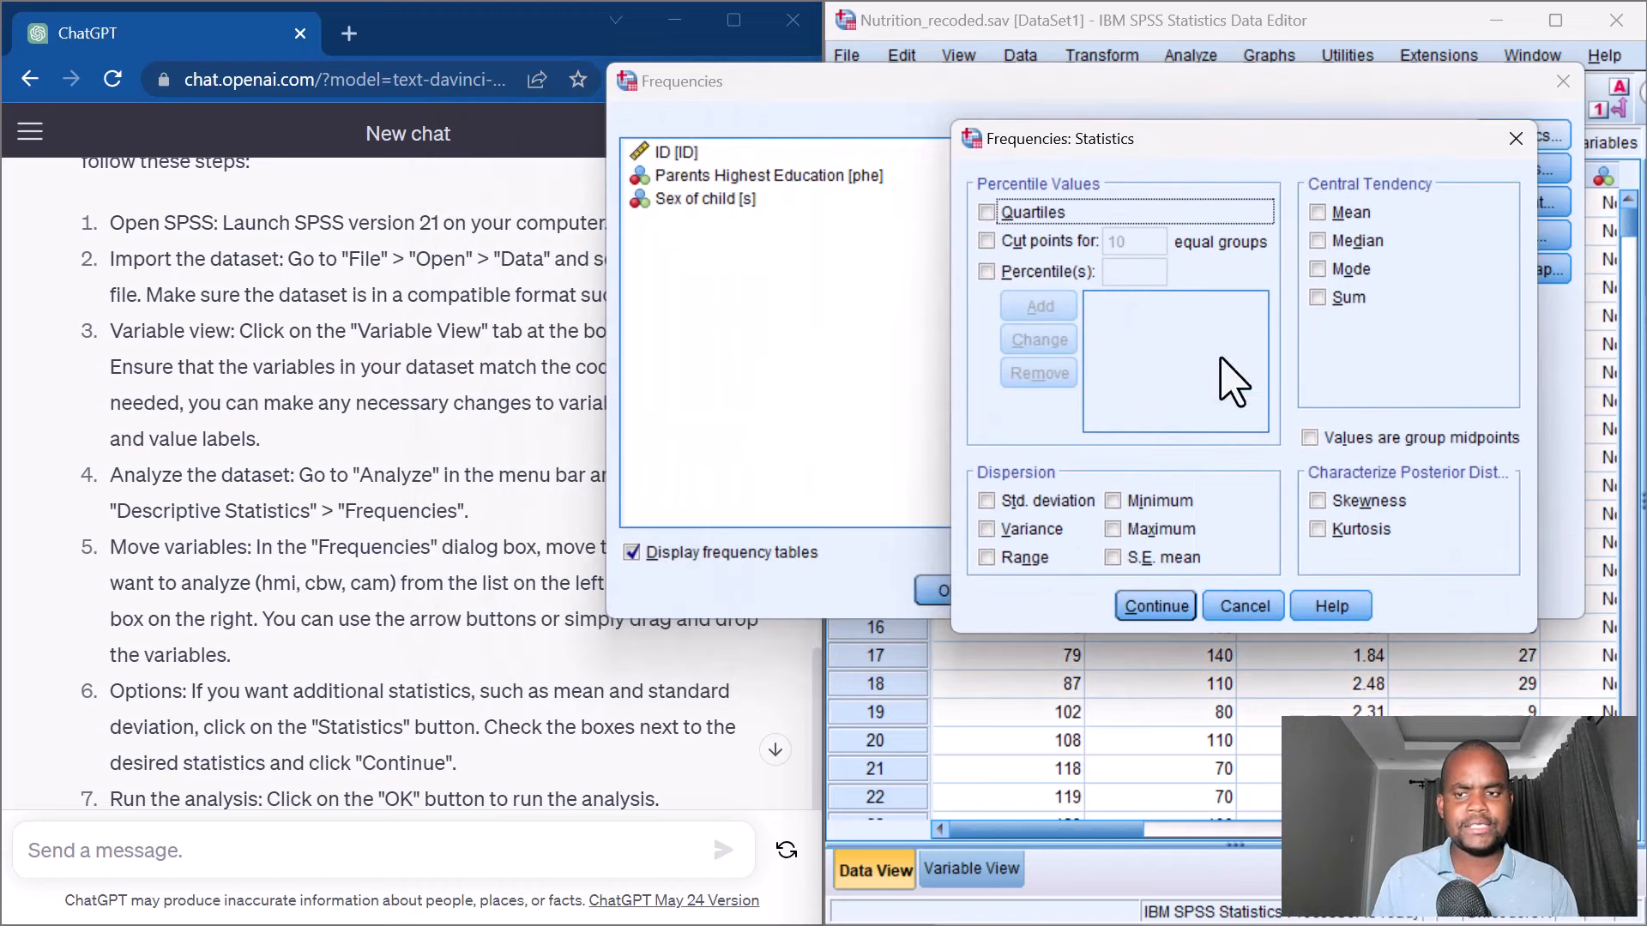
{"action": "left_click", "coordinate": [1321, 213]}
{"action": "left_click", "coordinate": [1320, 241]}
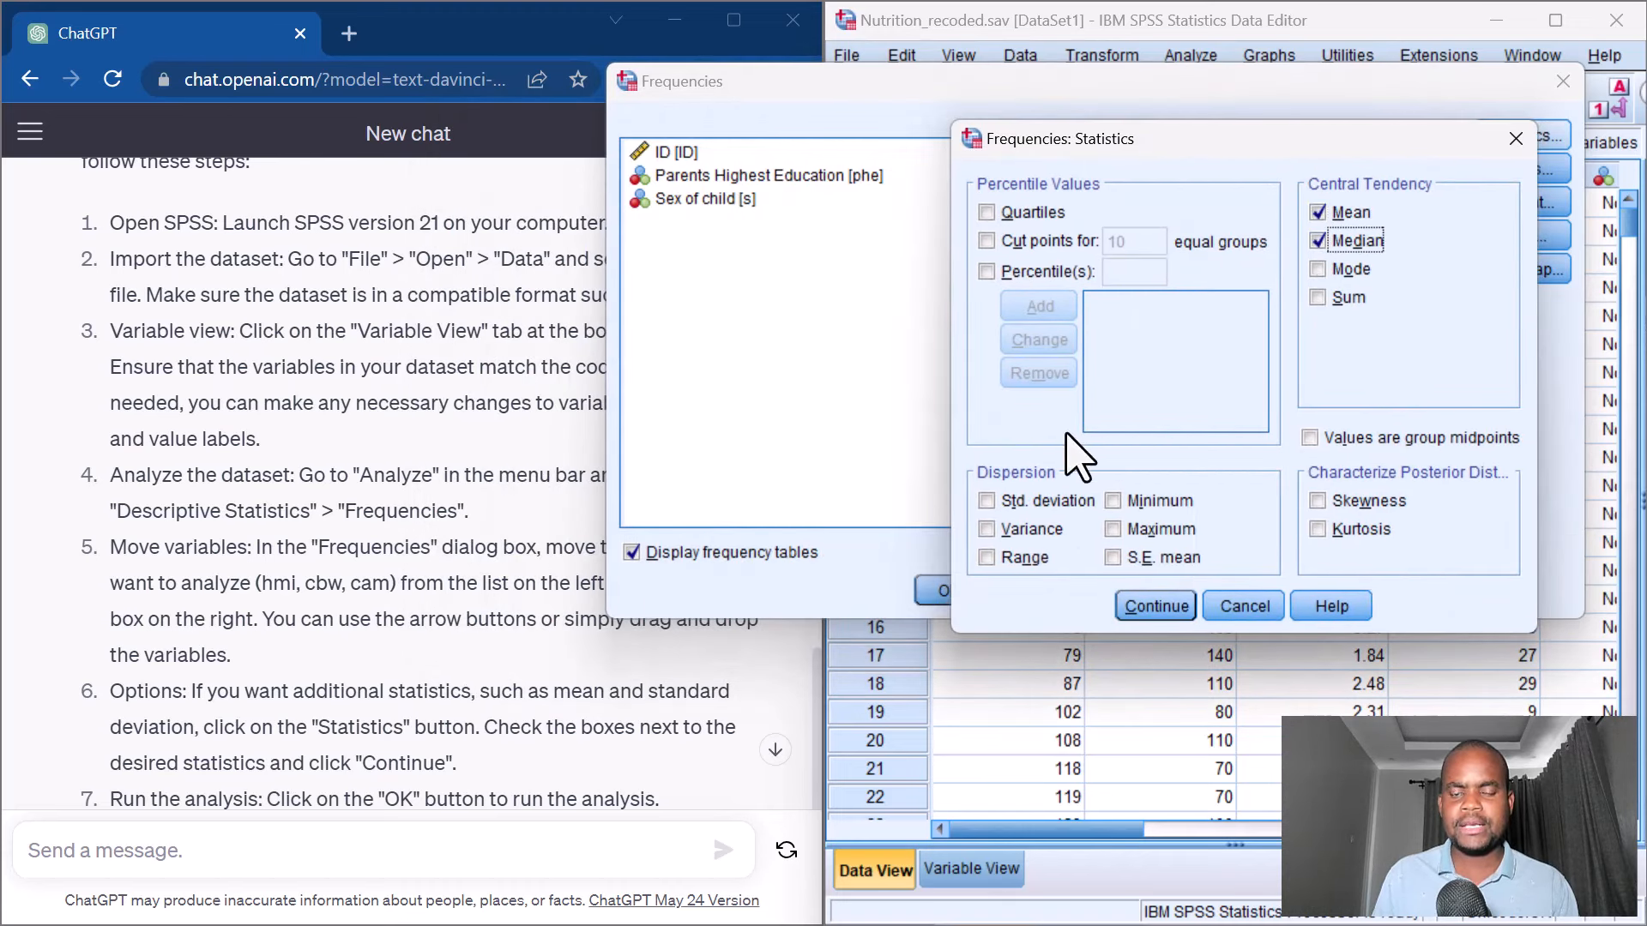
{"action": "left_click", "coordinate": [864, 420]}
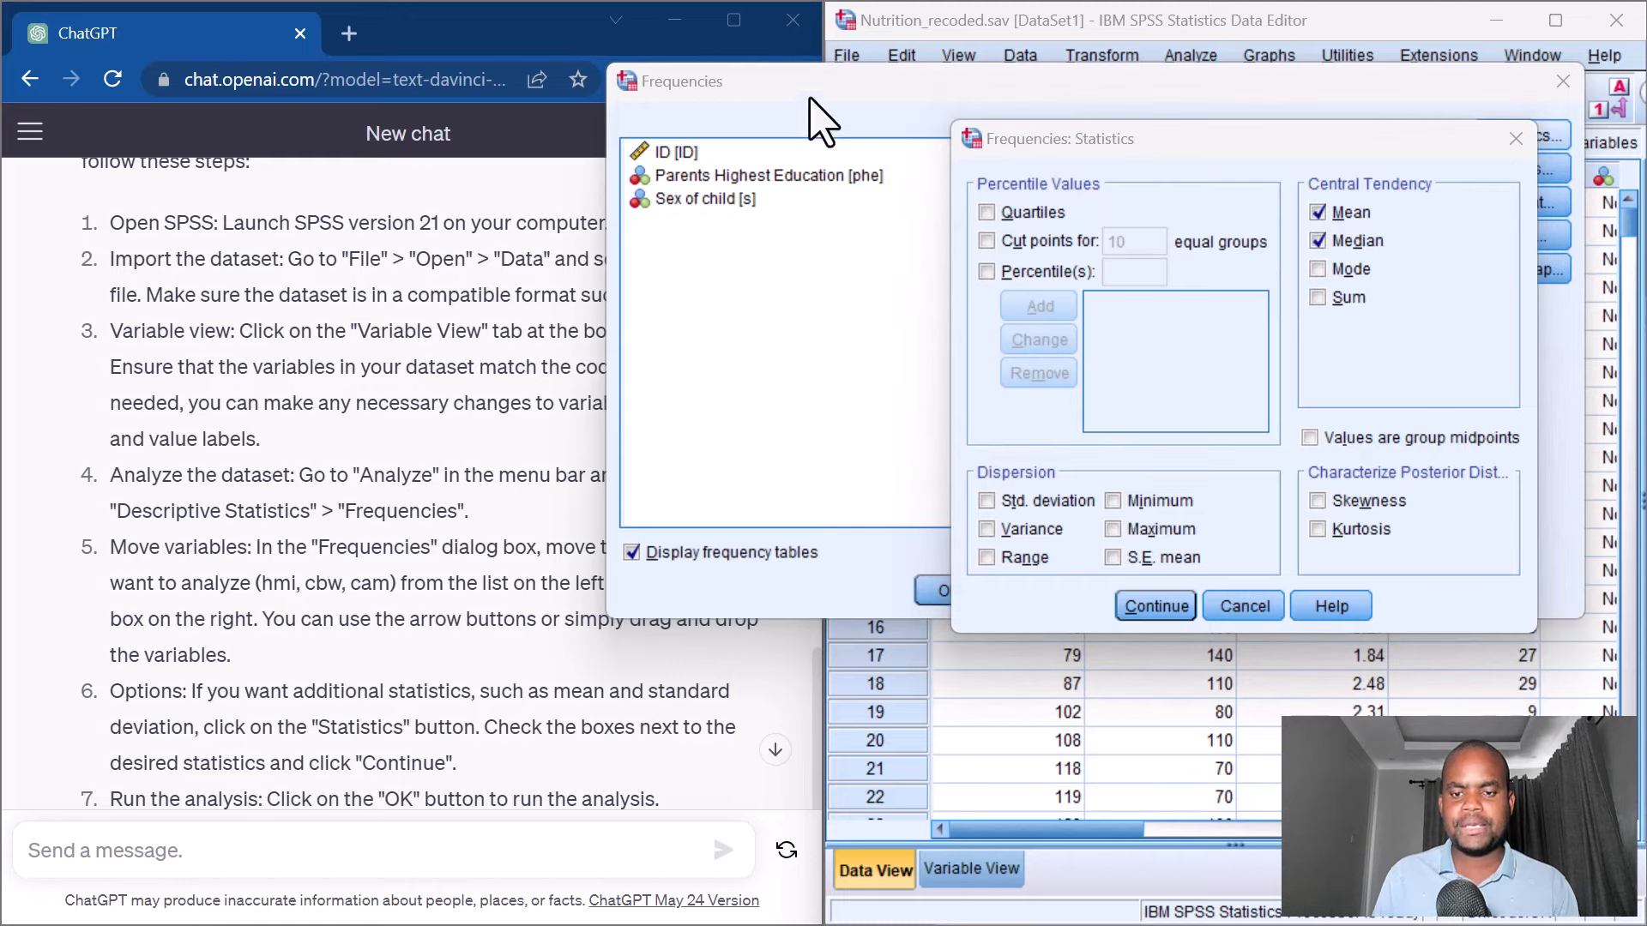
{"action": "left_click", "coordinate": [987, 502]}
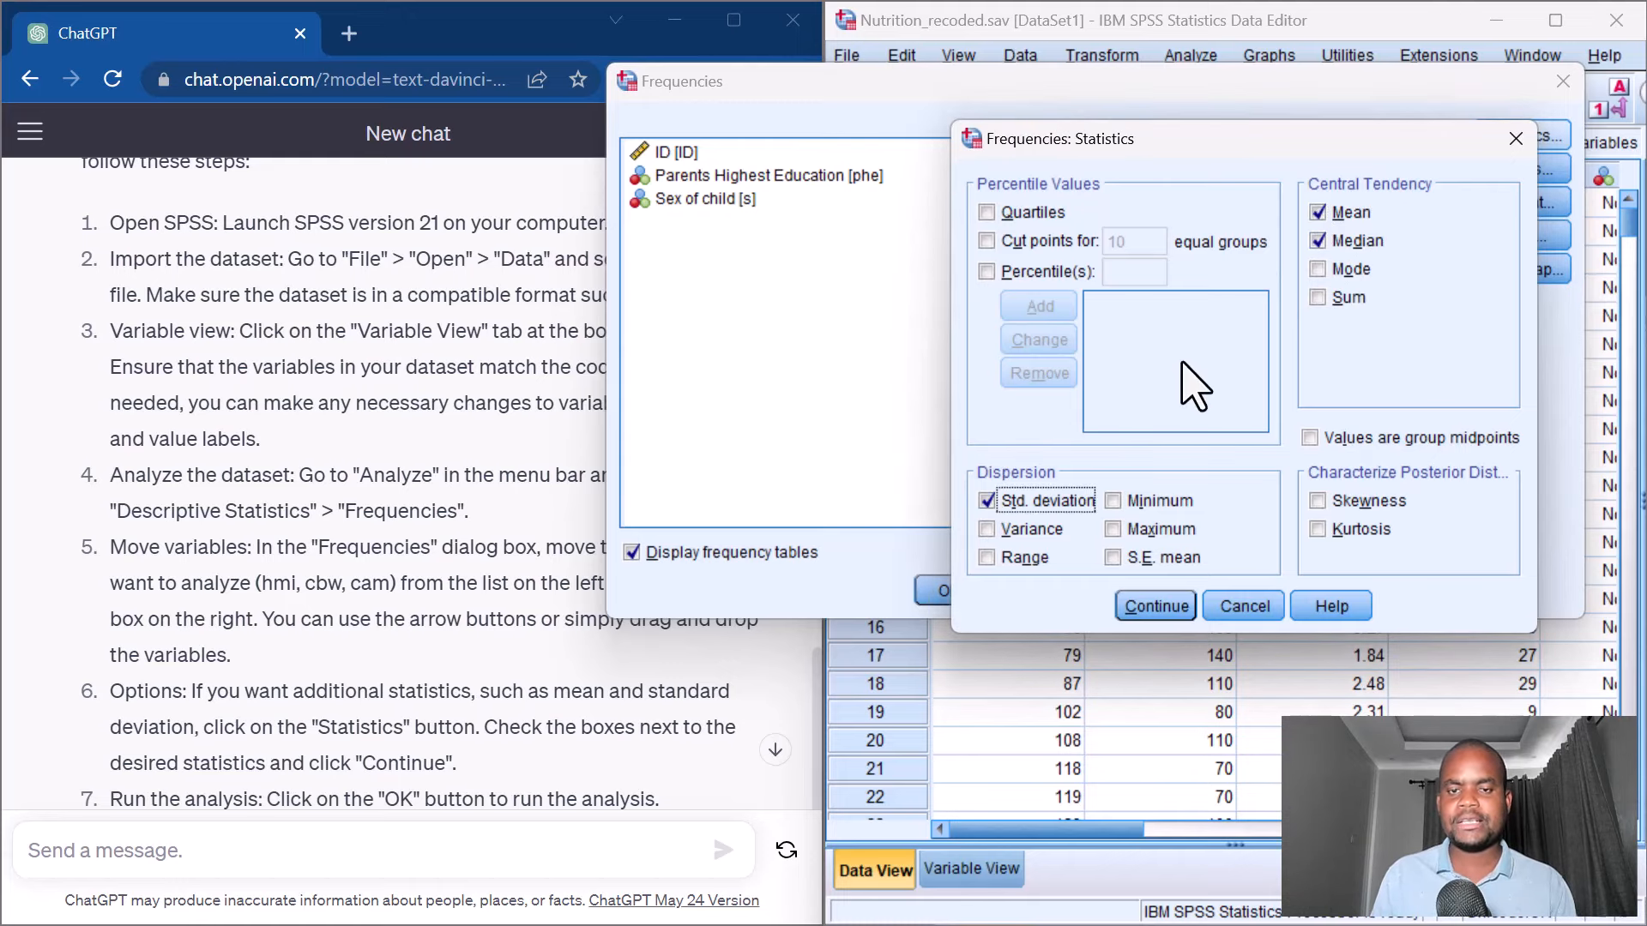
{"action": "scroll", "coordinate": [346, 635], "scroll_direction": "down", "scroll_amount": 3}
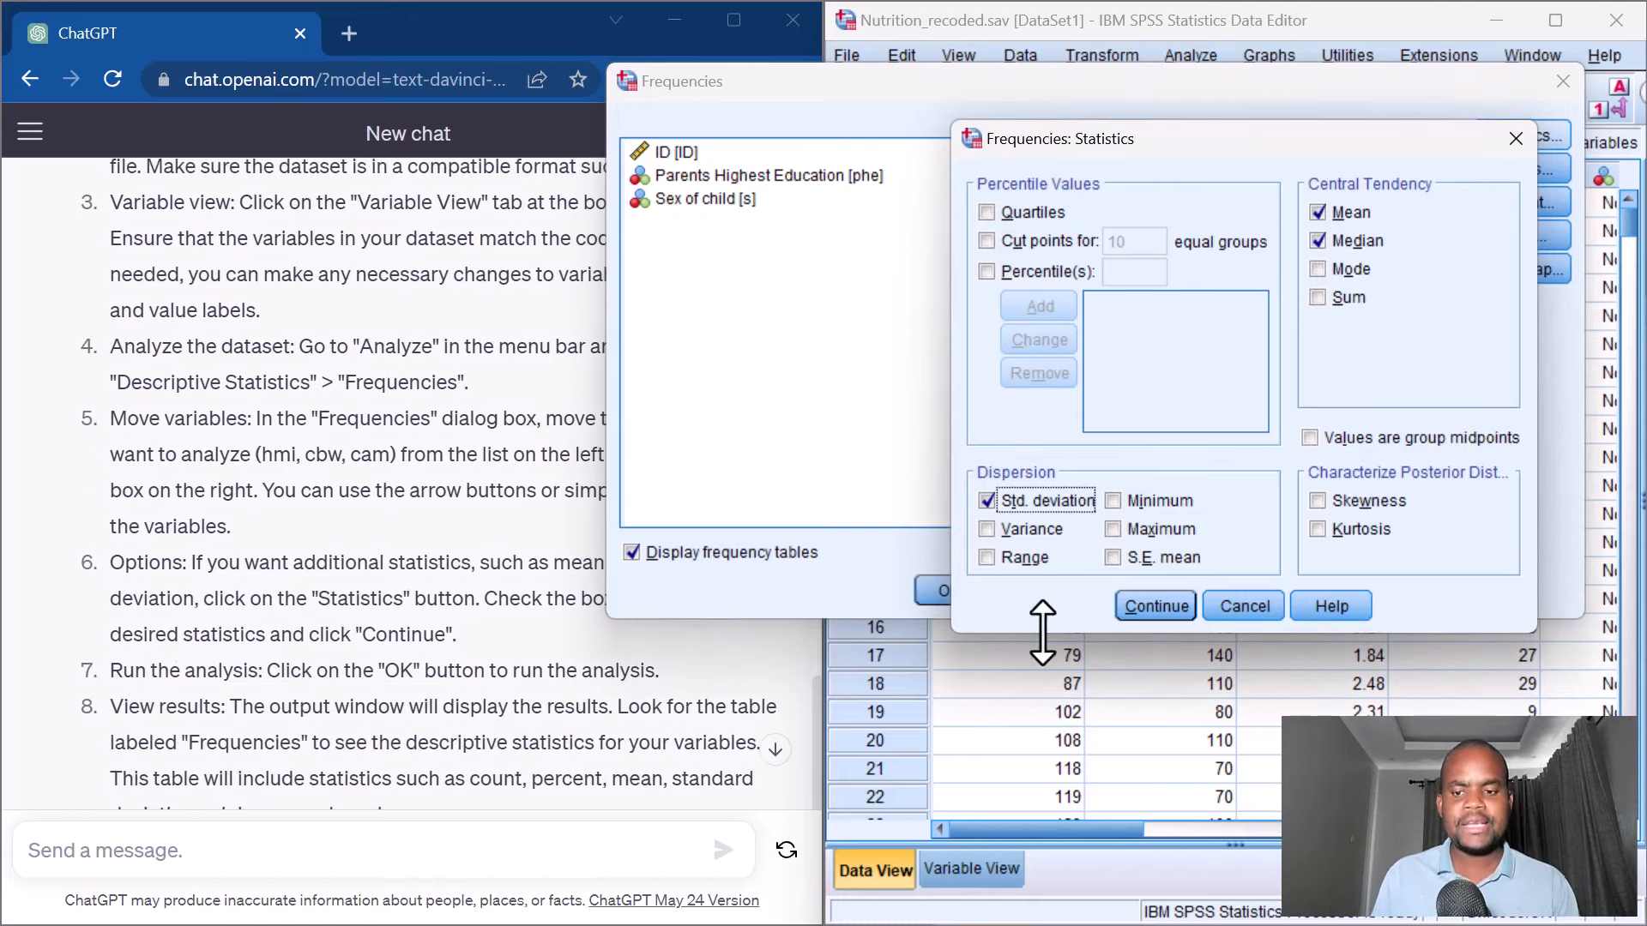
{"action": "left_click", "coordinate": [1154, 607]}
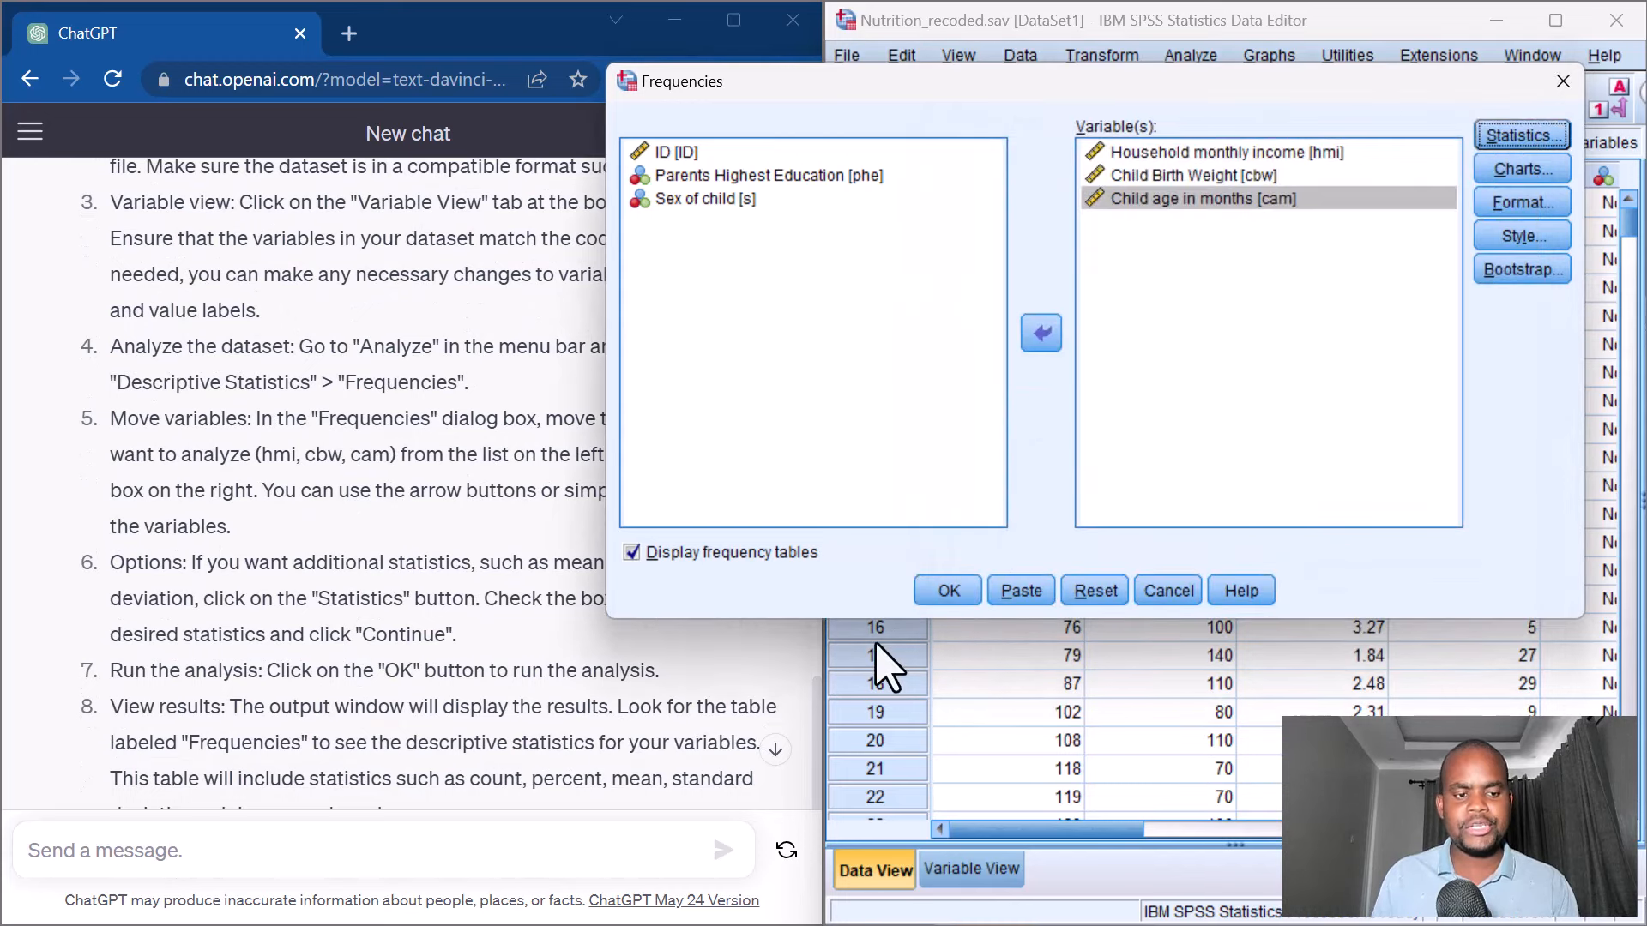
Run the Frequencies analysis and arrange its output window beside ChatGPT.
{"action": "scroll", "coordinate": [468, 677], "scroll_direction": "down", "scroll_amount": 3}
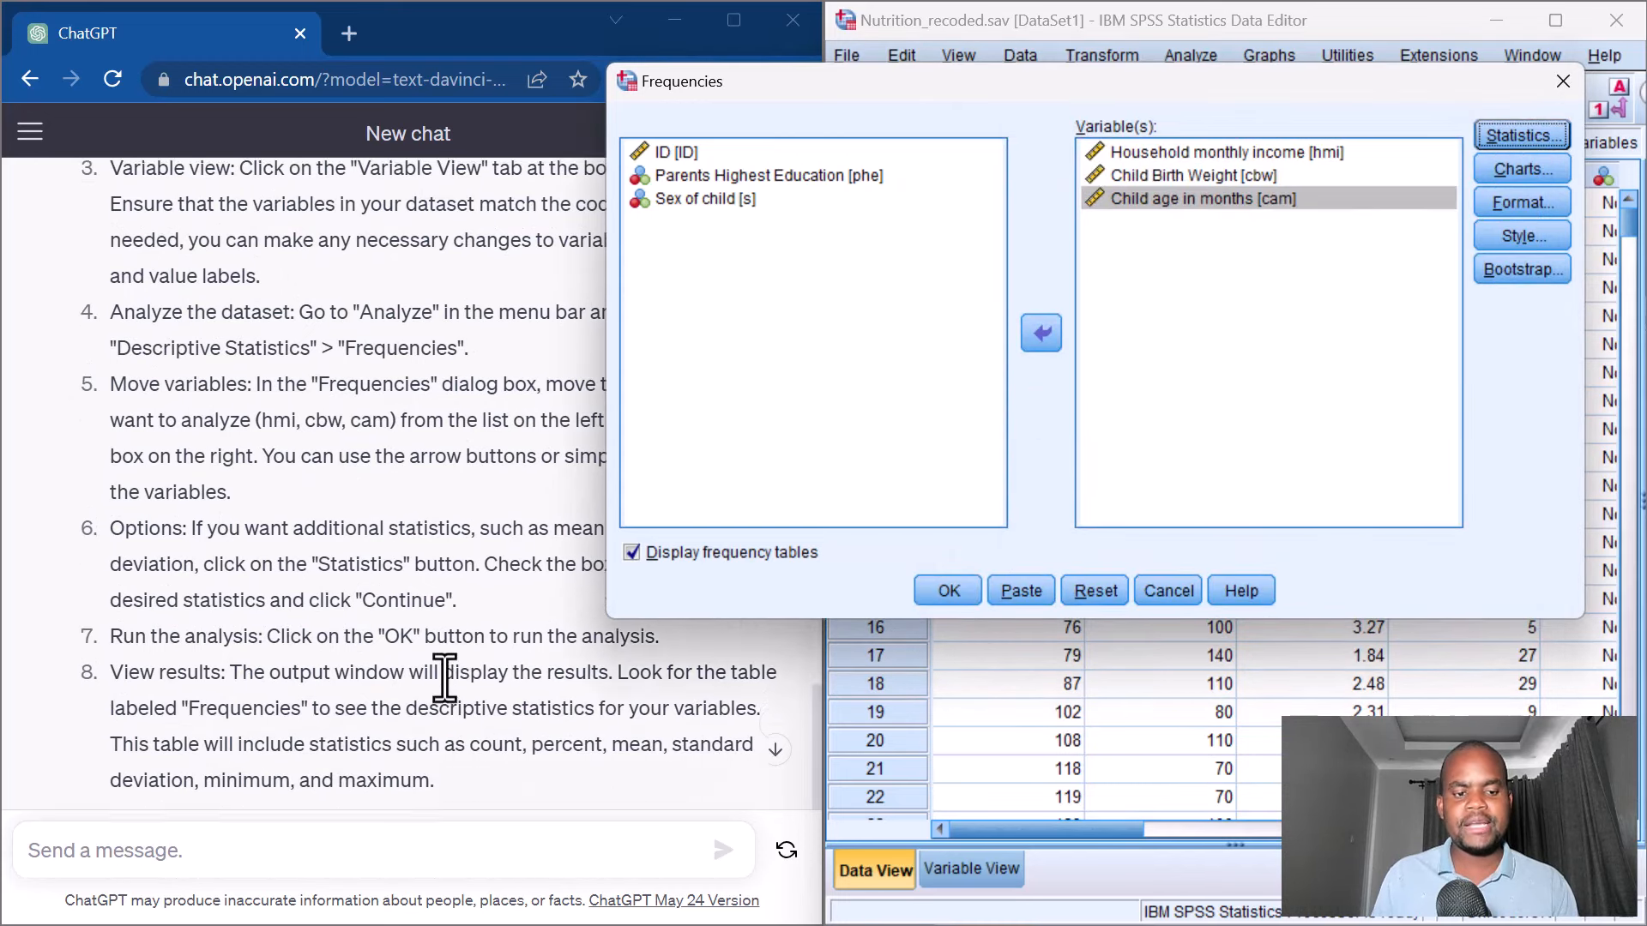
{"action": "left_click", "coordinate": [949, 591]}
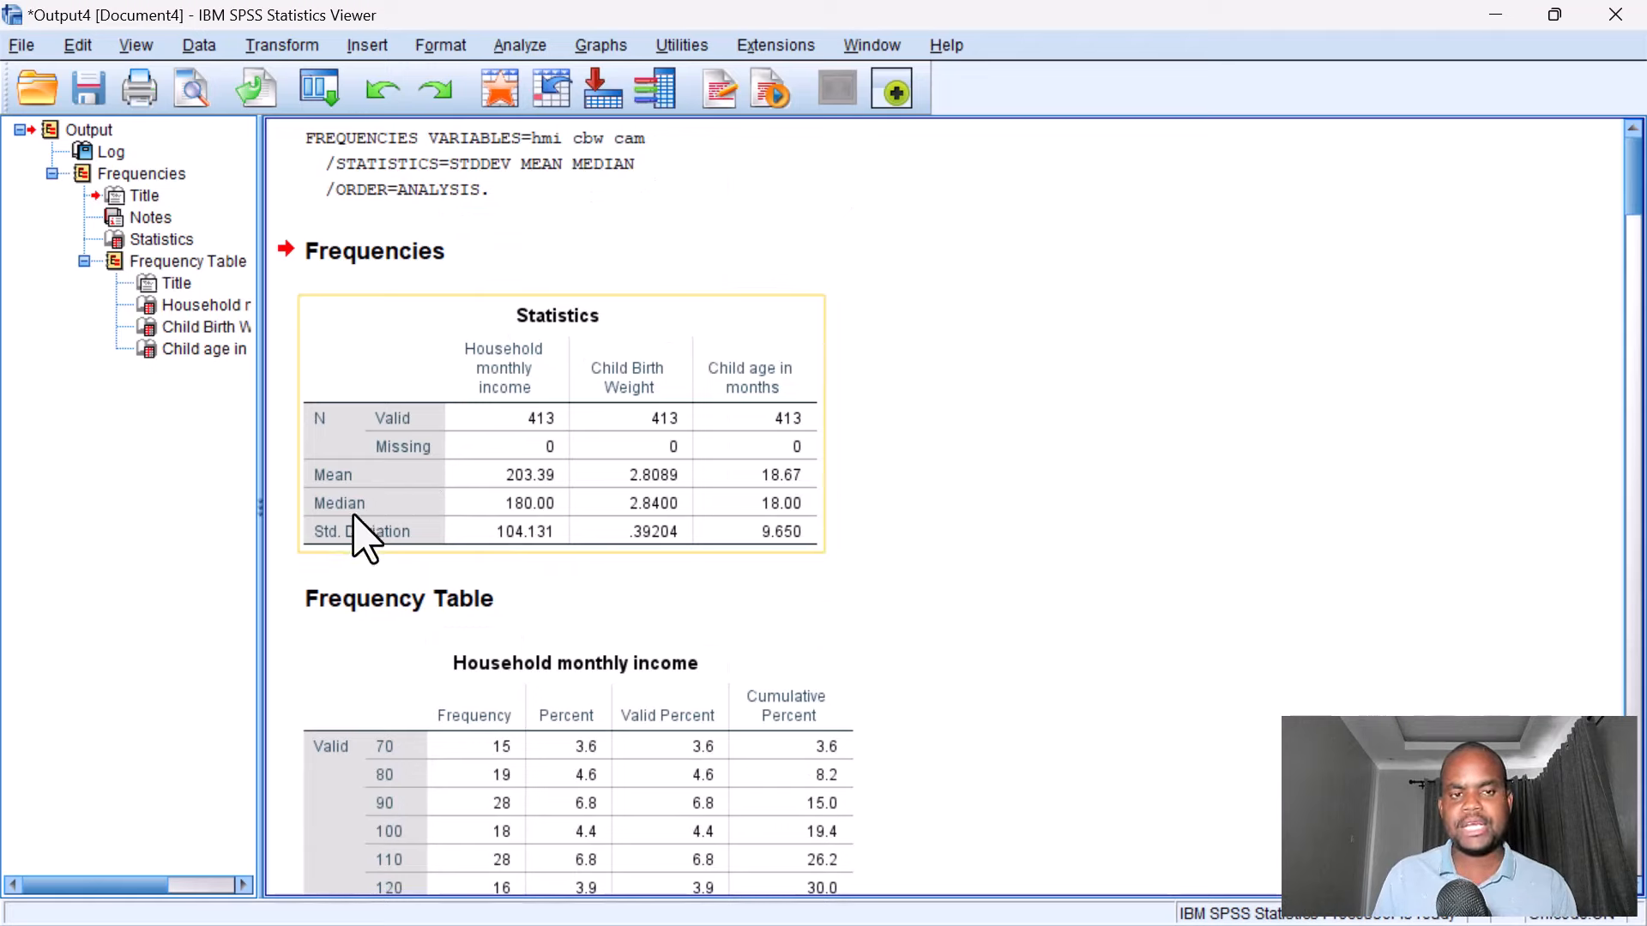
{"action": "left_click_drag", "start_coordinate": [1370, 25], "coordinate": [1526, 126]}
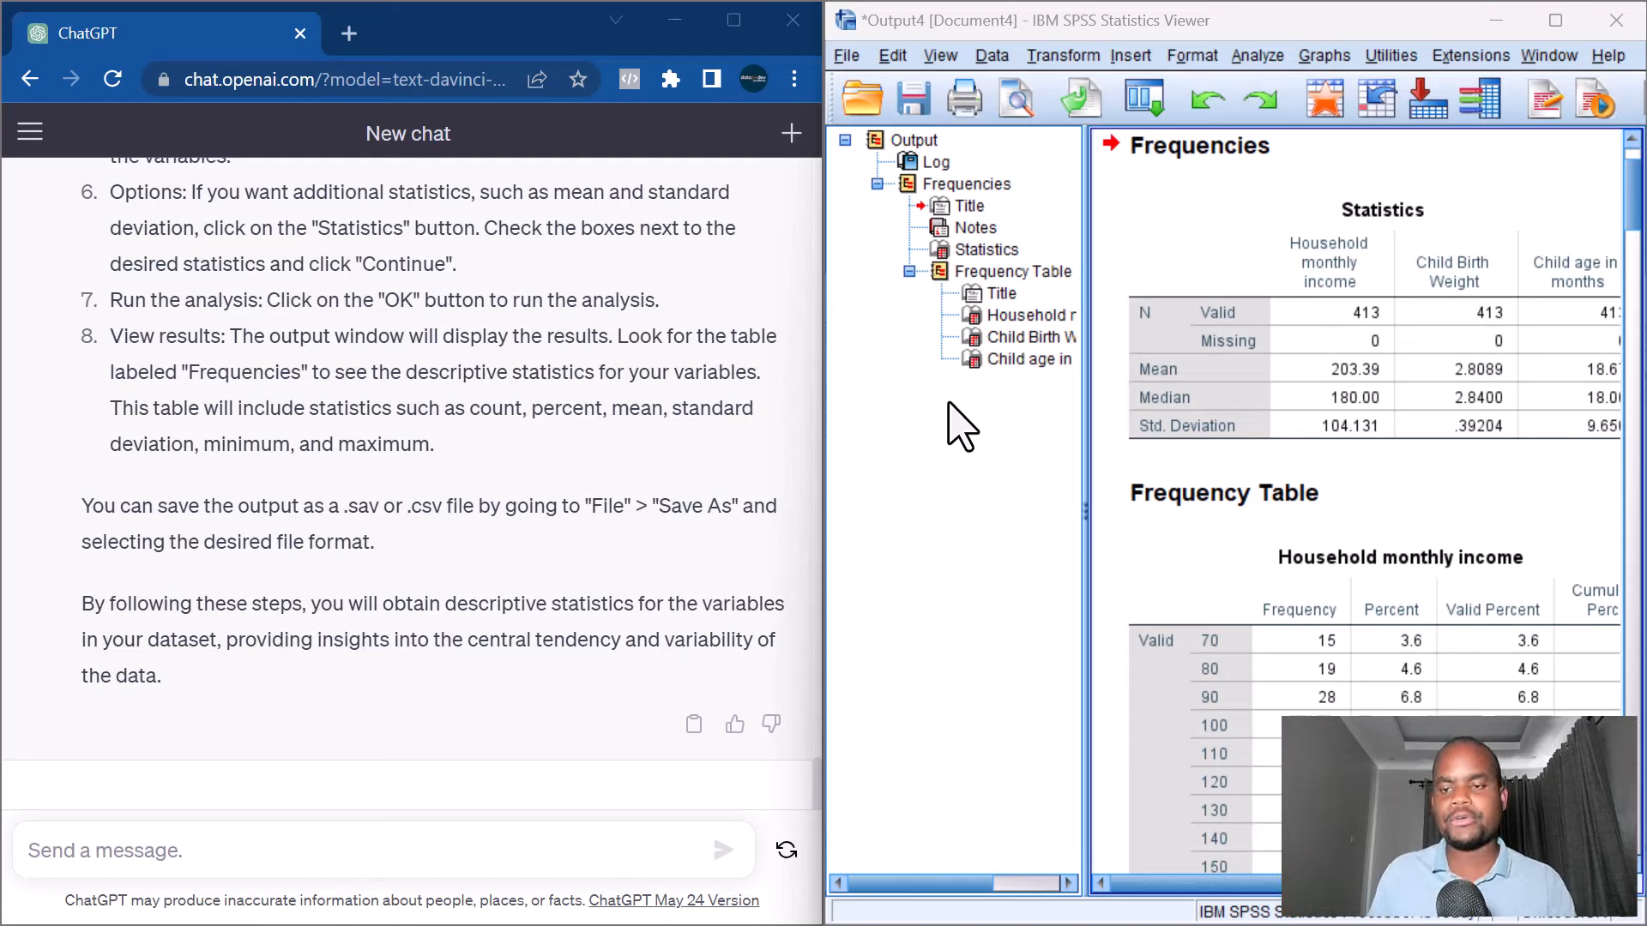
Copy the Statistics table from the SPSS output into a new ChatGPT message introduced by "Here is the output from the analysis:".
{"action": "left_click", "coordinate": [1315, 318]}
{"action": "right_click", "coordinate": [1325, 319]}
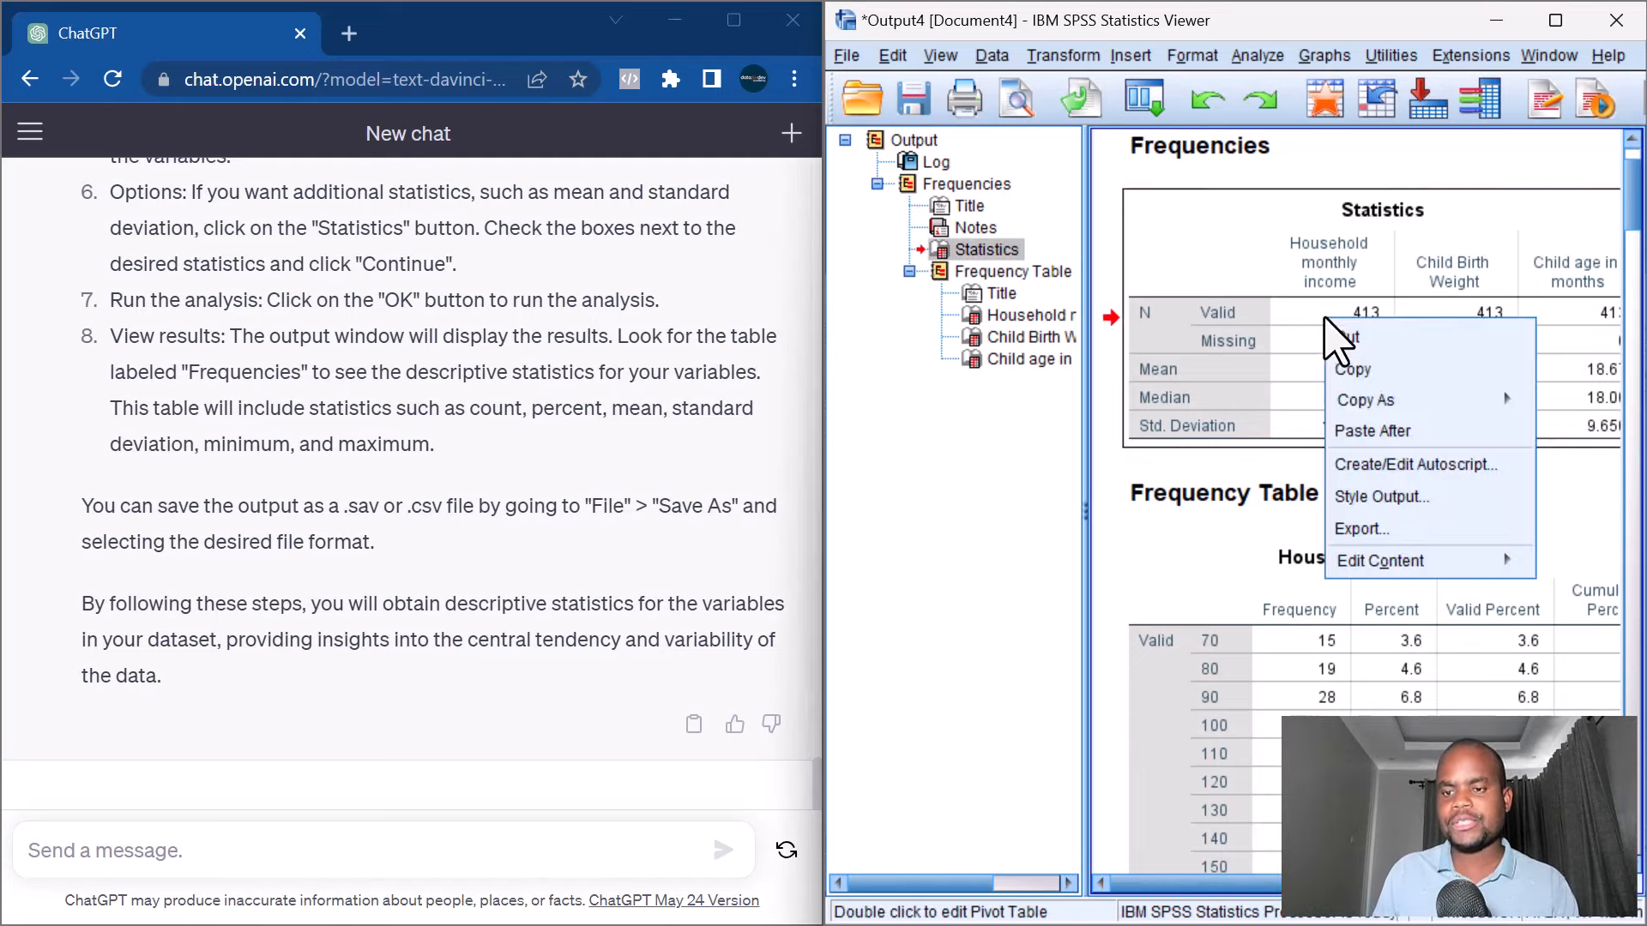
{"action": "left_click", "coordinate": [1340, 372]}
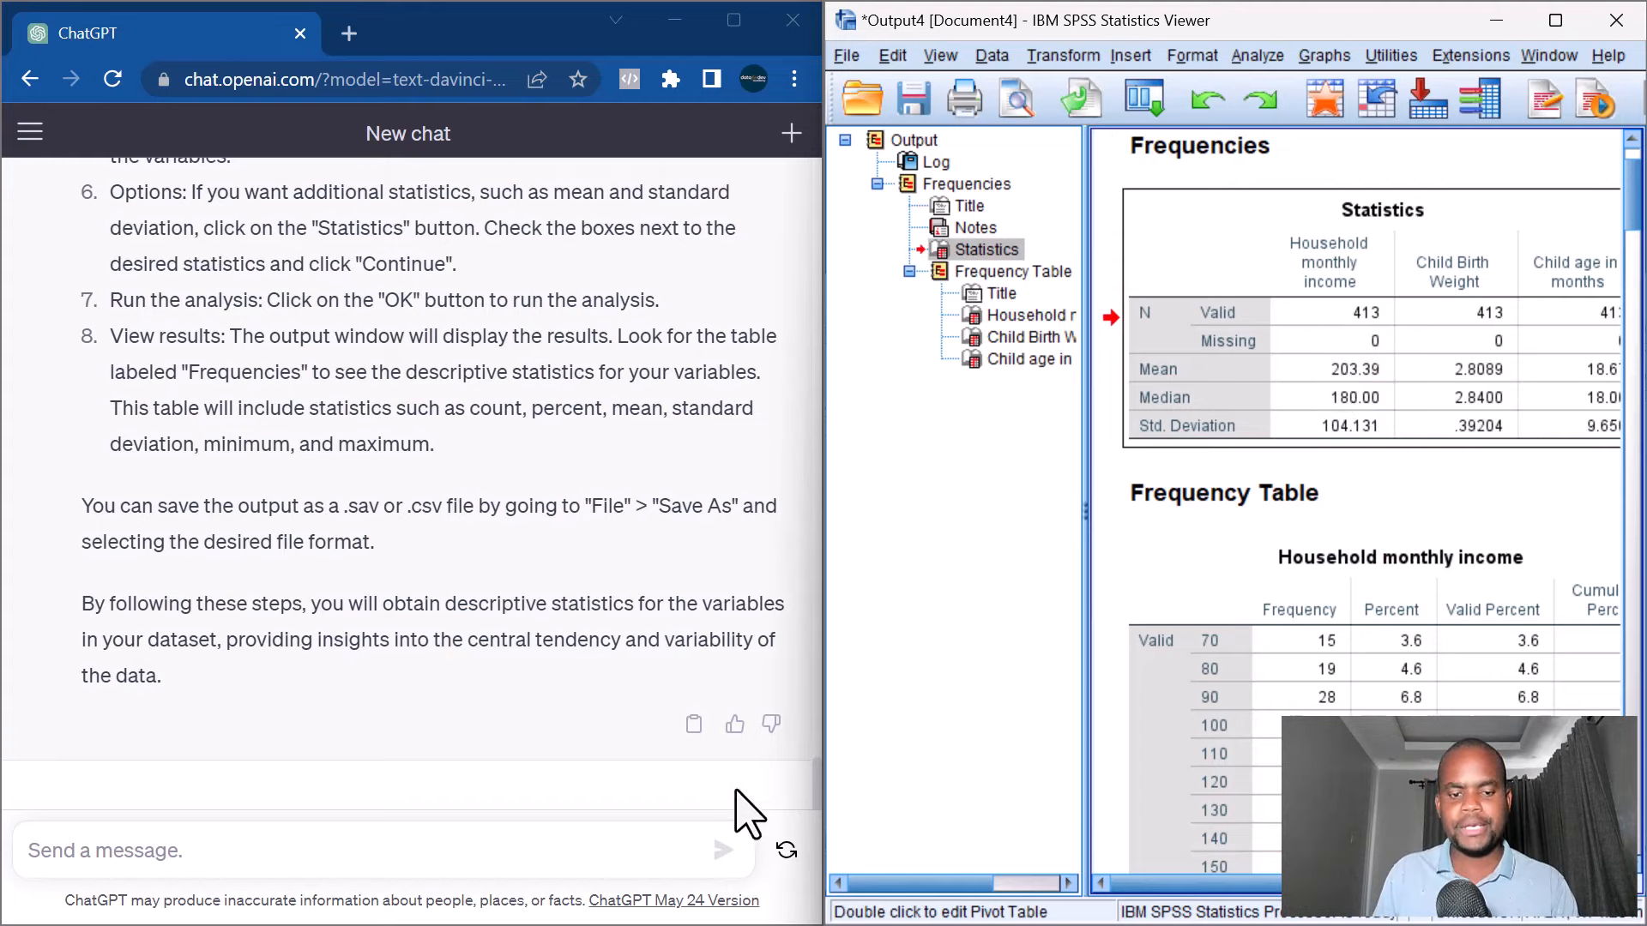
{"action": "left_click", "coordinate": [485, 850]}
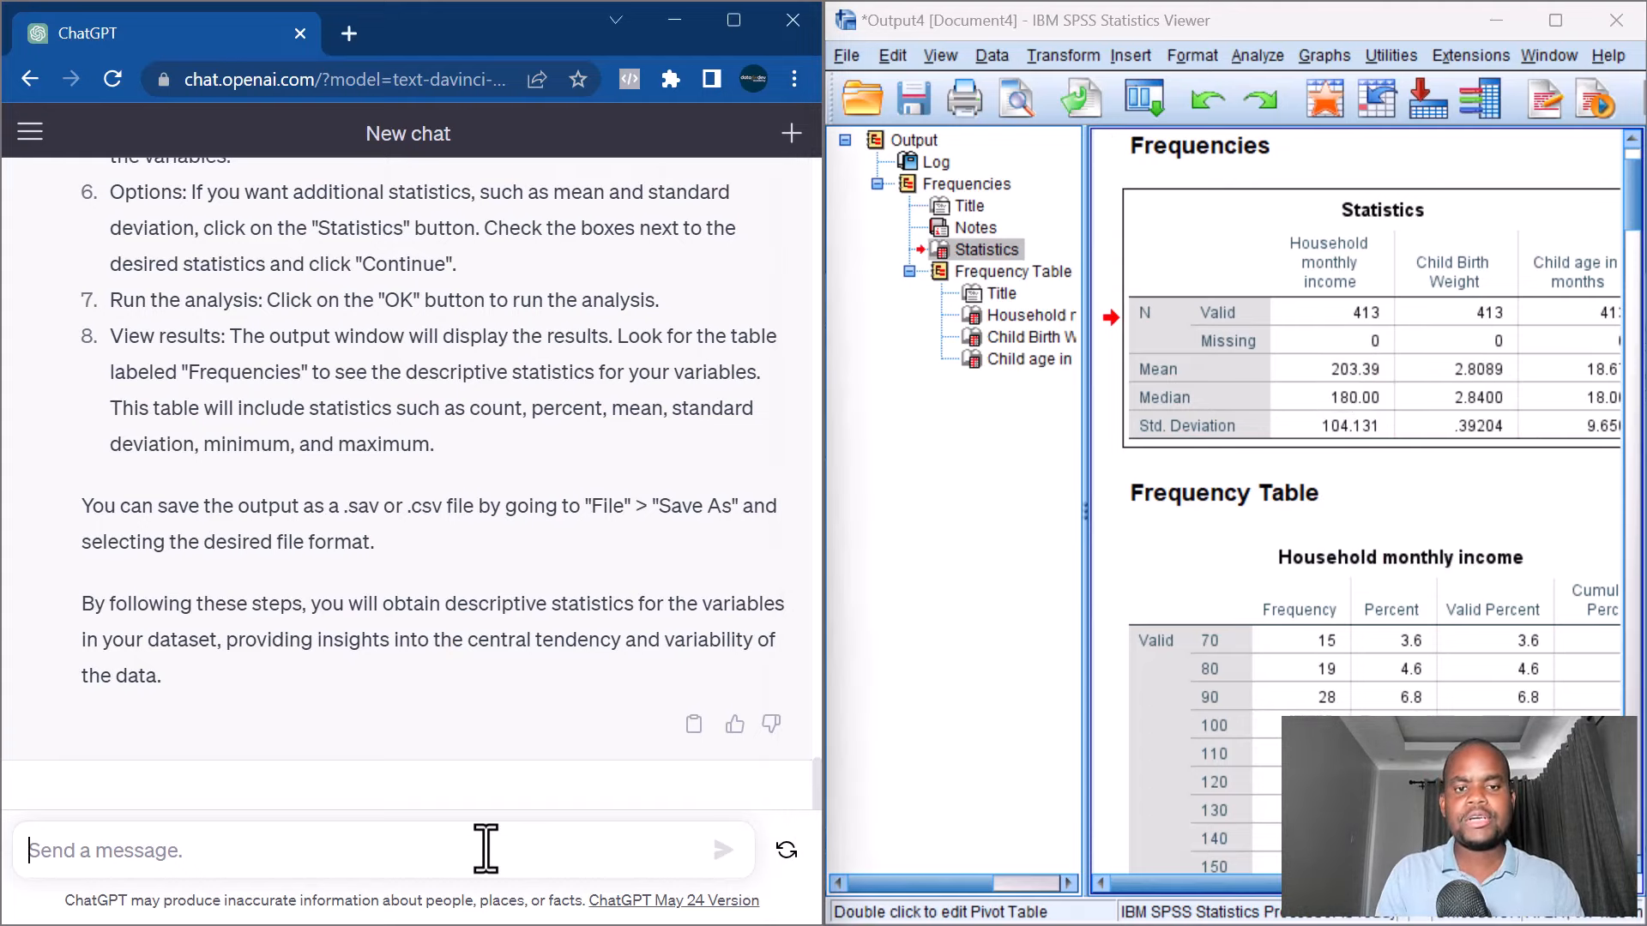
{"action": "type", "text": "Here is the output from the analysis:"}
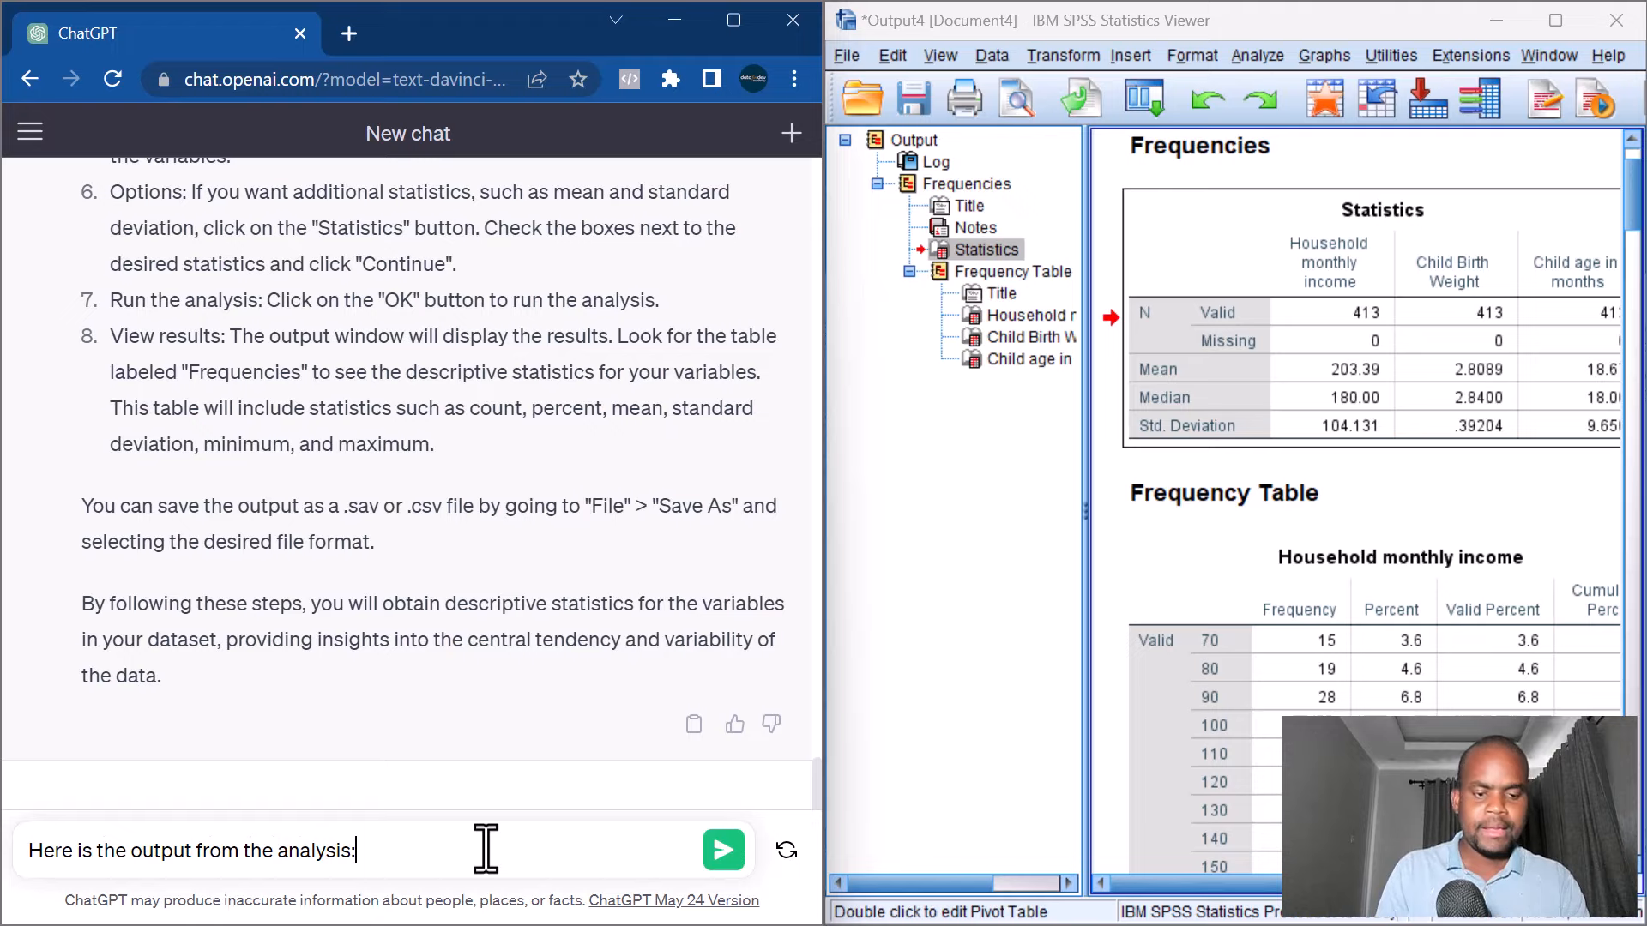
{"action": "key", "text": "shift+Return"}
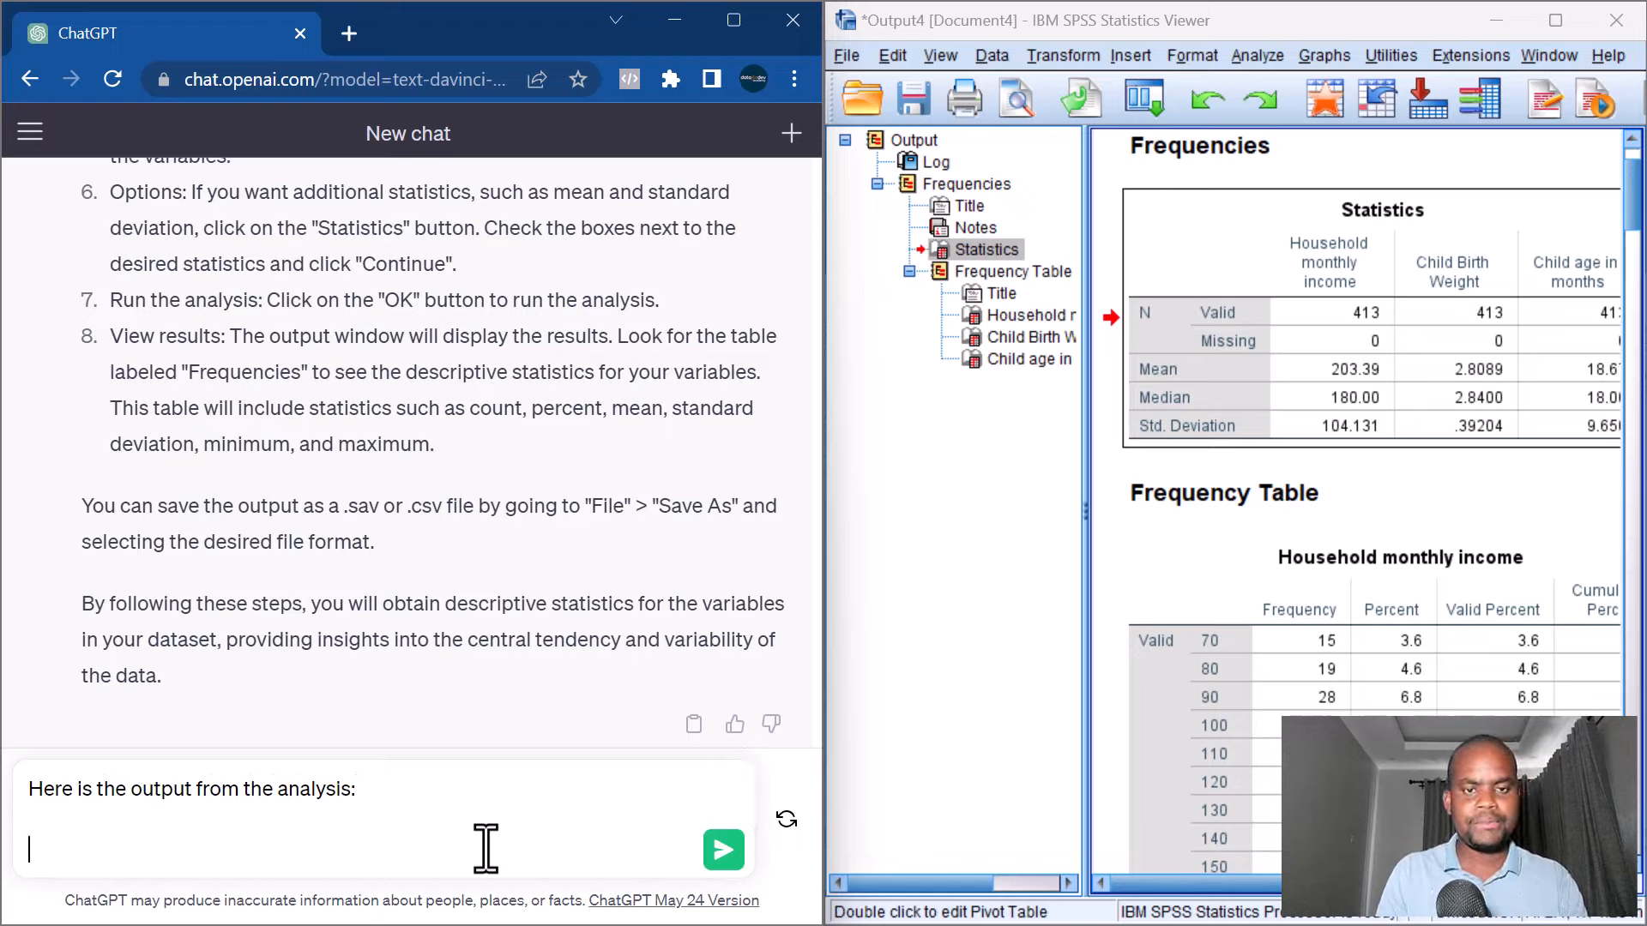
{"action": "key", "text": "ctrl+v"}
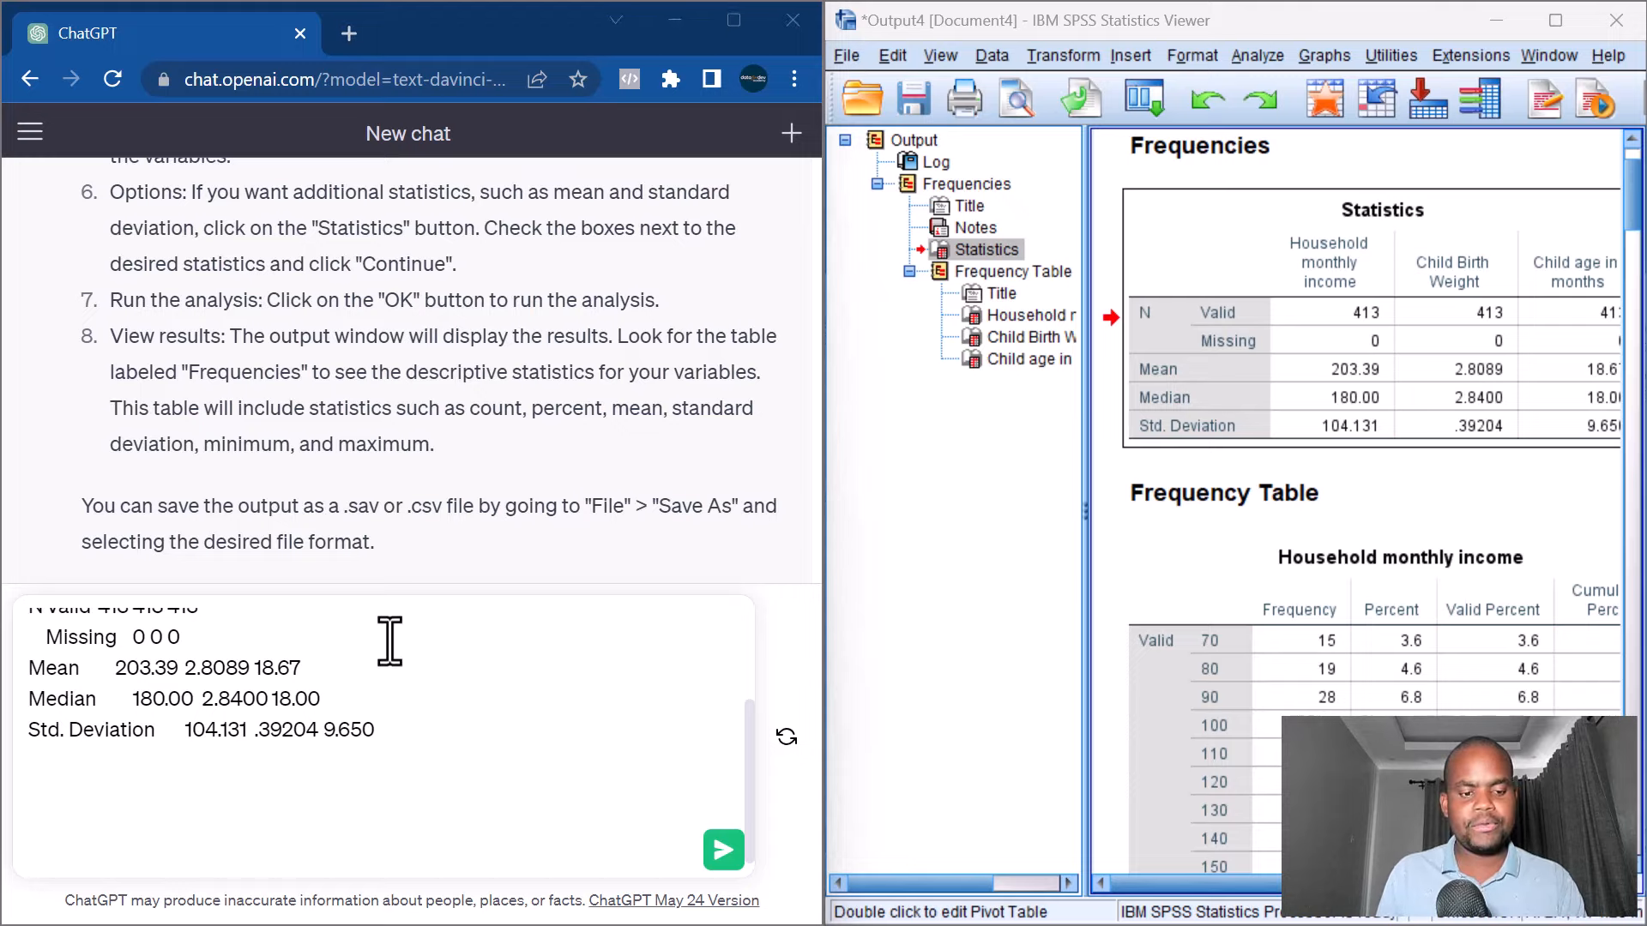
Add "Write interpretation and report it in APA format" below the pasted table and send the message.
{"action": "left_click", "coordinate": [177, 807]}
{"action": "key", "text": "ctrl+v"}
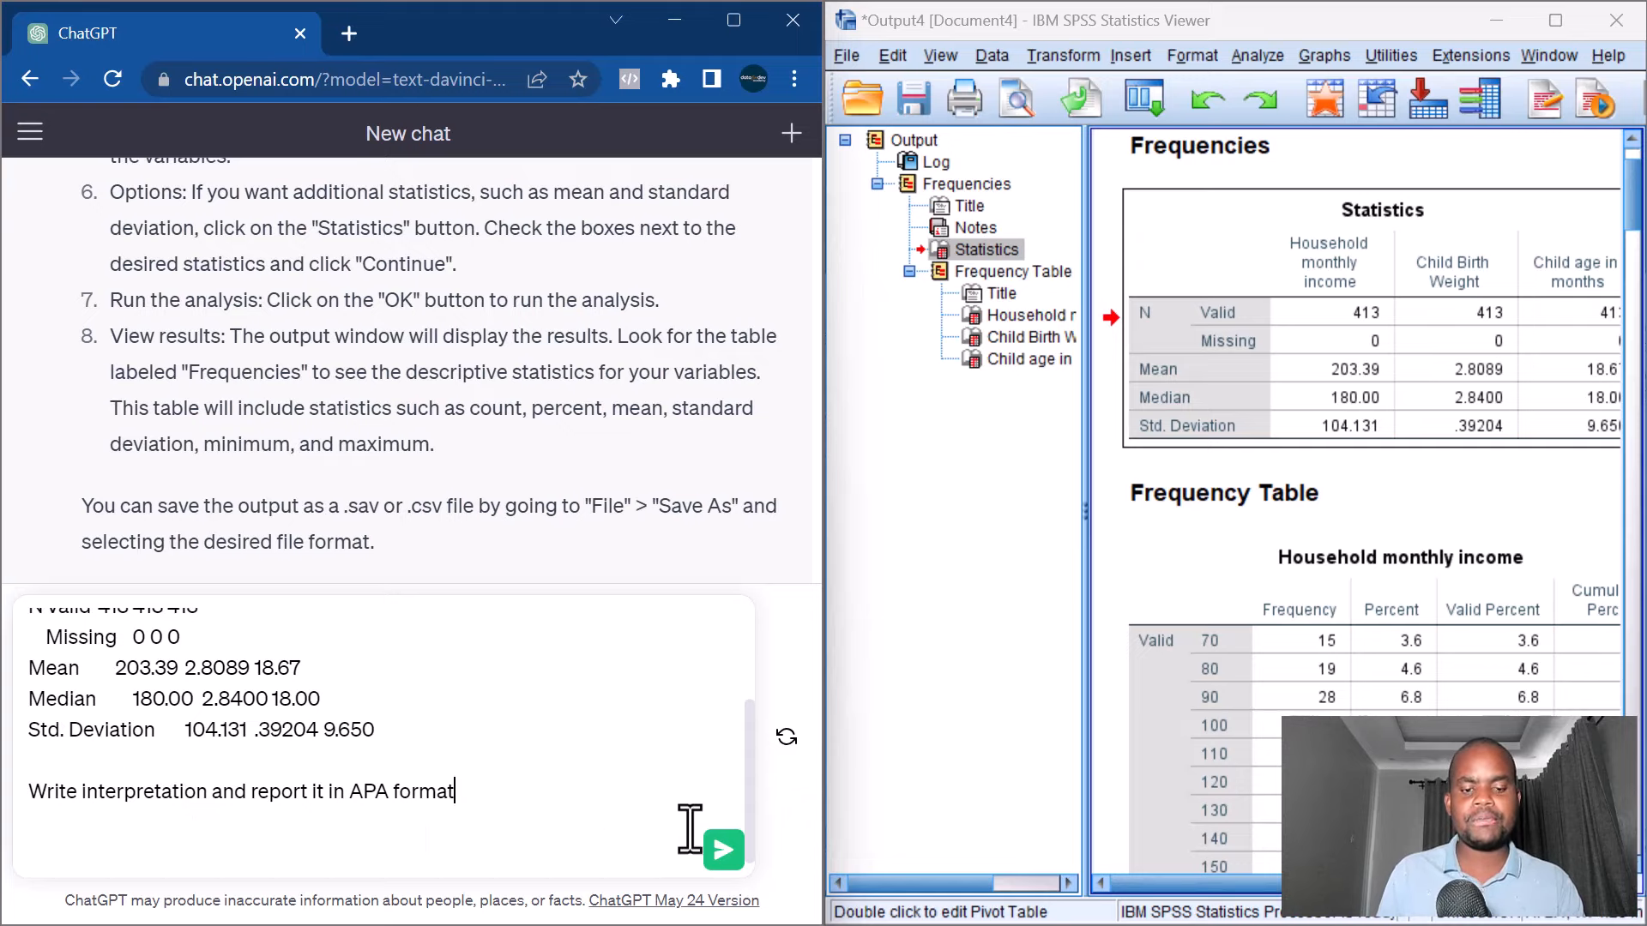
{"action": "left_click", "coordinate": [725, 850]}
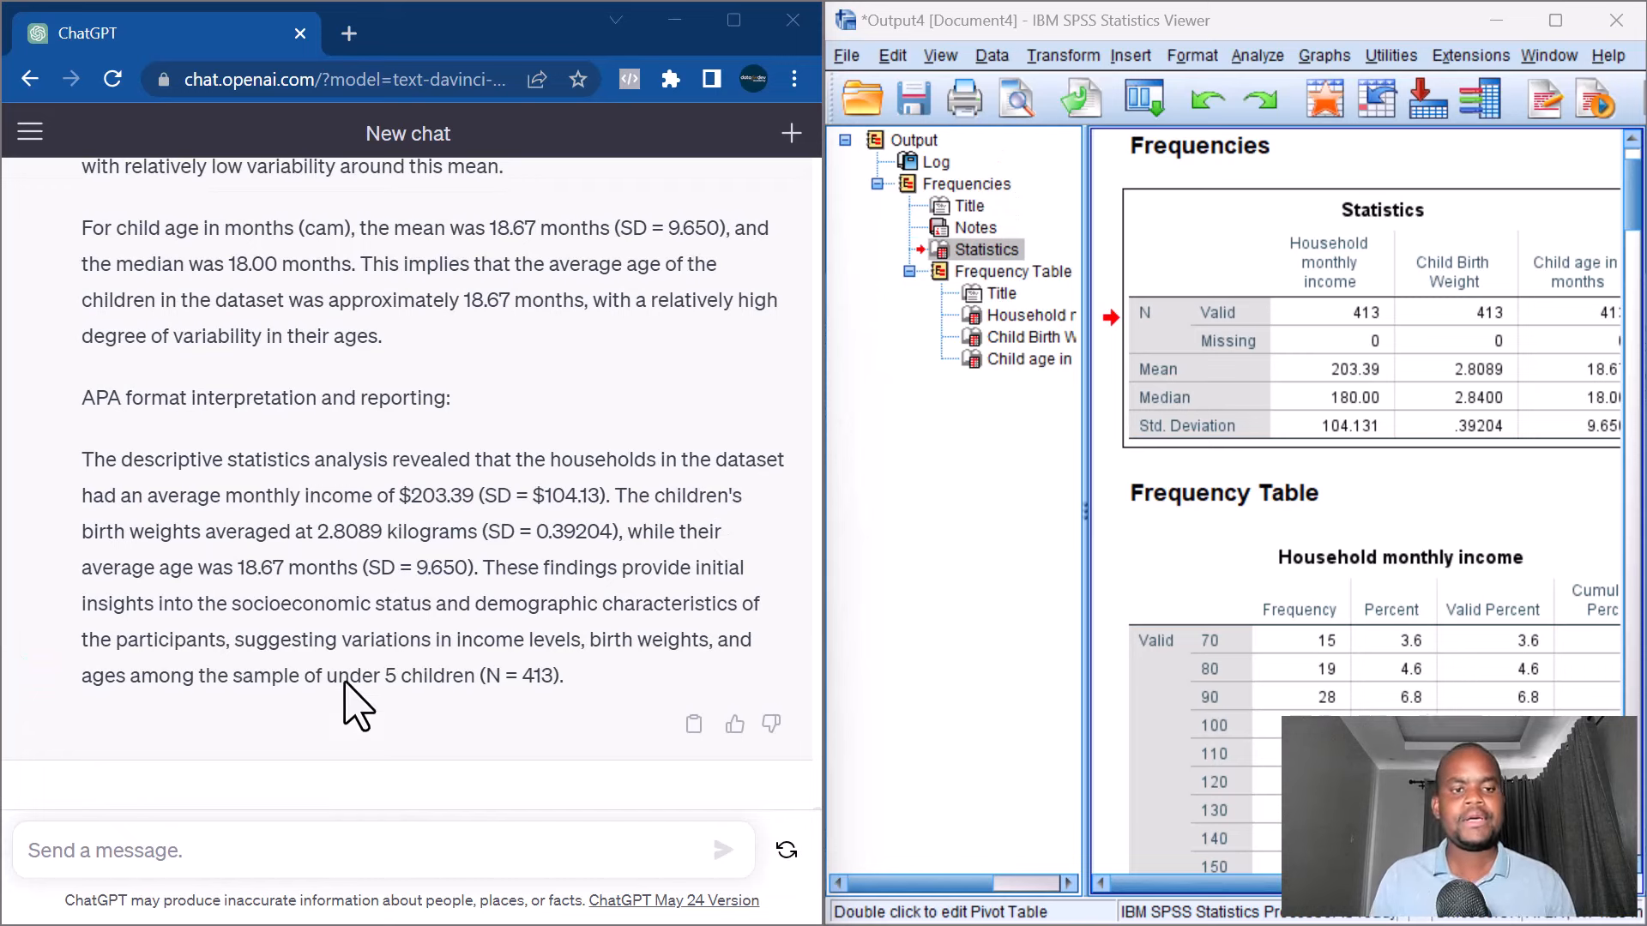
Read ChatGPT's interpretation of income, birth weight and child age, and check its APA report, highlighting the household income result.
{"action": "scroll", "coordinate": [347, 703], "scroll_direction": "up", "scroll_amount": 3}
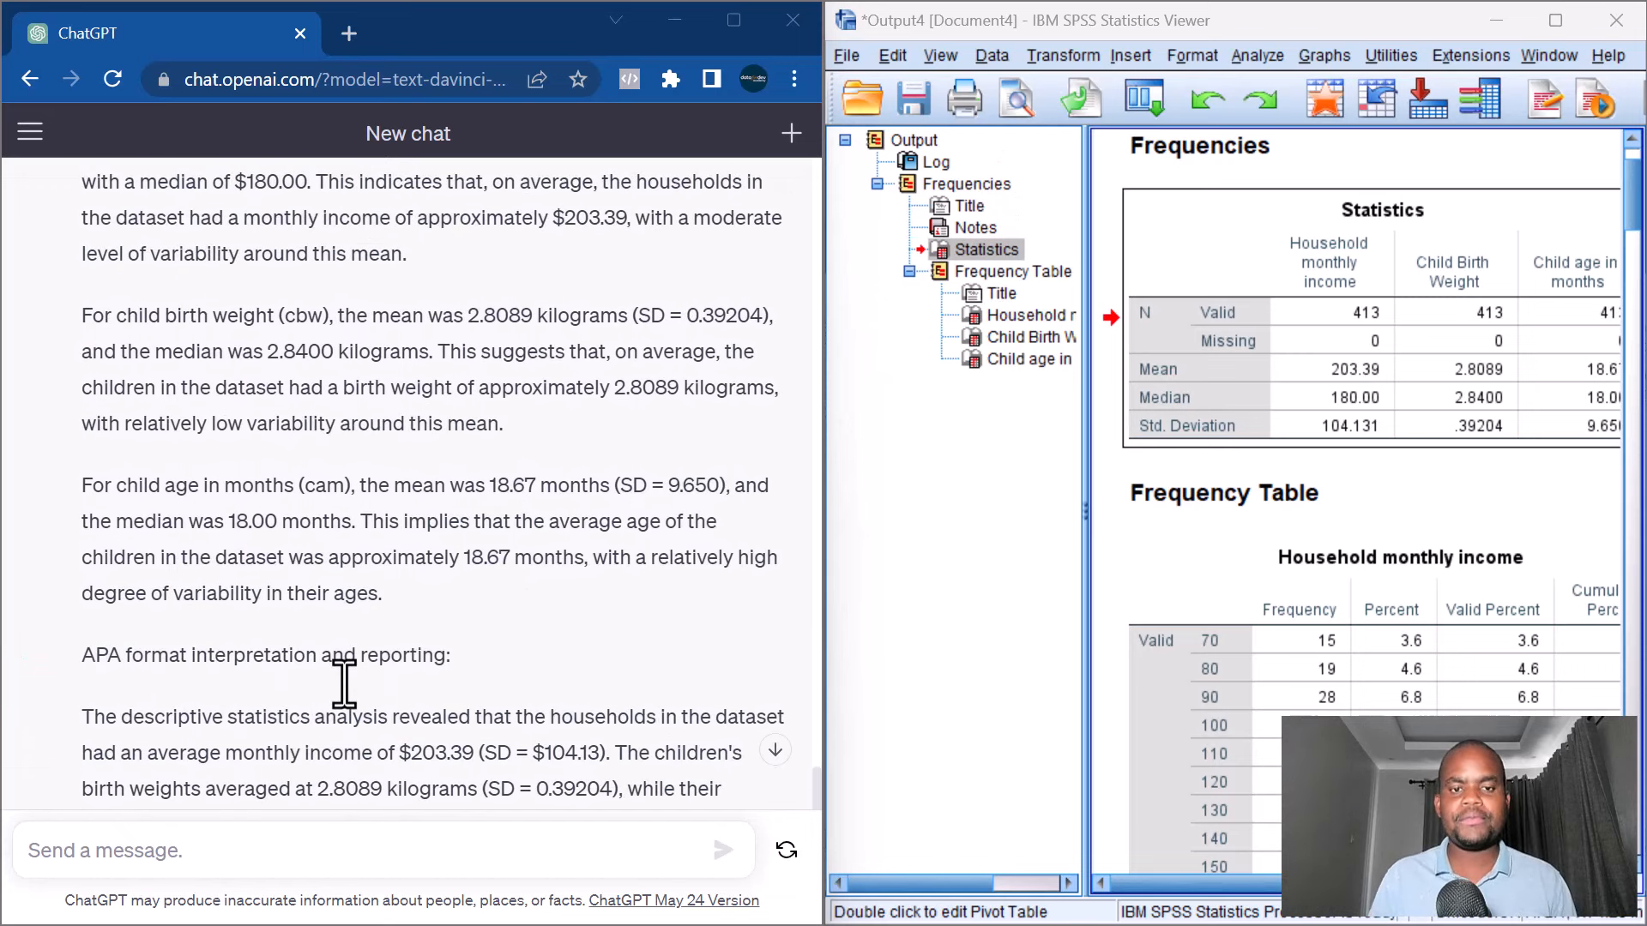
{"action": "scroll", "coordinate": [344, 684], "scroll_direction": "up", "scroll_amount": 2}
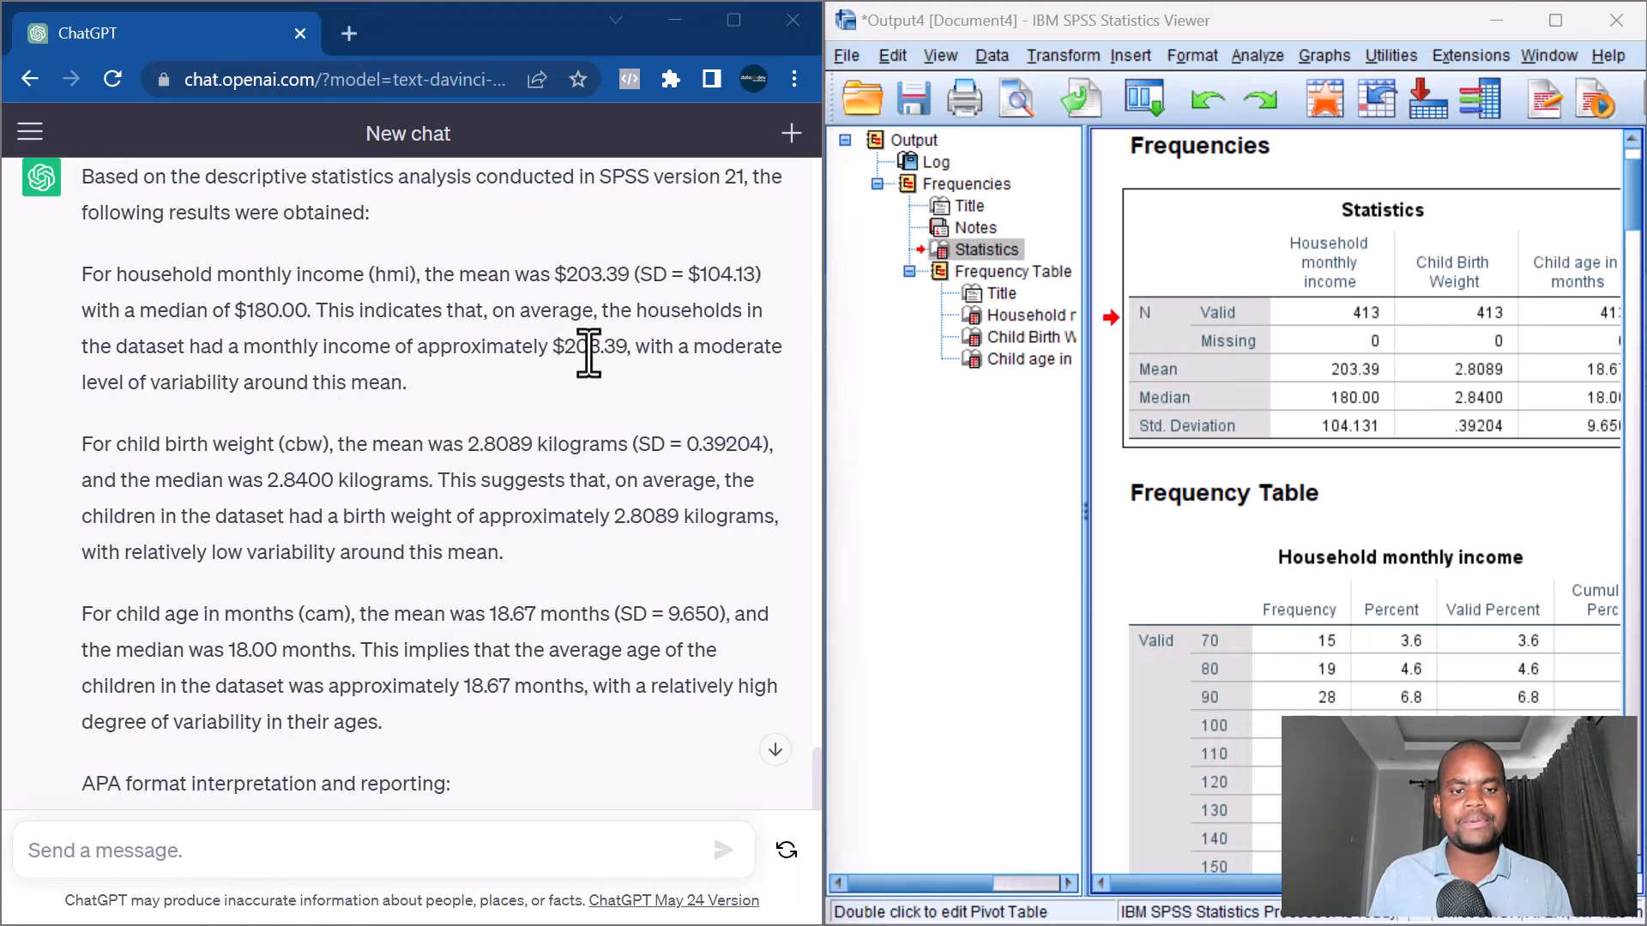
{"action": "scroll", "coordinate": [105, 461], "scroll_direction": "down", "scroll_amount": 1}
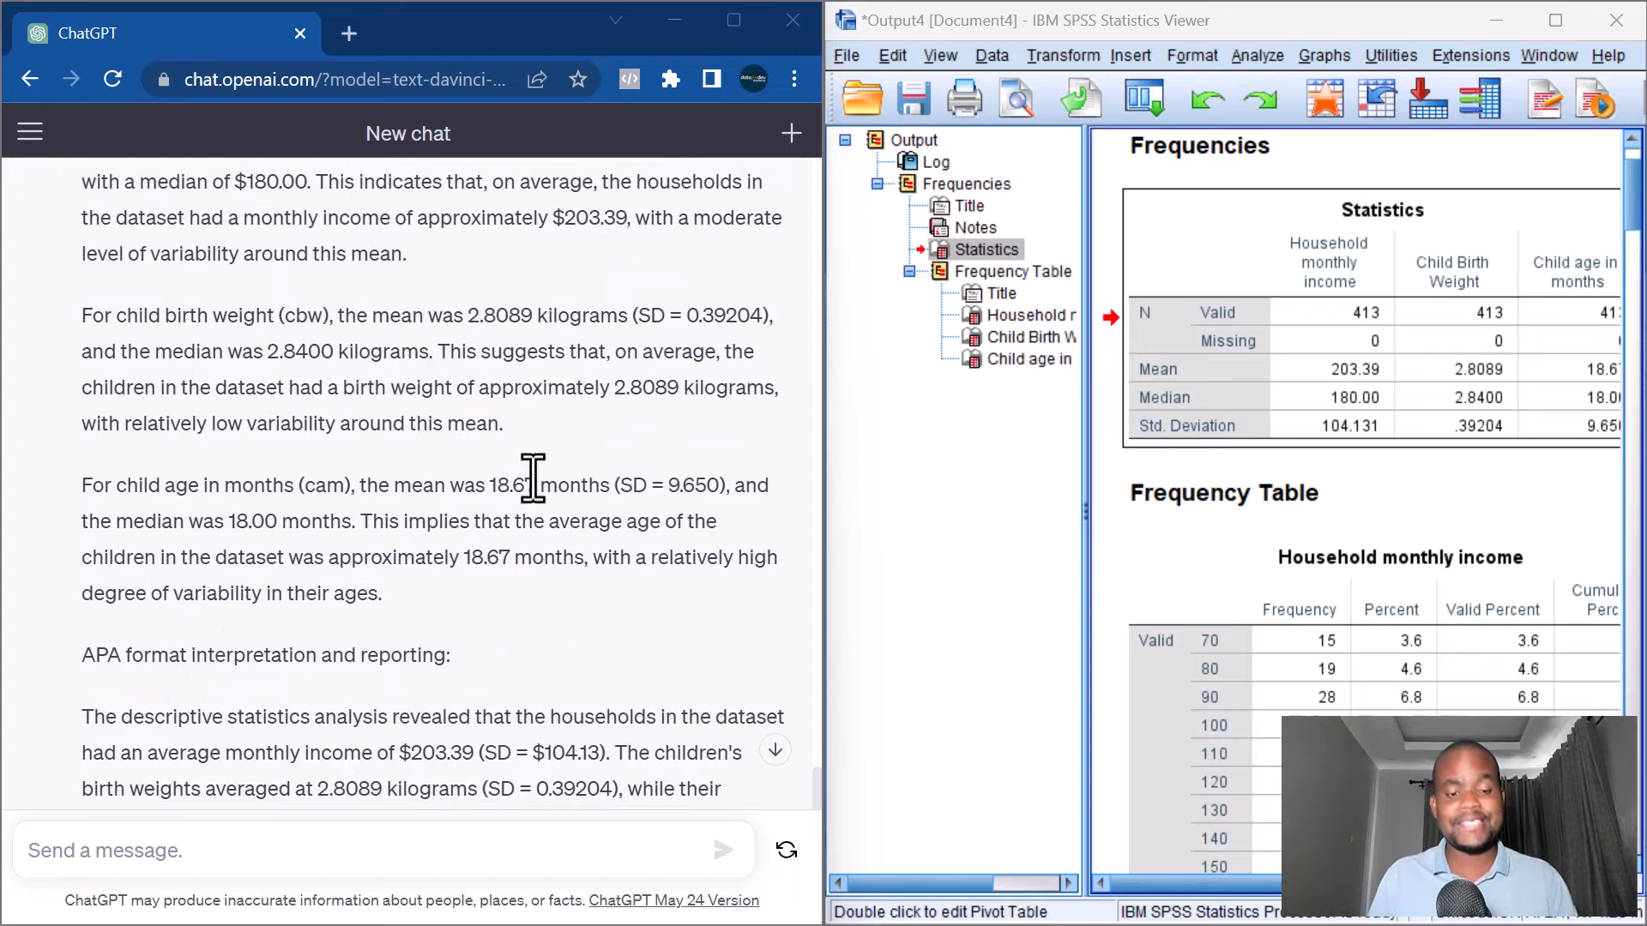
{"action": "scroll", "coordinate": [533, 478], "scroll_direction": "down", "scroll_amount": 3}
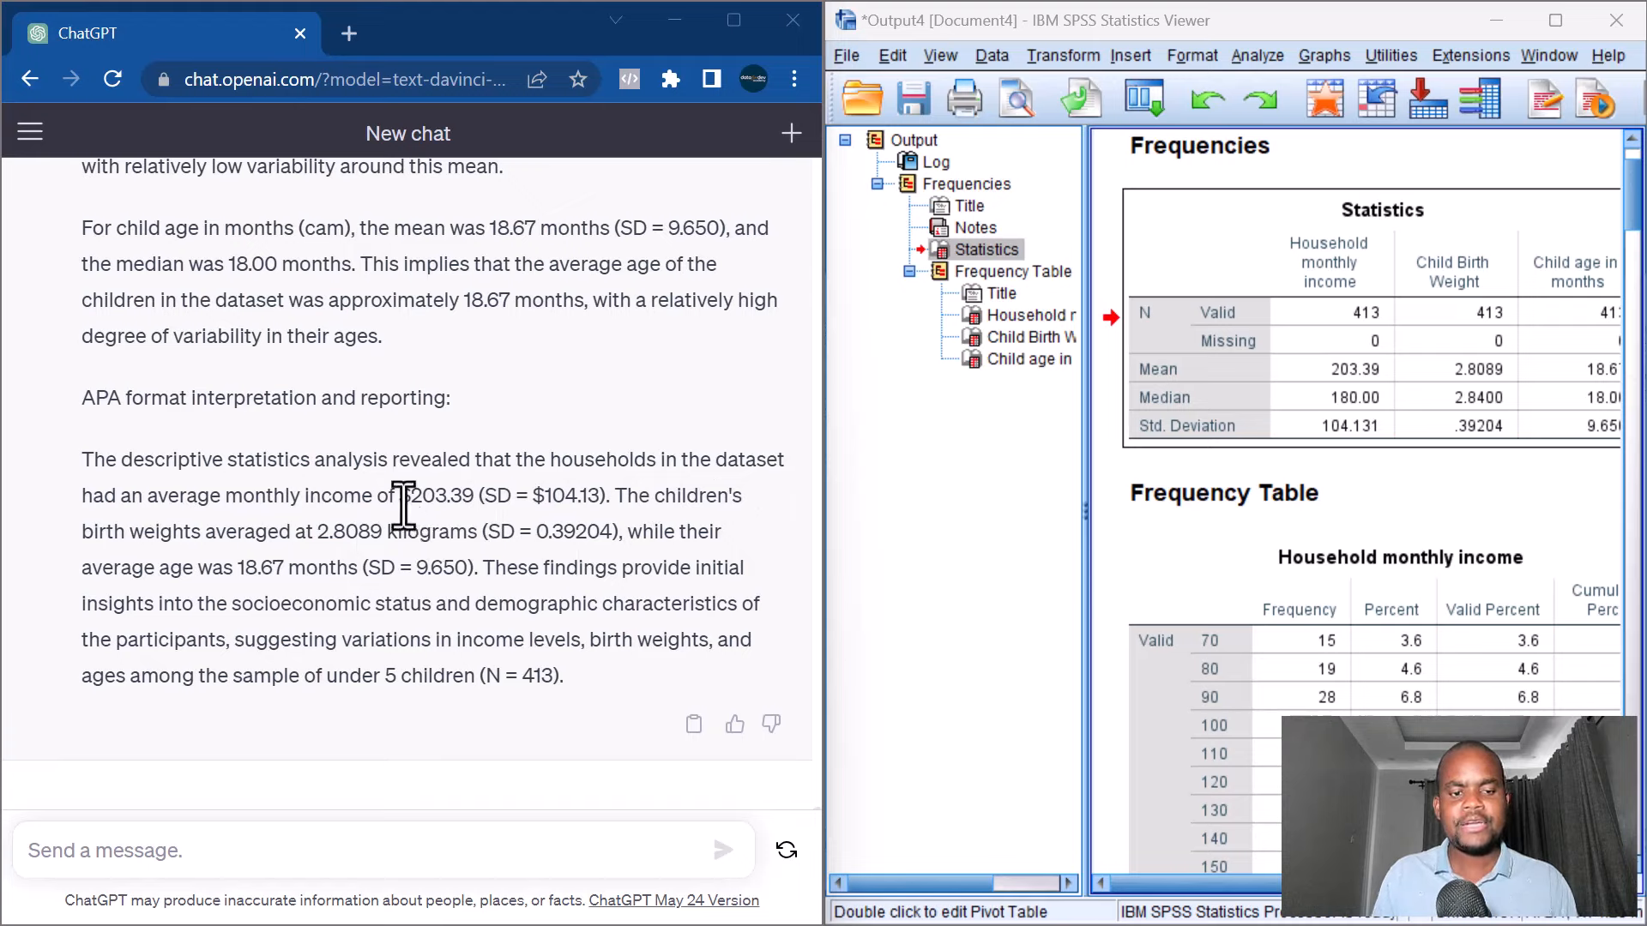
{"action": "left_click_drag", "start_coordinate": [399, 501], "coordinate": [615, 508]}
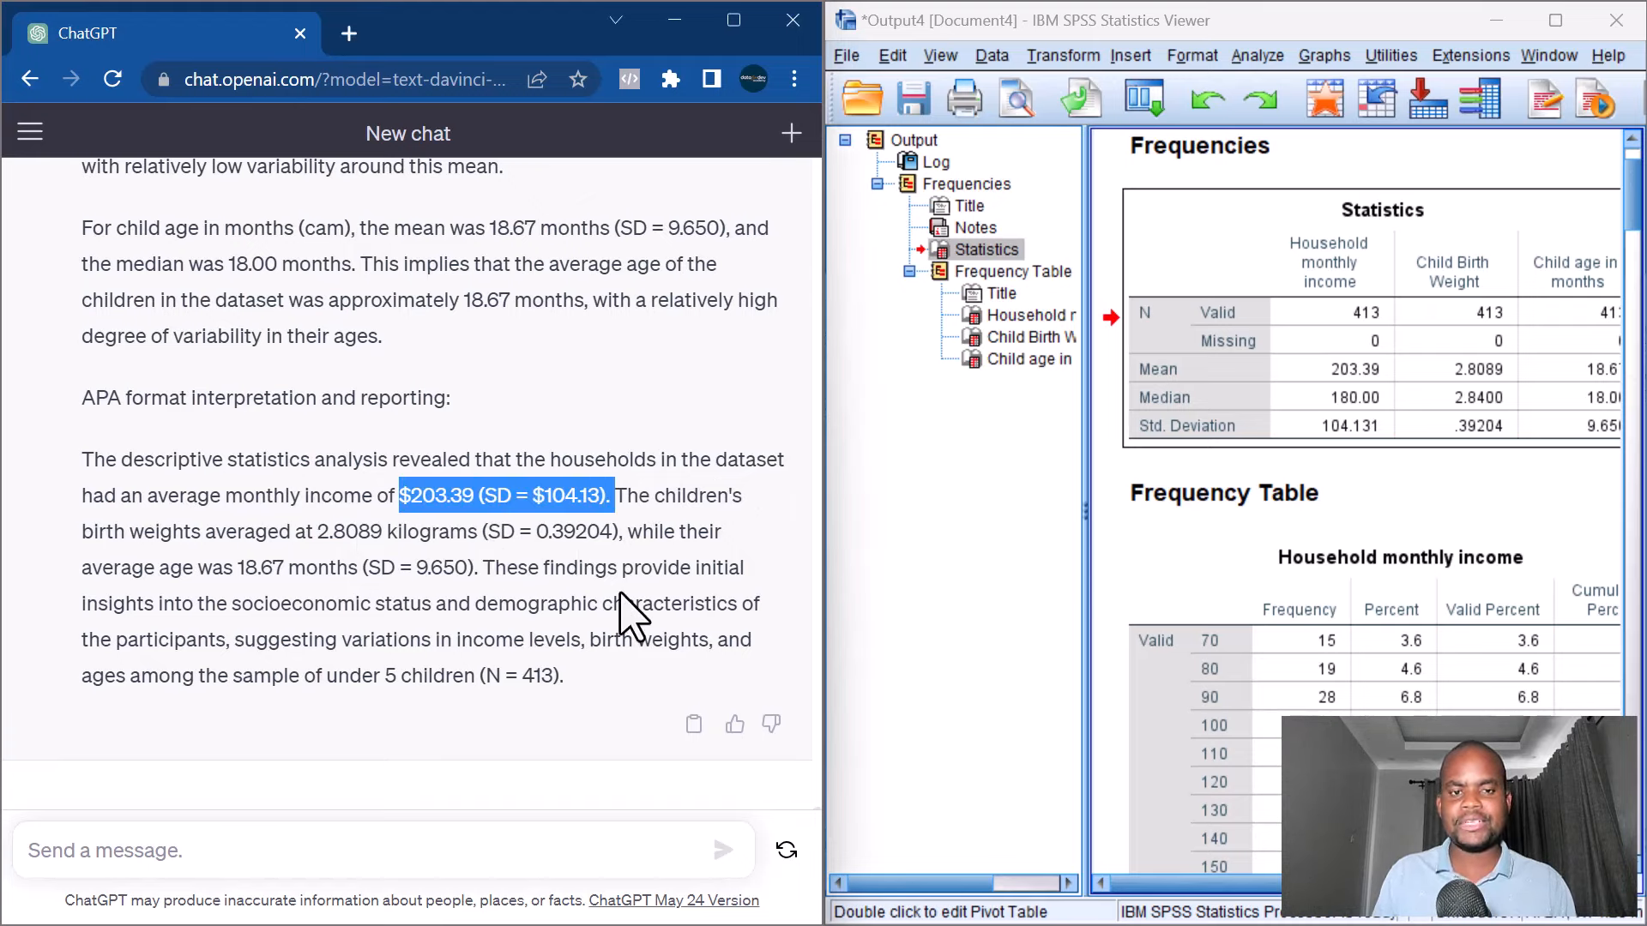
{"action": "scroll", "coordinate": [620, 592], "scroll_direction": "up", "scroll_amount": 2}
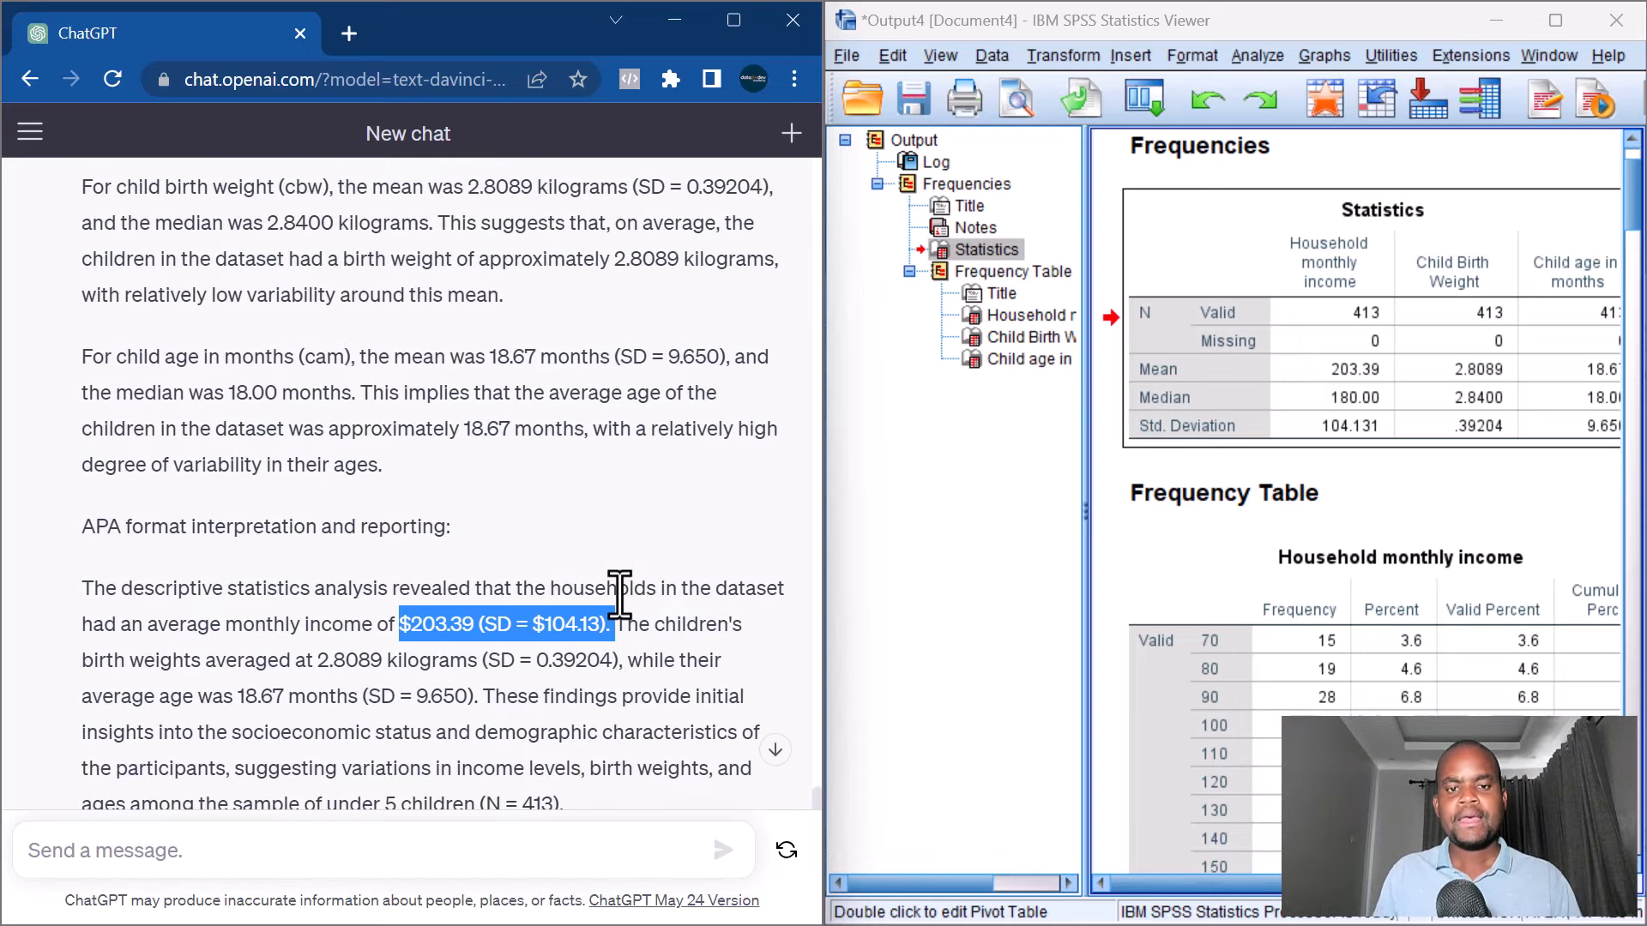
{"action": "scroll", "coordinate": [618, 600], "scroll_direction": "up", "scroll_amount": 2}
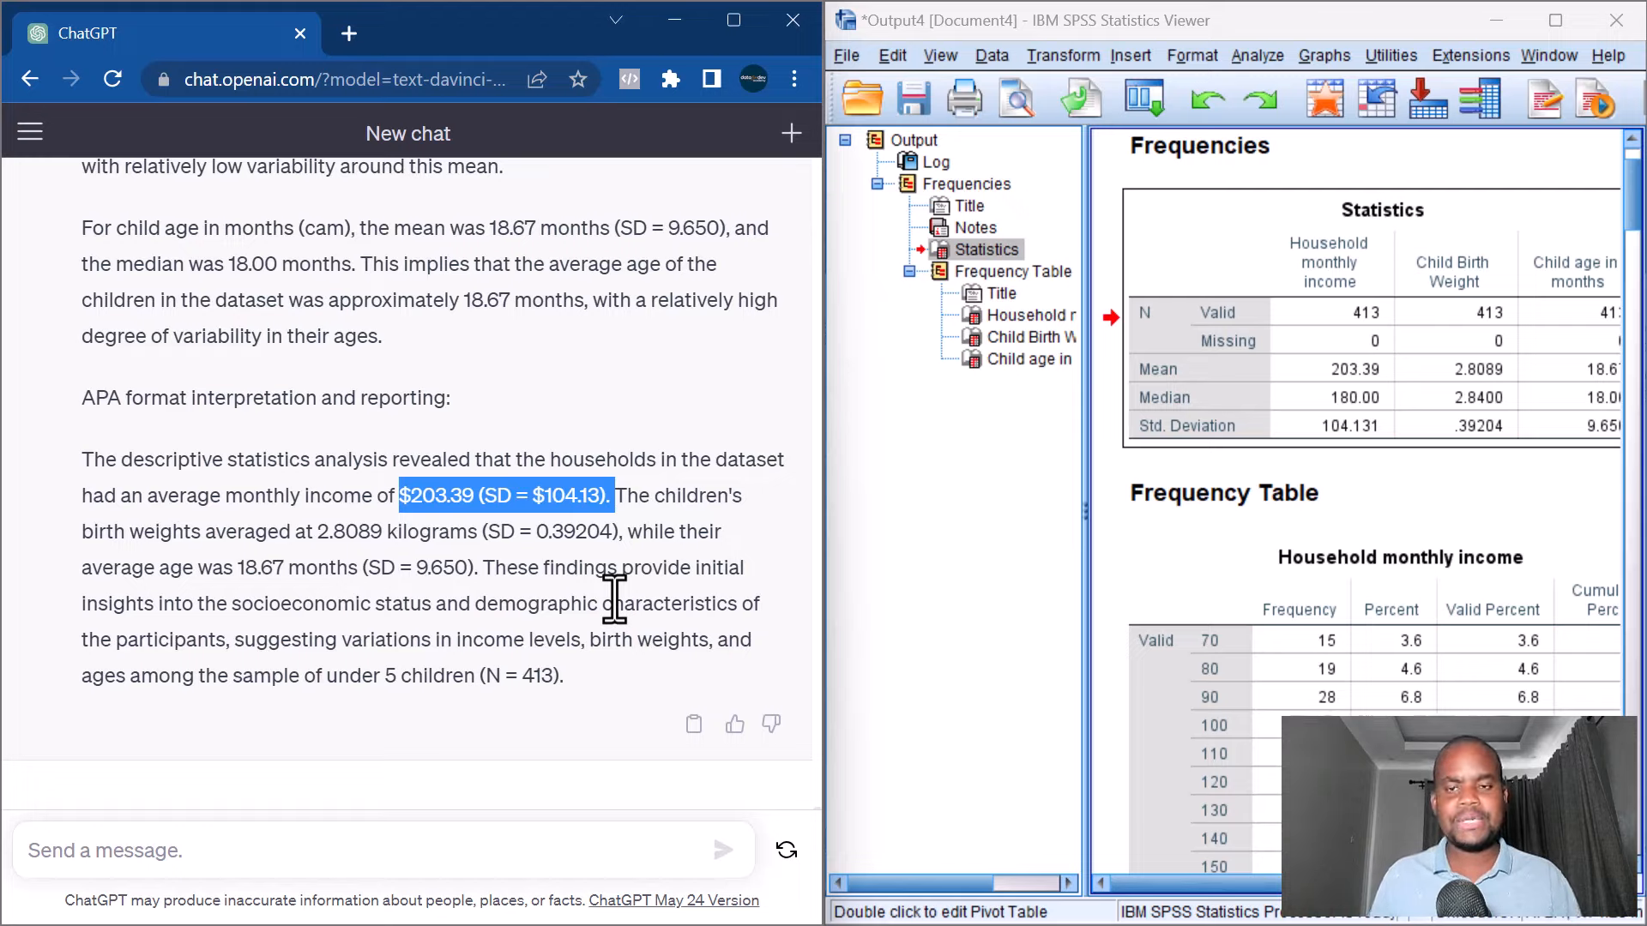
{"action": "scroll", "coordinate": [614, 597], "scroll_direction": "up", "scroll_amount": 5}
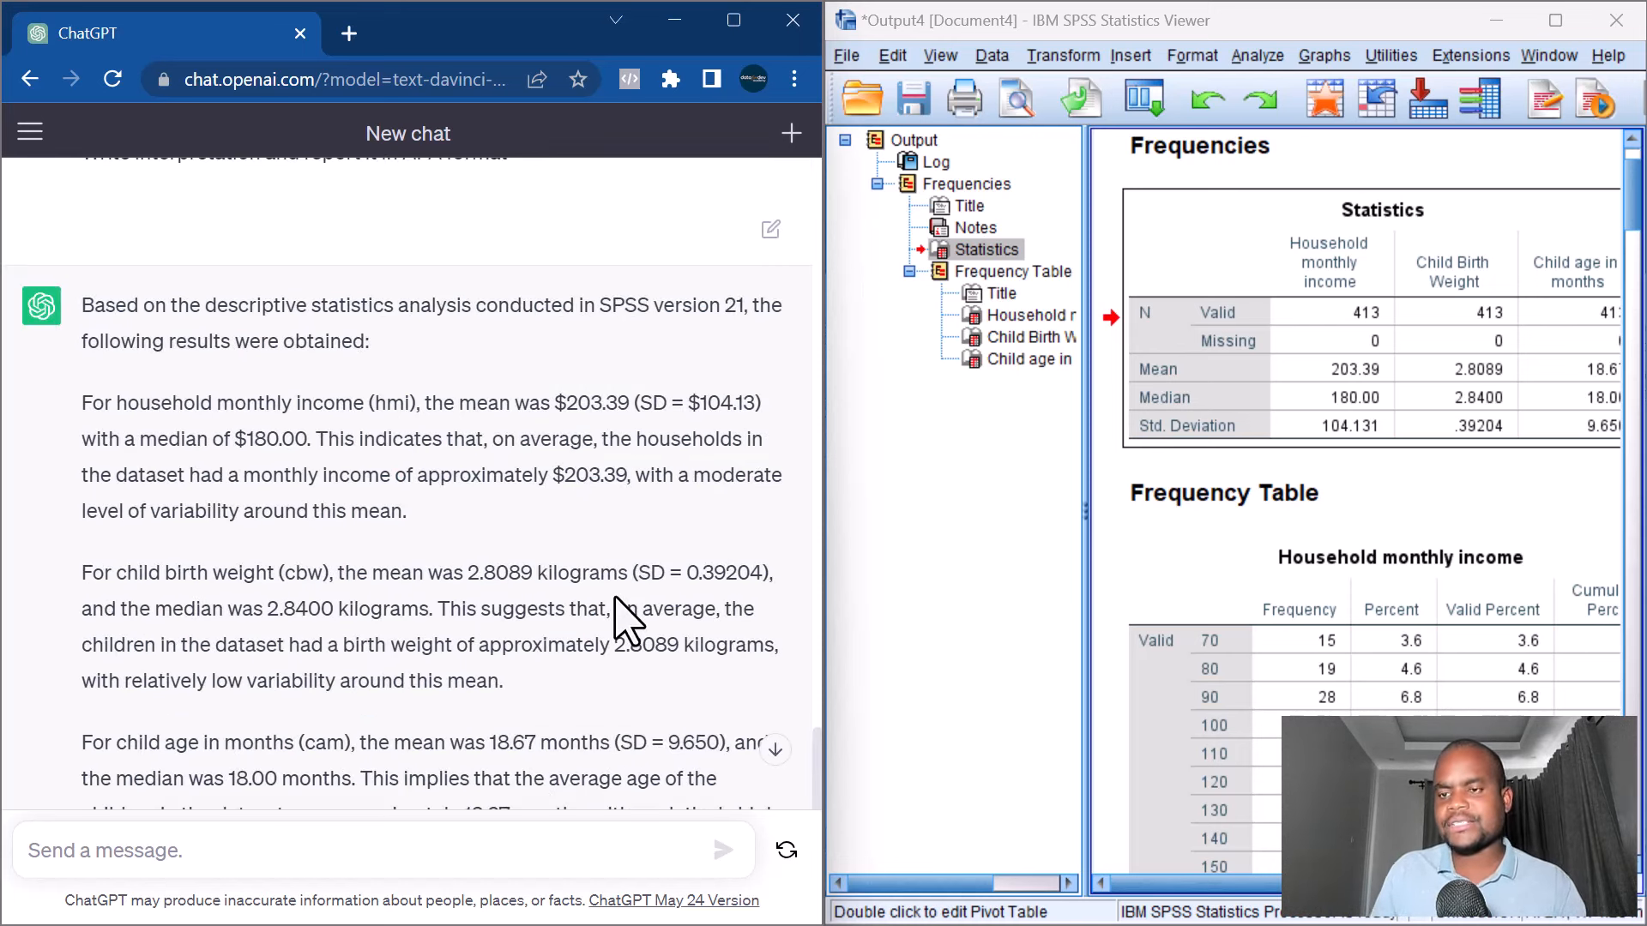
{"action": "scroll", "coordinate": [532, 661], "scroll_direction": "down", "scroll_amount": 4}
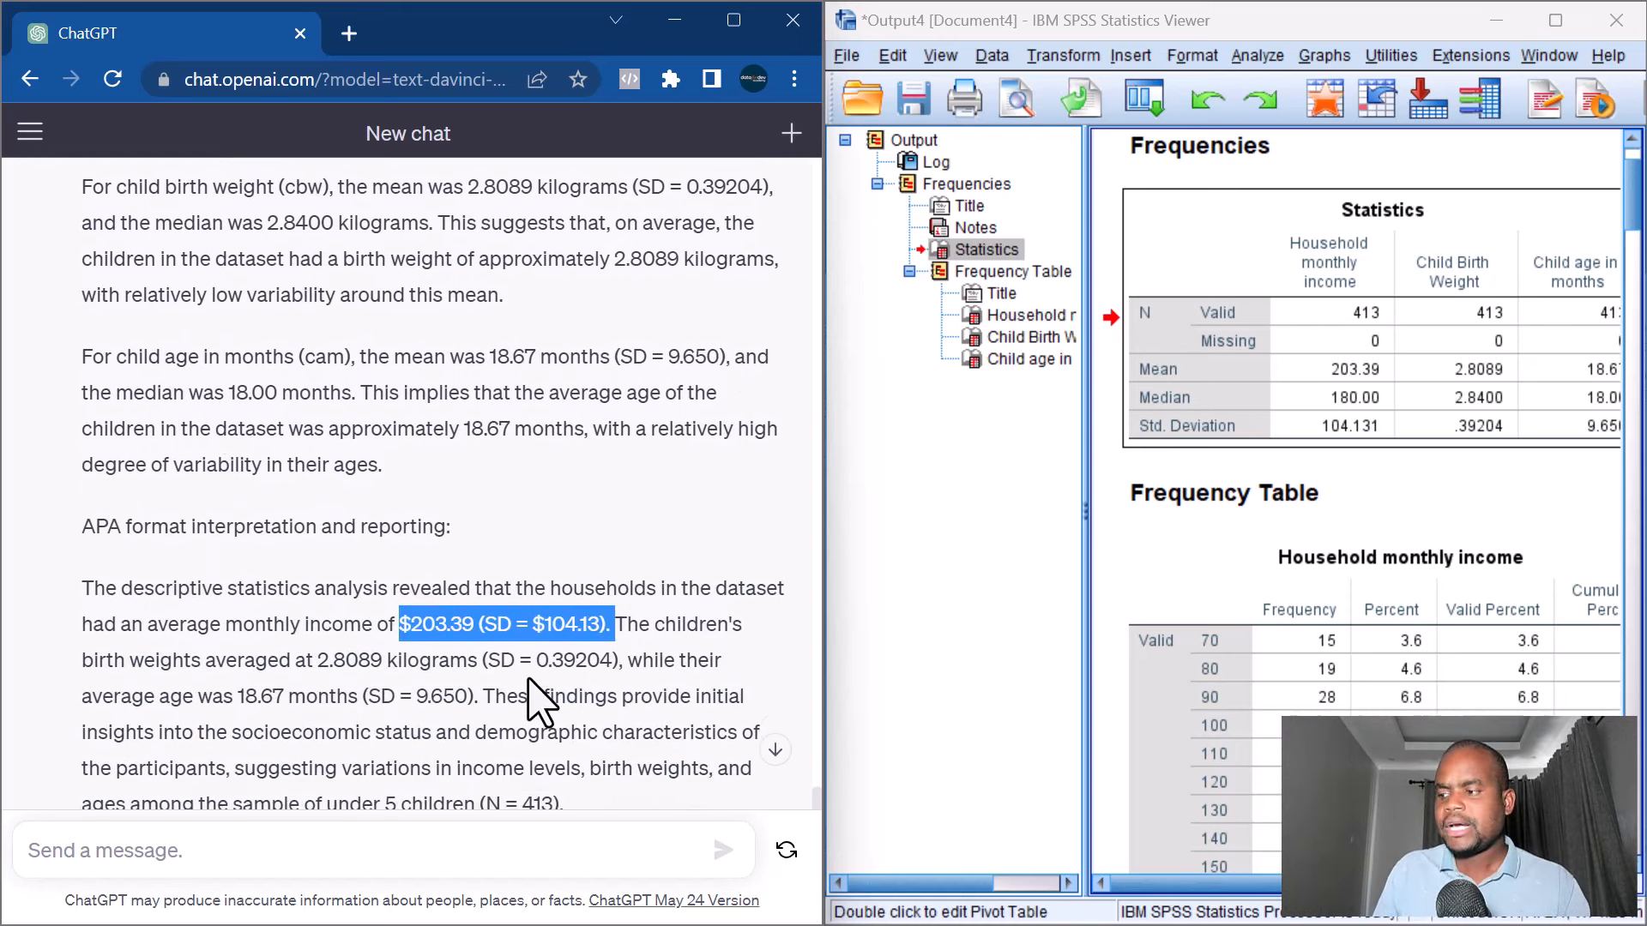
Ask ChatGPT "Write the SPSS syntax for ANOVA between phe and cbw" and copy the code it returns.
{"action": "scroll", "coordinate": [539, 701], "scroll_direction": "down", "scroll_amount": 2}
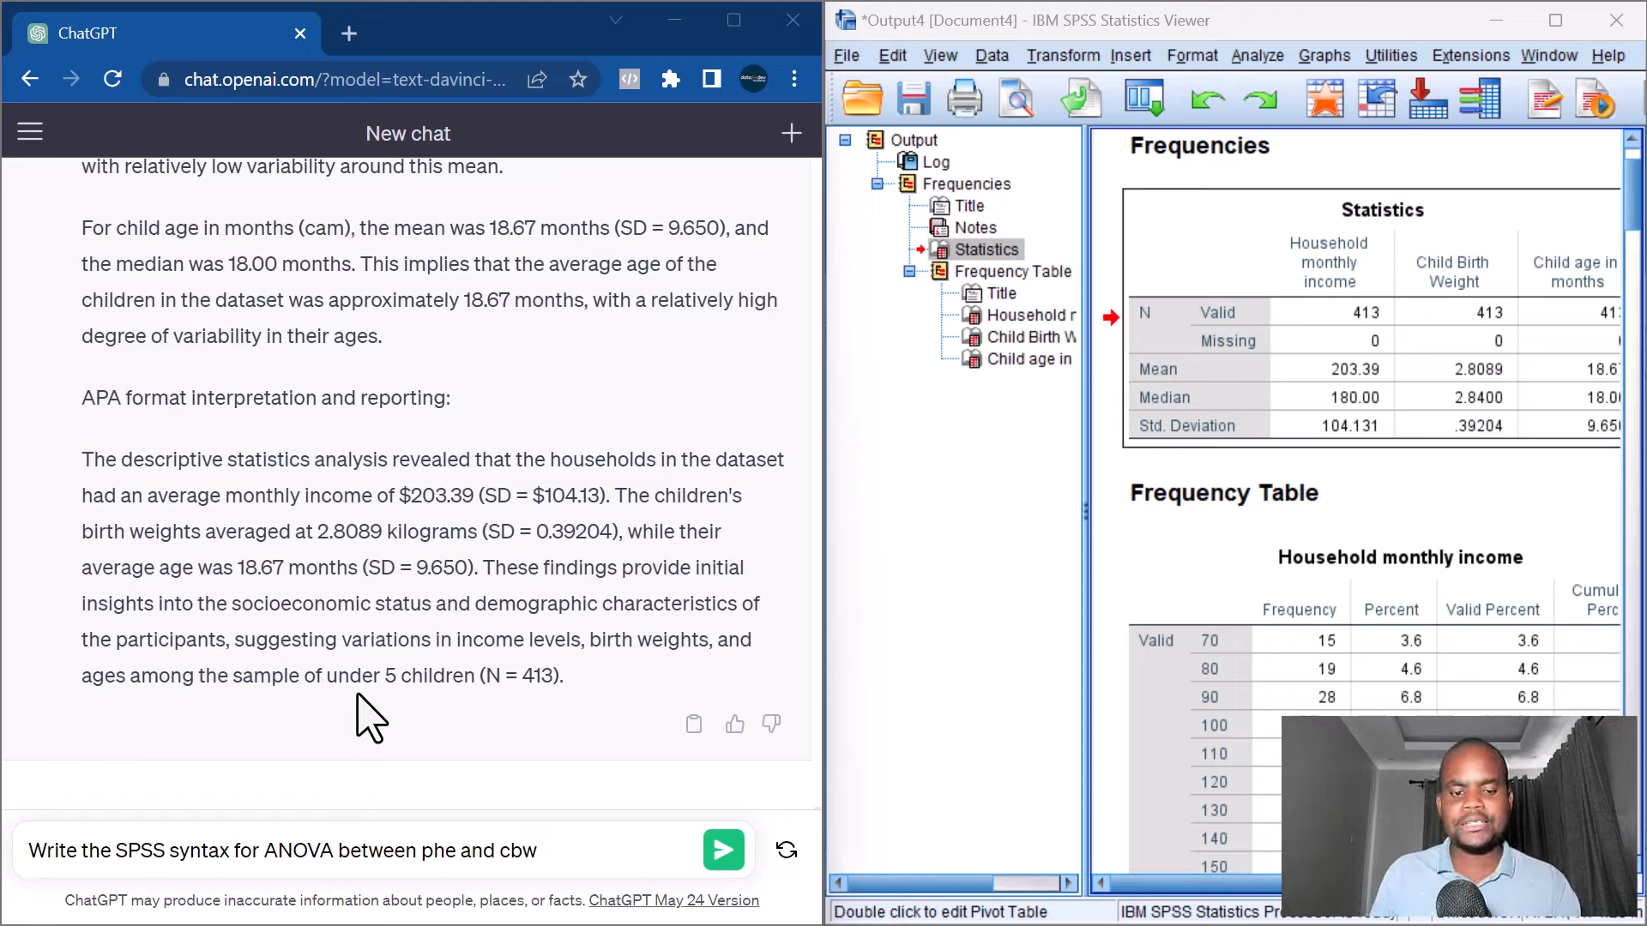
{"action": "left_click", "coordinate": [723, 854]}
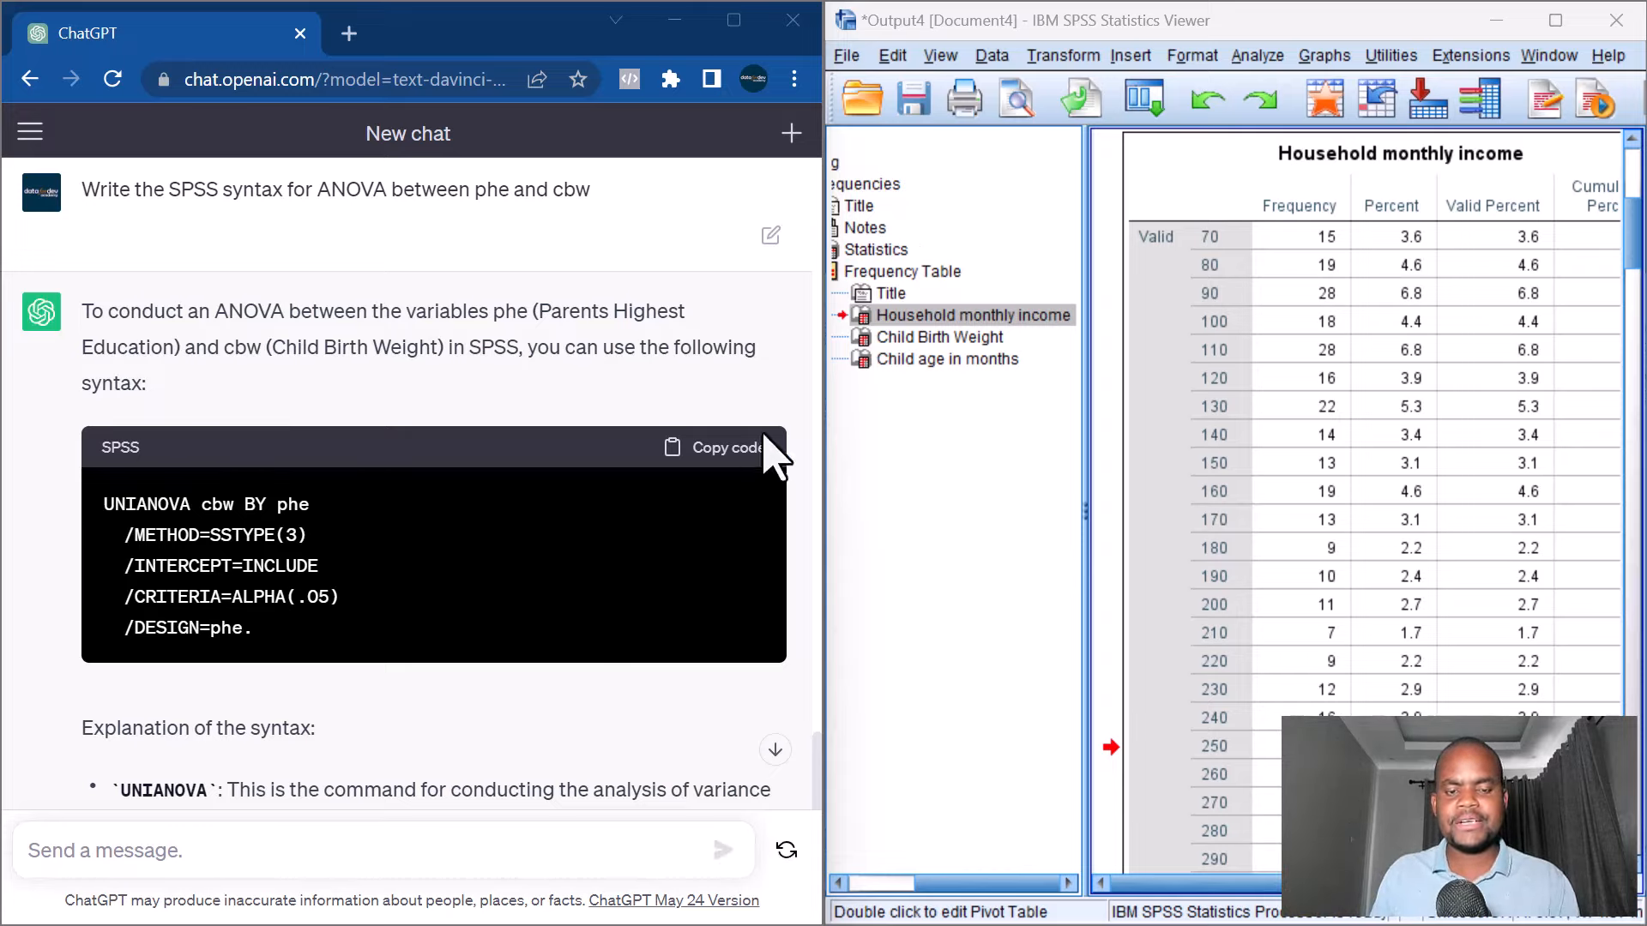
{"action": "left_click", "coordinate": [729, 446]}
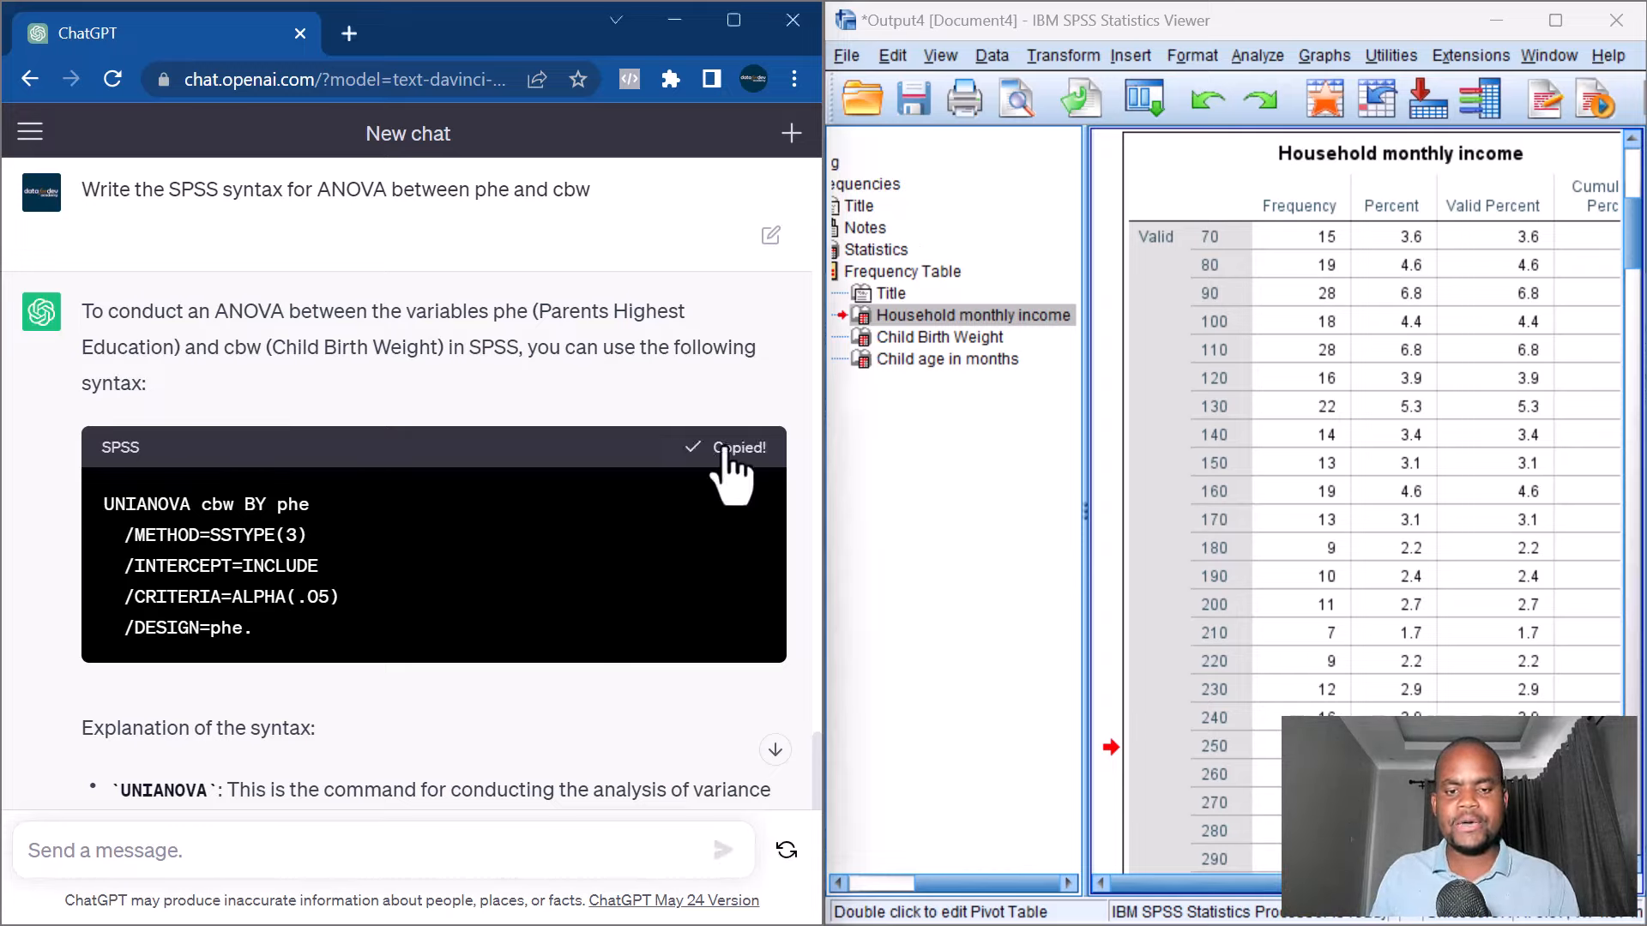
Switch to SPSS and create a new, empty syntax file.
{"action": "left_click", "coordinate": [1157, 21]}
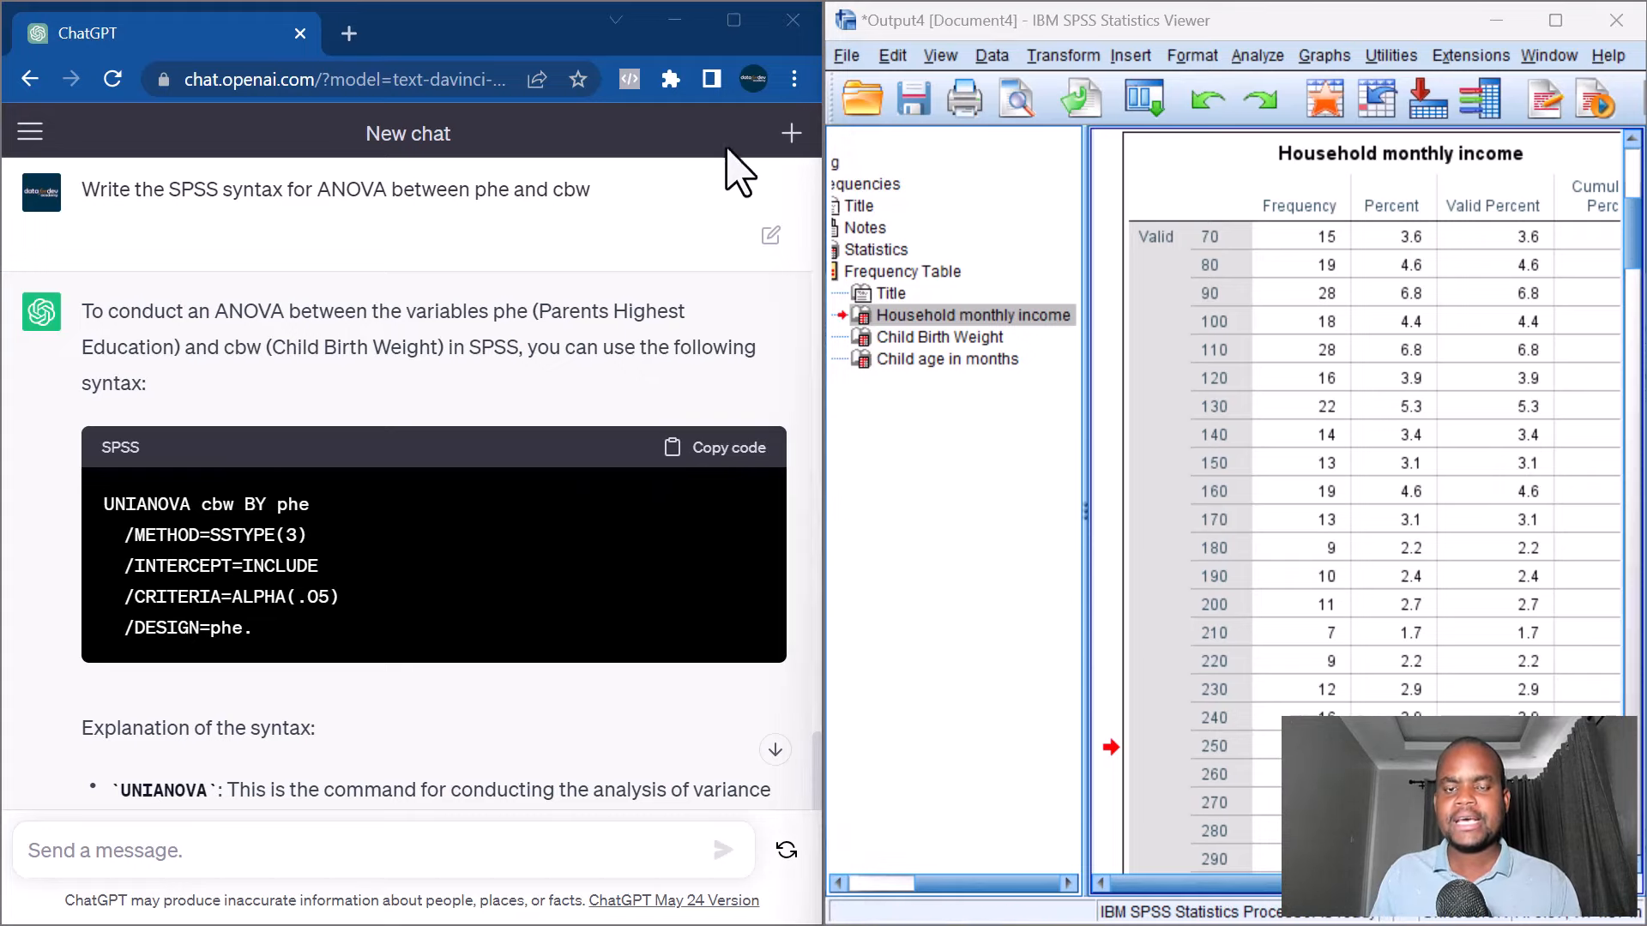
{"action": "left_click", "coordinate": [847, 56]}
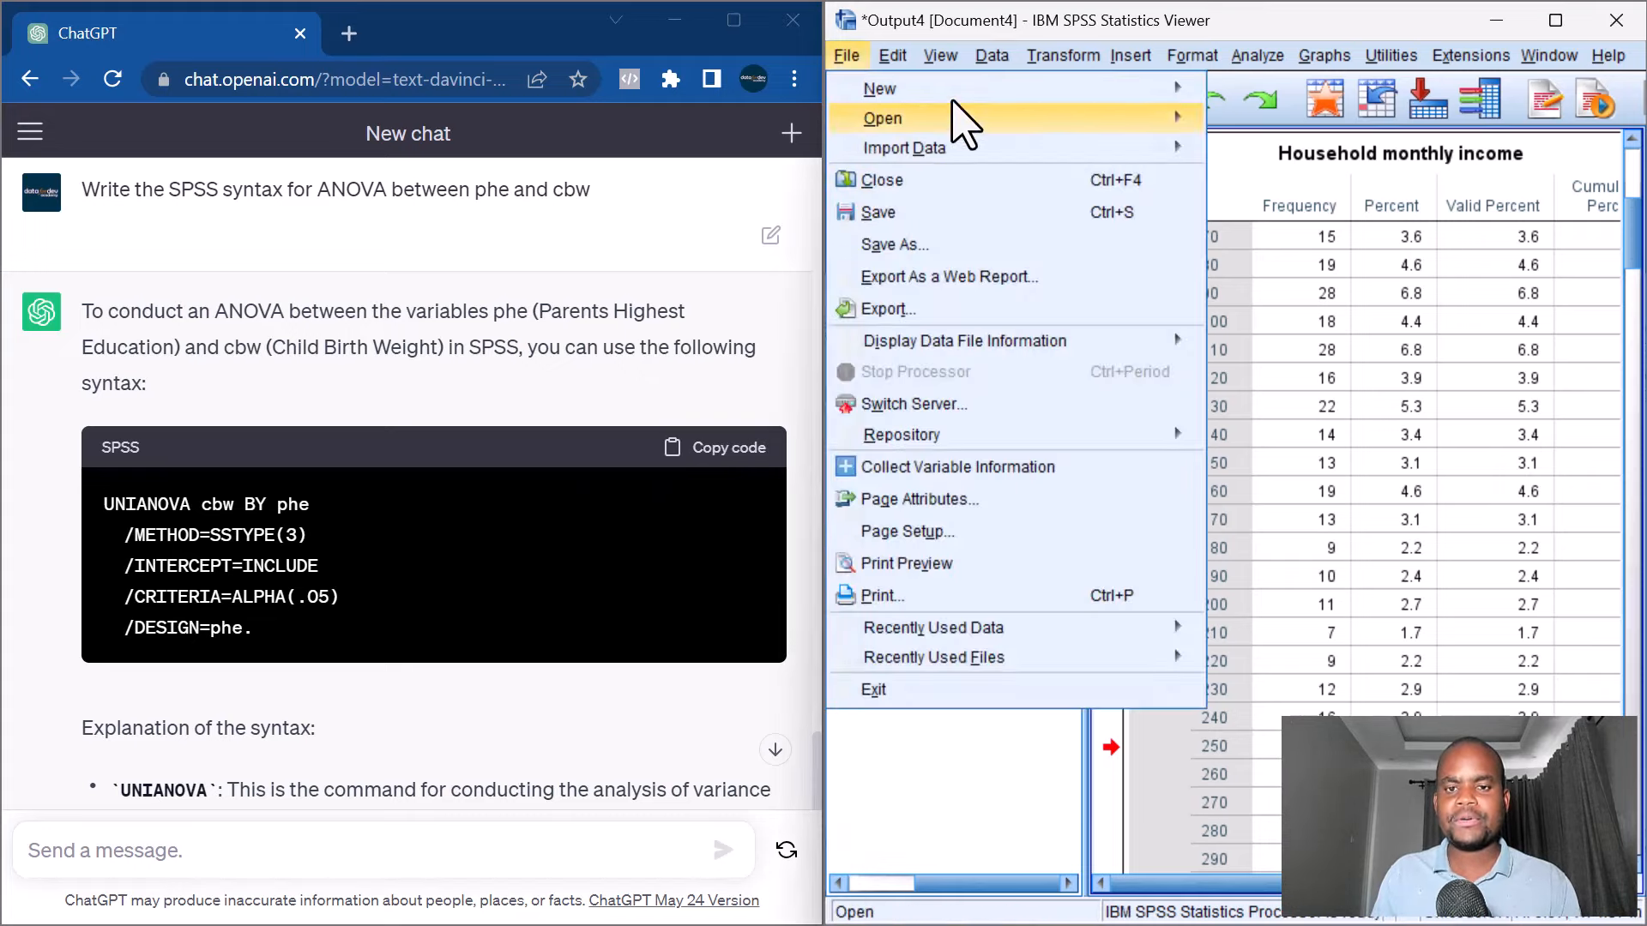
{"action": "mouse_move", "coordinate": [952, 90]}
{"action": "left_click", "coordinate": [1261, 126]}
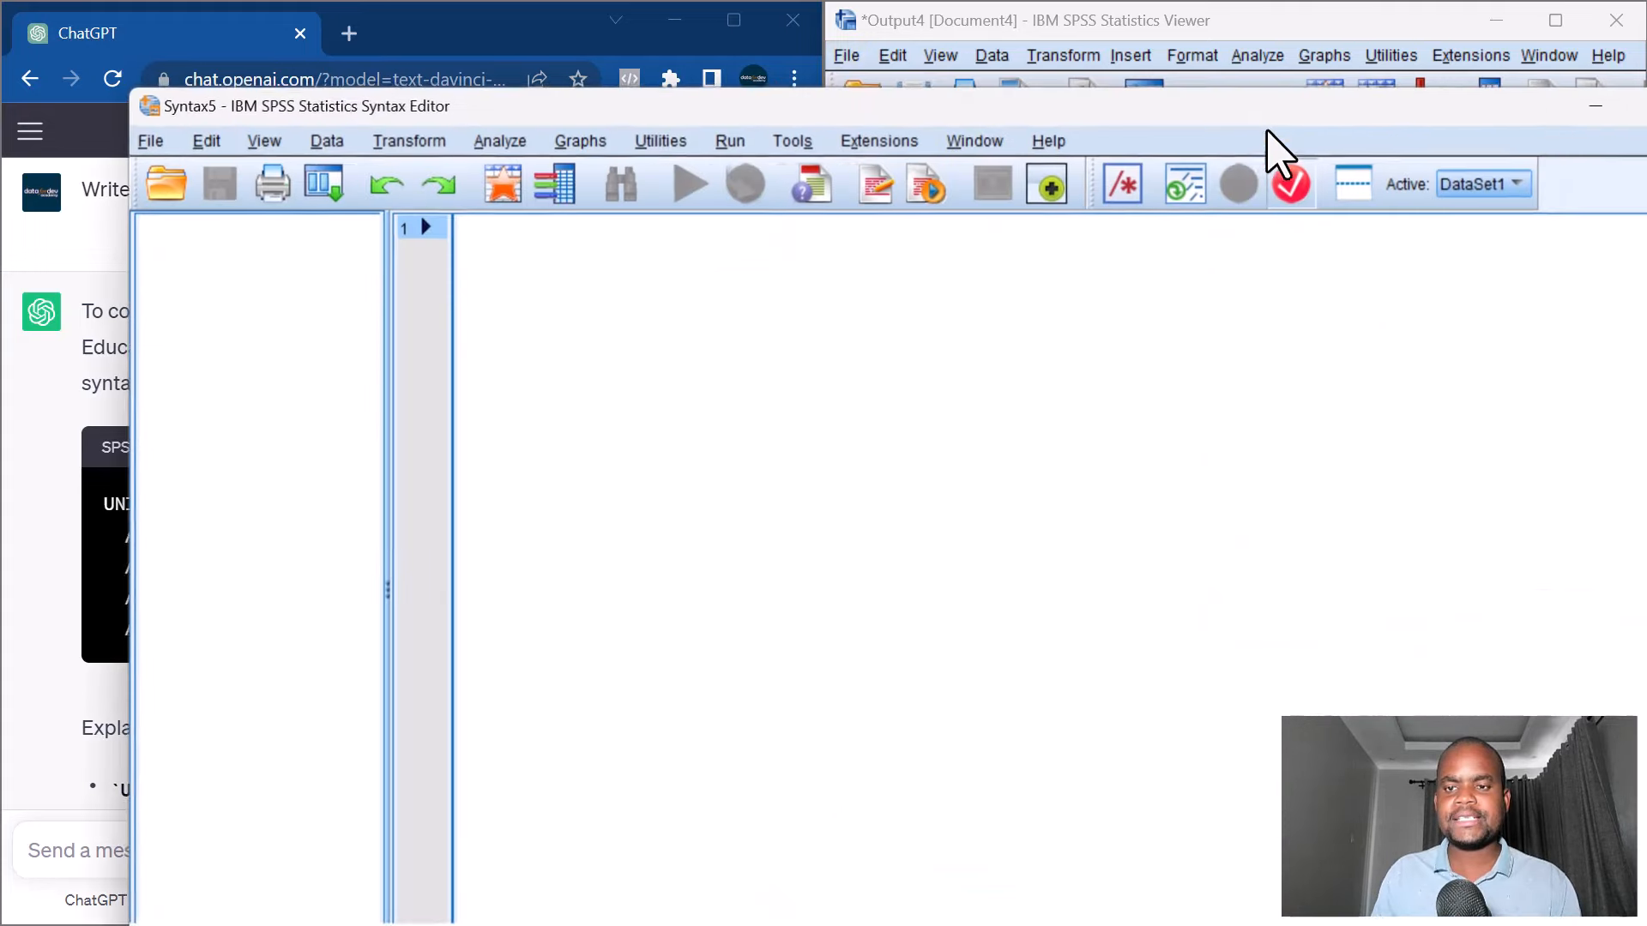
Paste the copied UNIANOVA code for cbw by phe into the empty syntax file and run all of it.
{"action": "left_click_drag", "start_coordinate": [892, 81], "coordinate": [892, 63]}
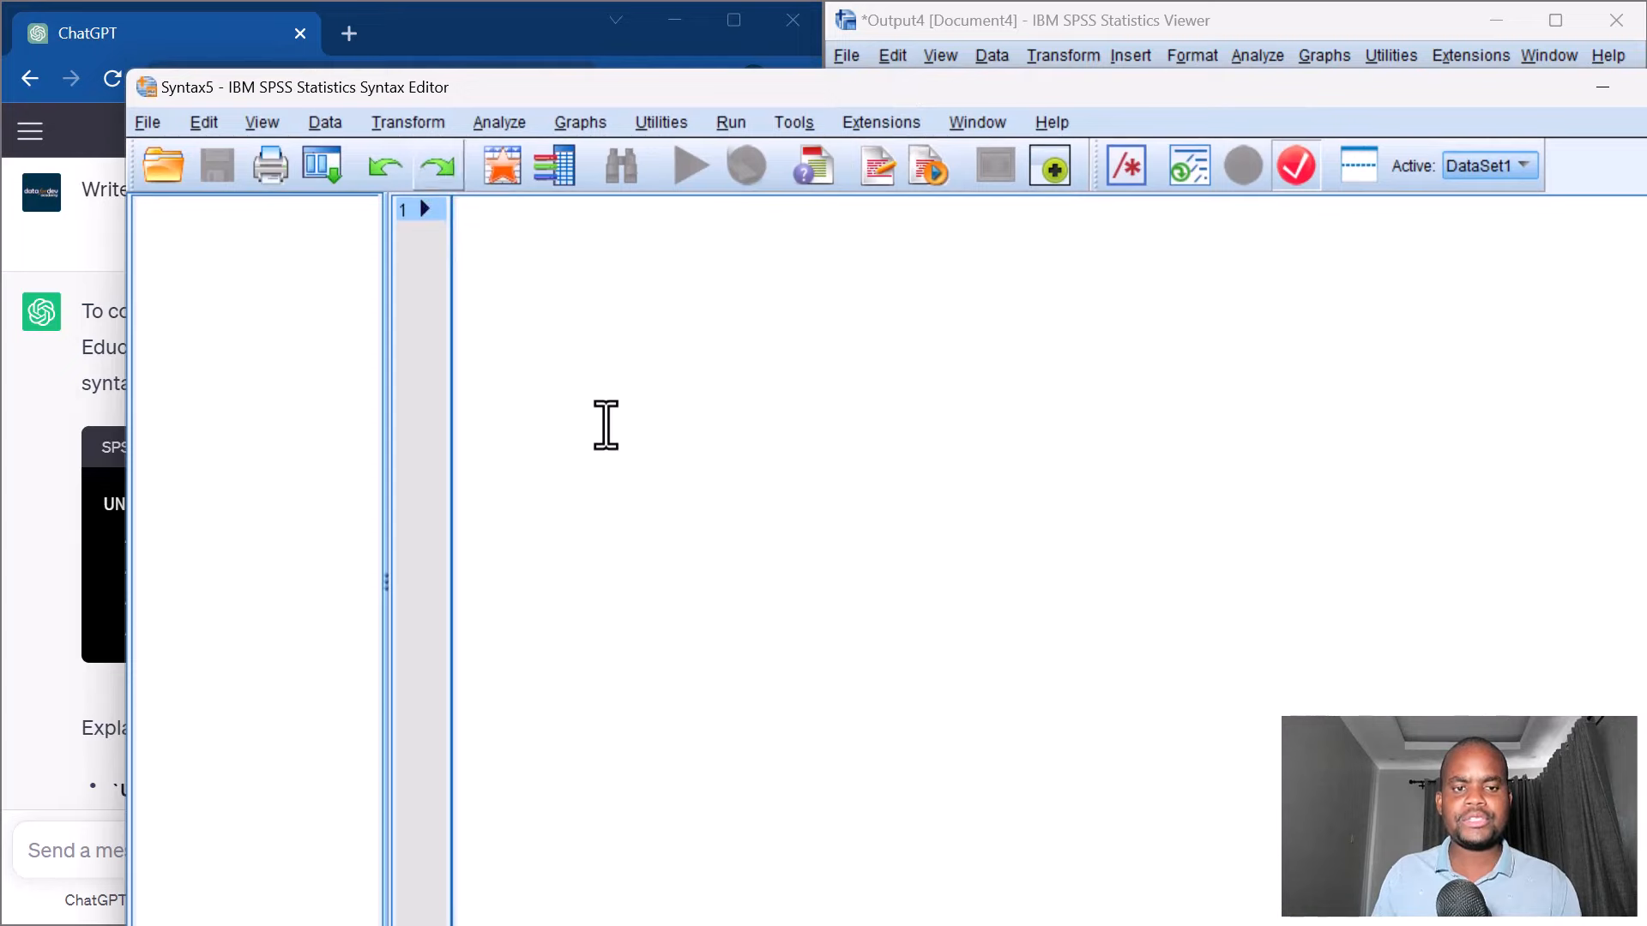
{"action": "key", "text": "ctrl+v"}
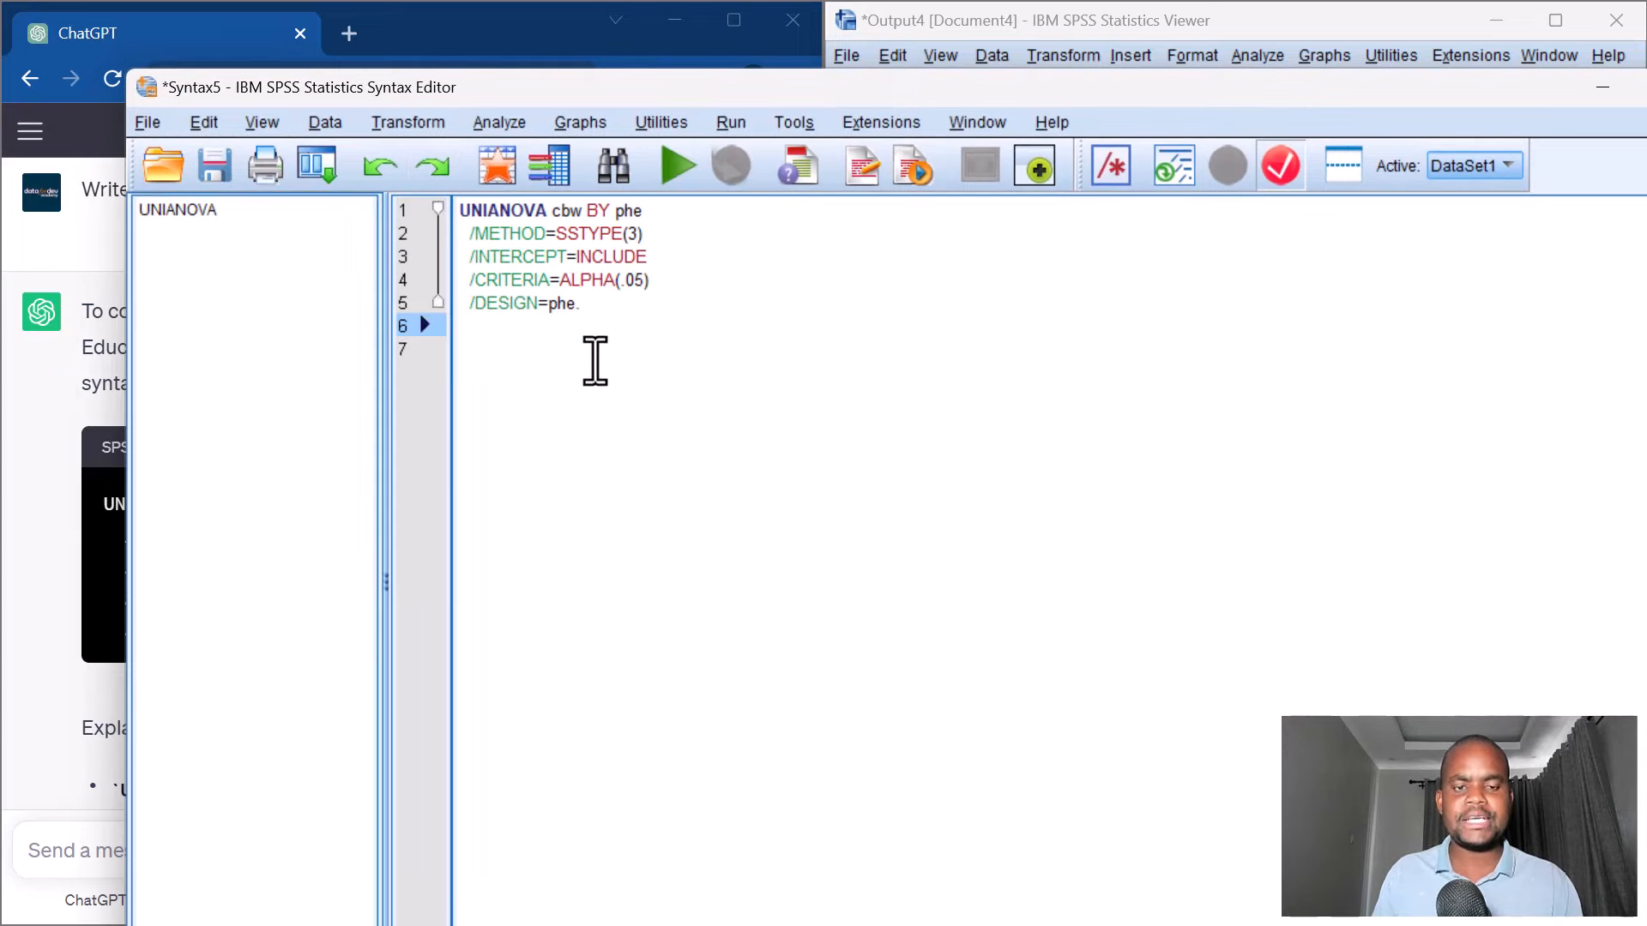
{"action": "key", "text": "Return"}
{"action": "key", "text": "ctrl+a"}
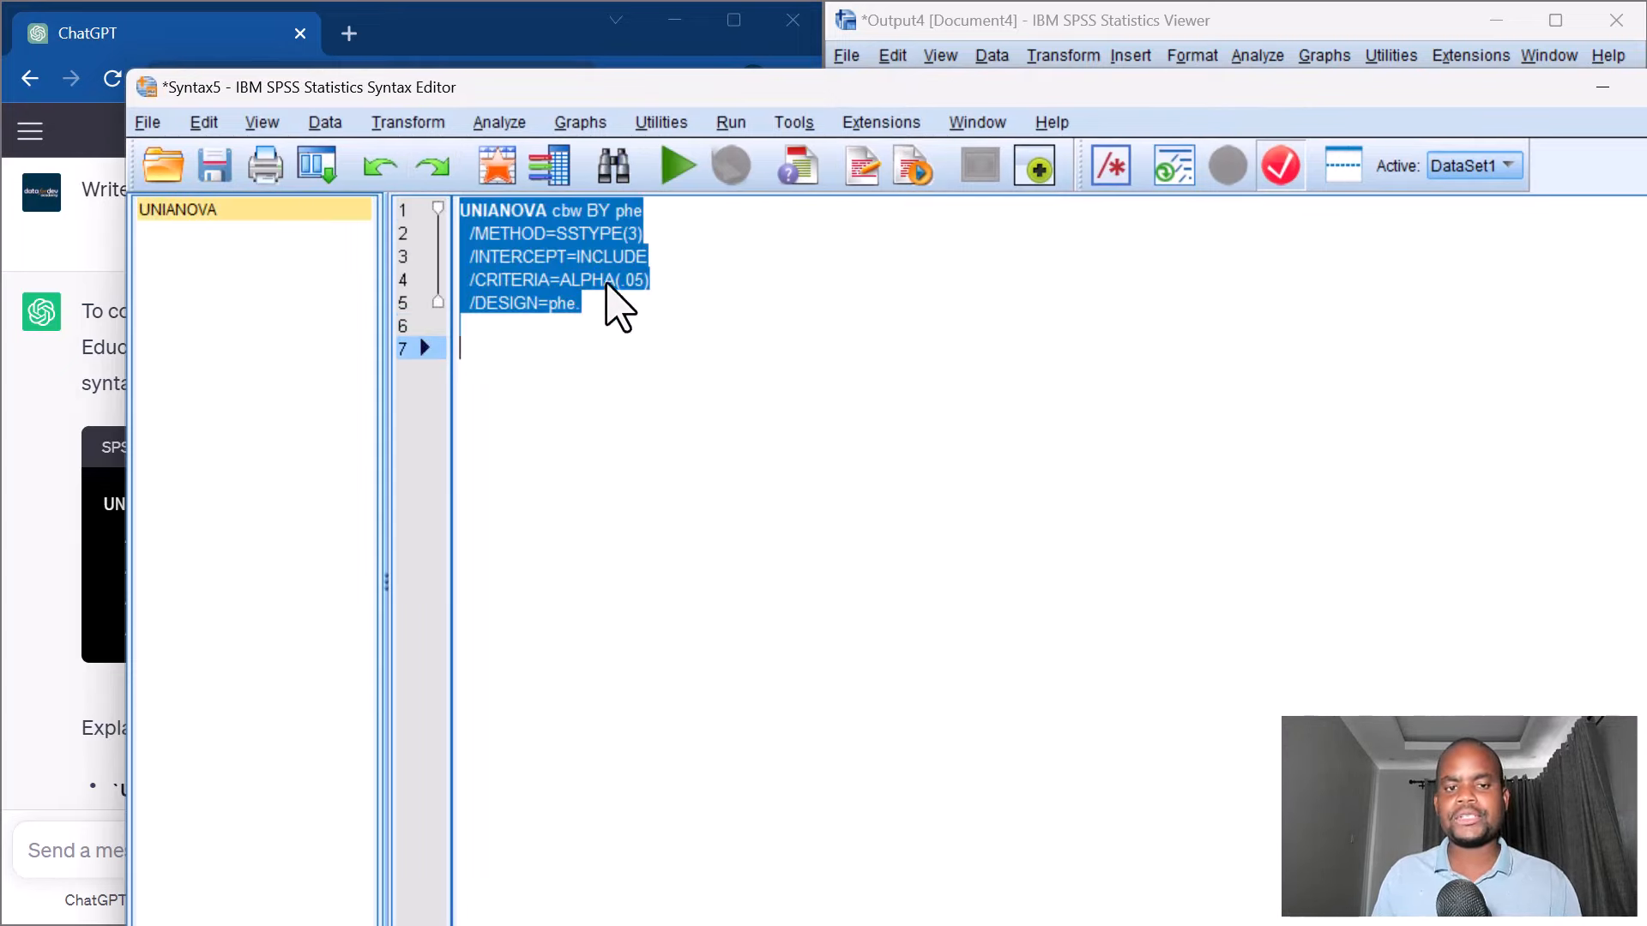
{"action": "left_click", "coordinate": [677, 172]}
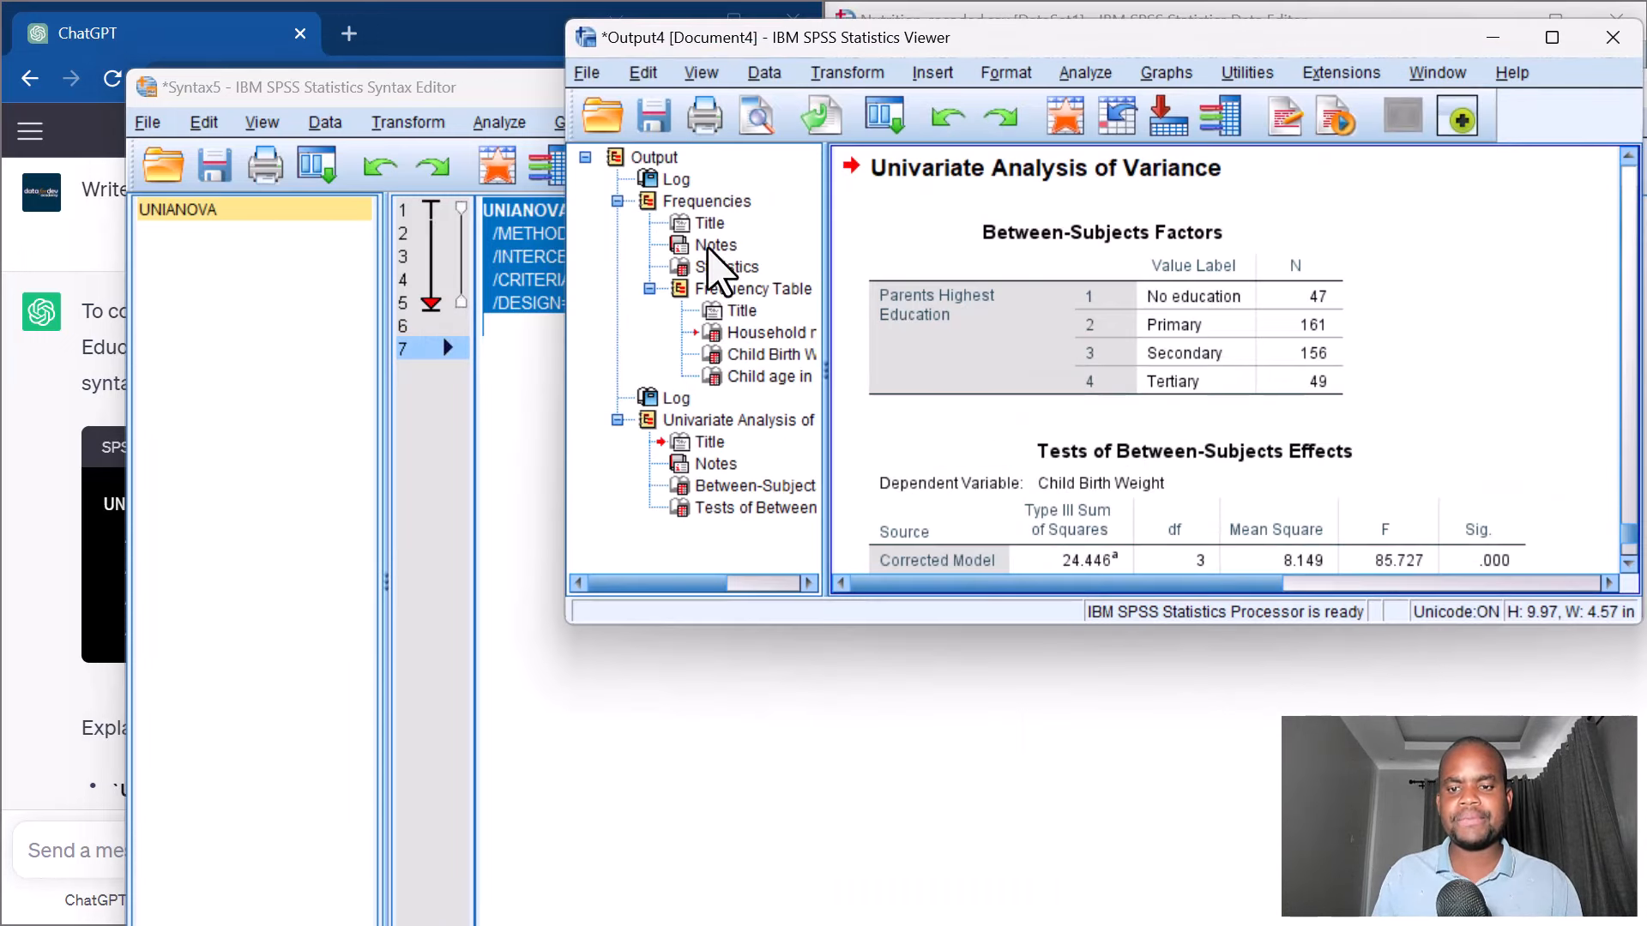
Enlarge the output viewer to full size and examine the Tests of Between-Subjects Effects table, especially the phe row.
{"action": "scroll", "coordinate": [1131, 390], "scroll_direction": "down", "scroll_amount": 3}
{"action": "scroll", "coordinate": [1128, 386], "scroll_direction": "up", "scroll_amount": 2}
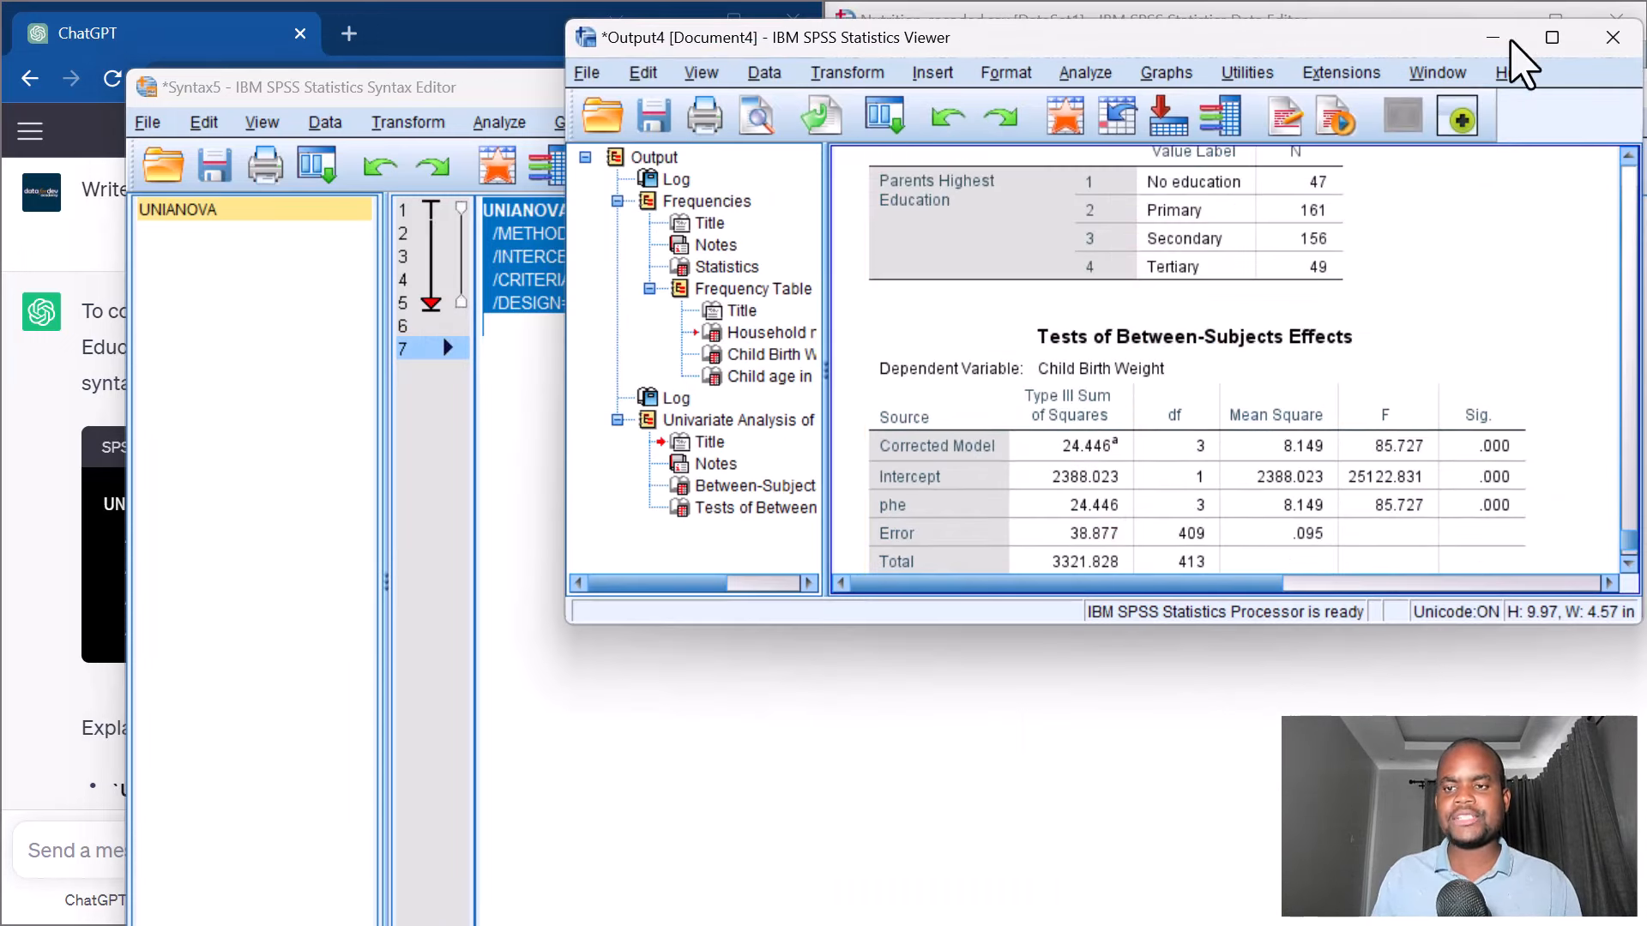
{"action": "left_click", "coordinate": [1552, 38]}
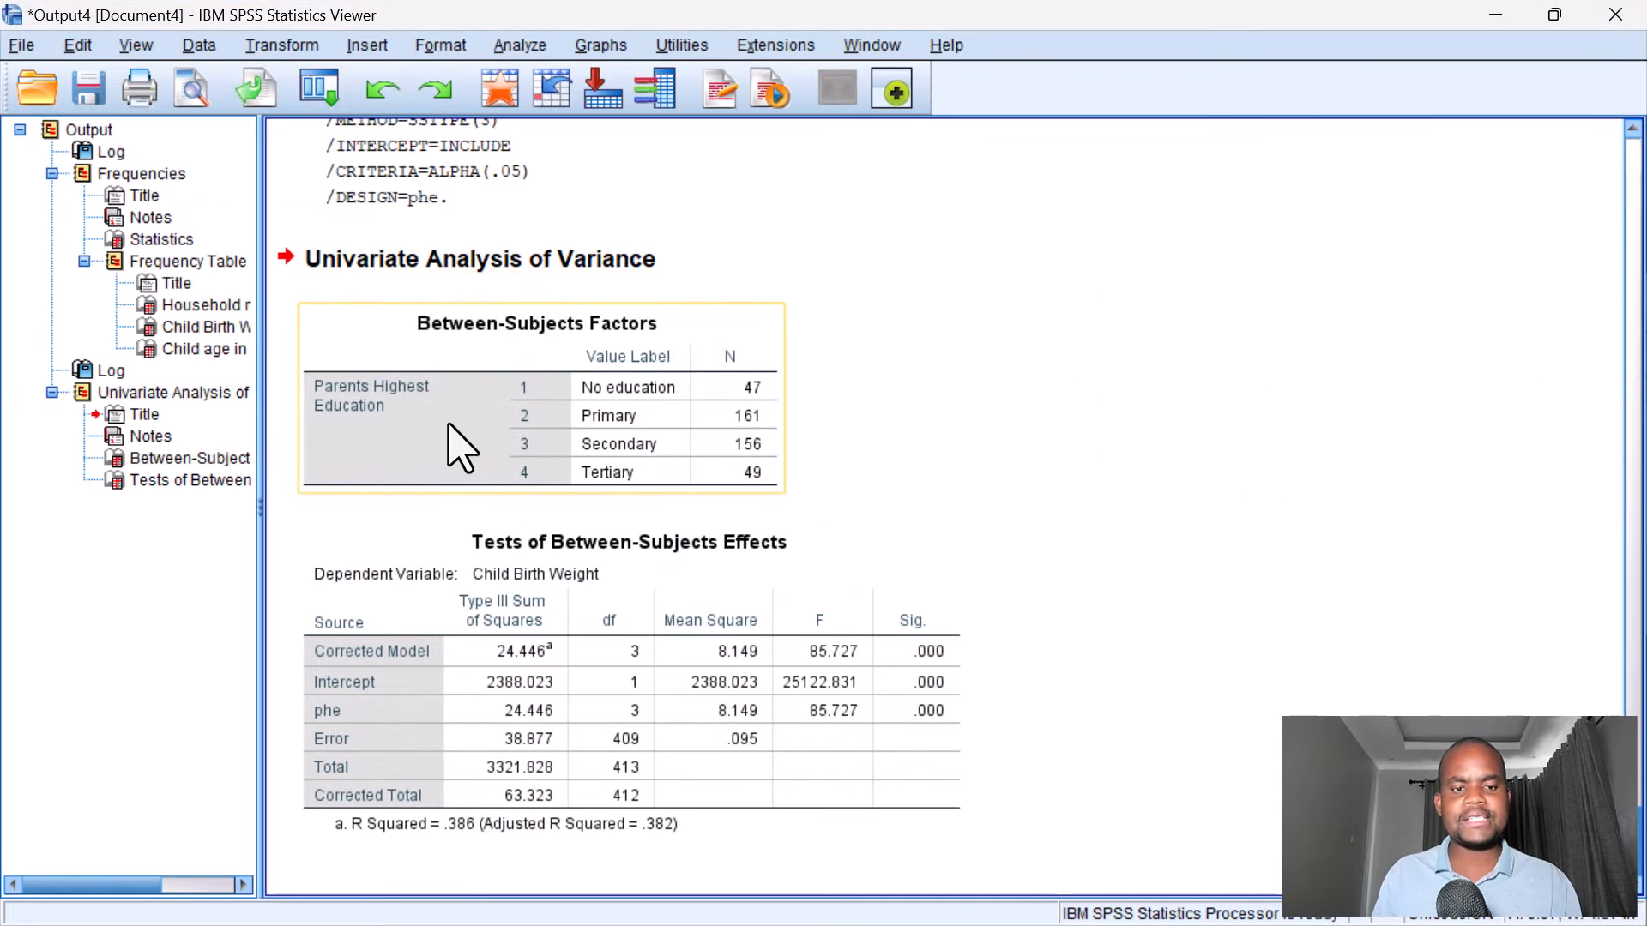
{"action": "left_click", "coordinate": [679, 577]}
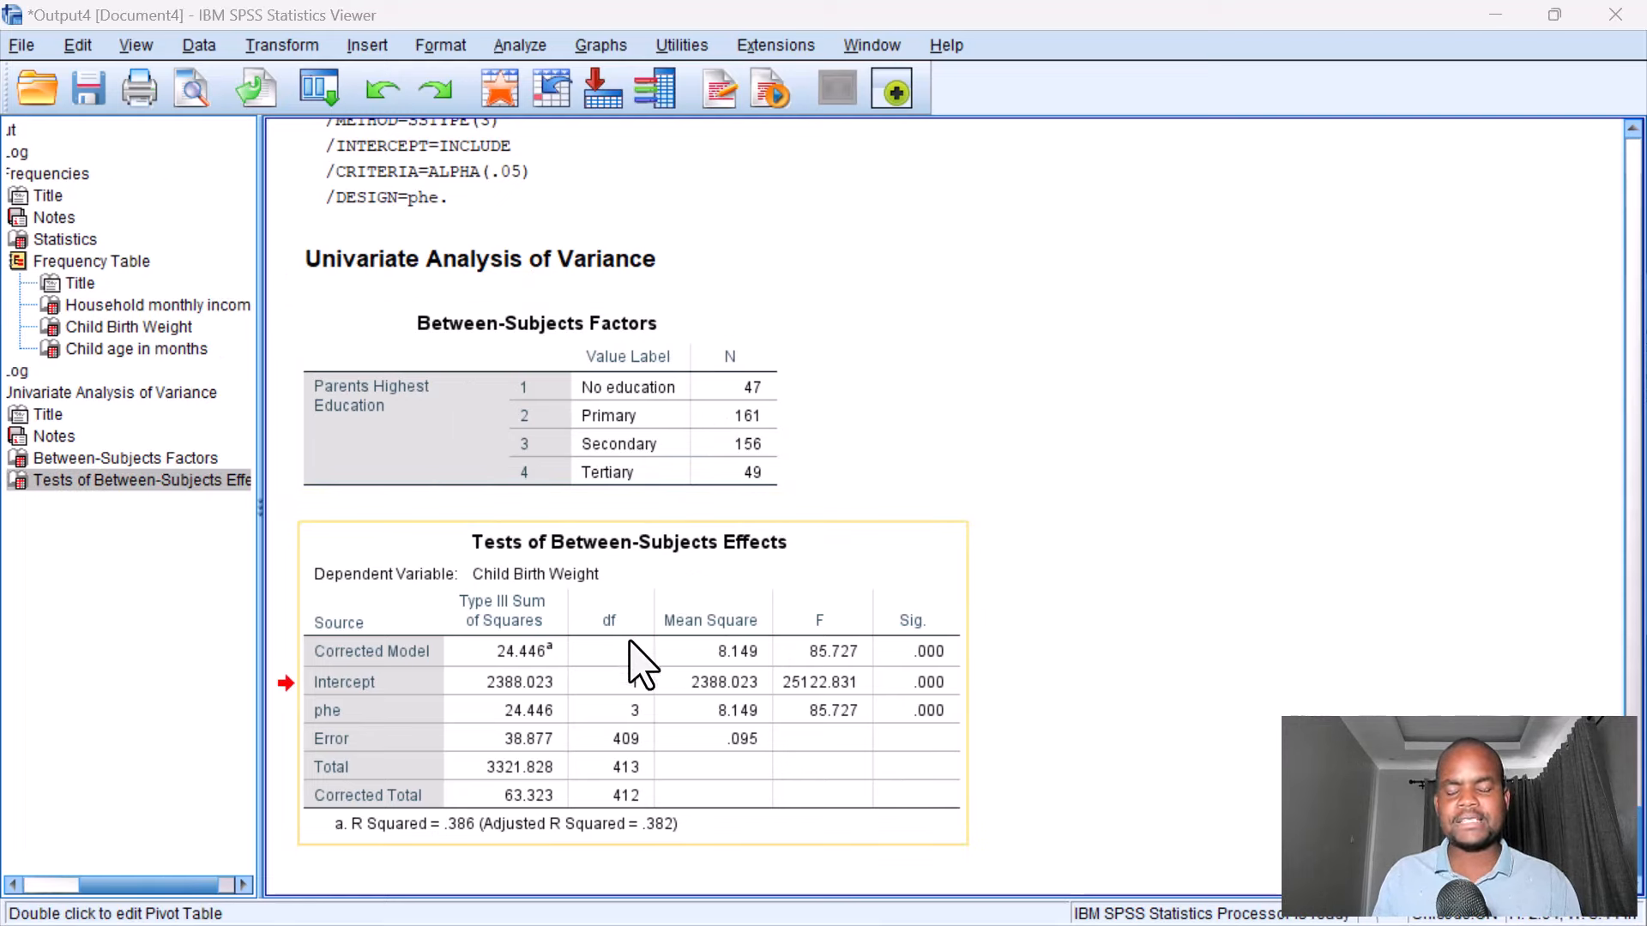
{"action": "left_click_drag", "start_coordinate": [444, 715], "coordinate": [1042, 720]}
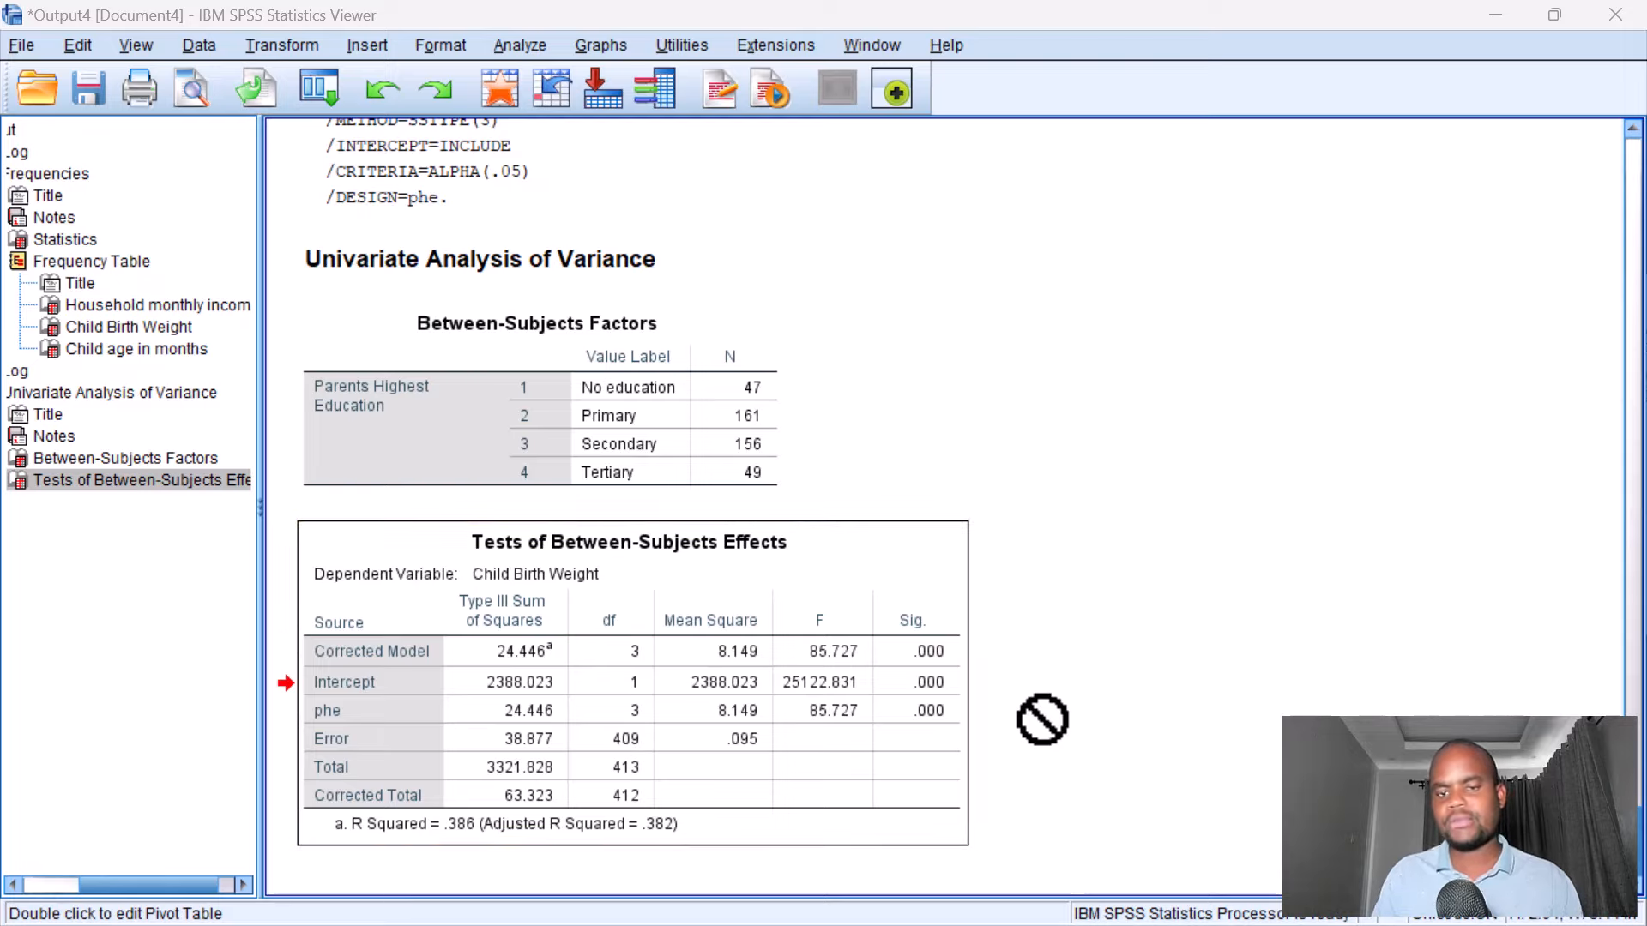